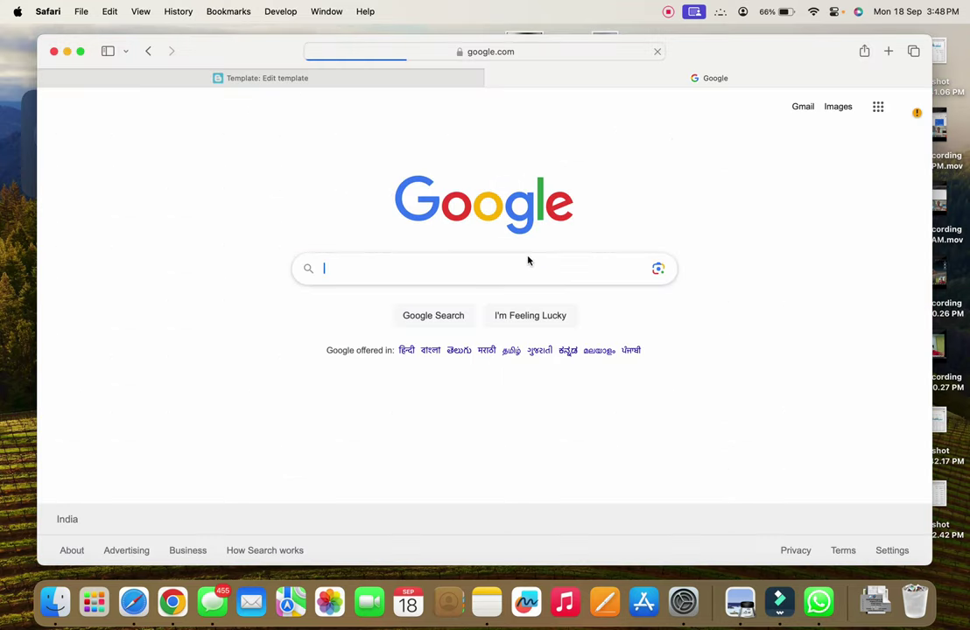
Search Google for 'blogger templates' and open the gooyaabitemplates.com result
text(logger t)
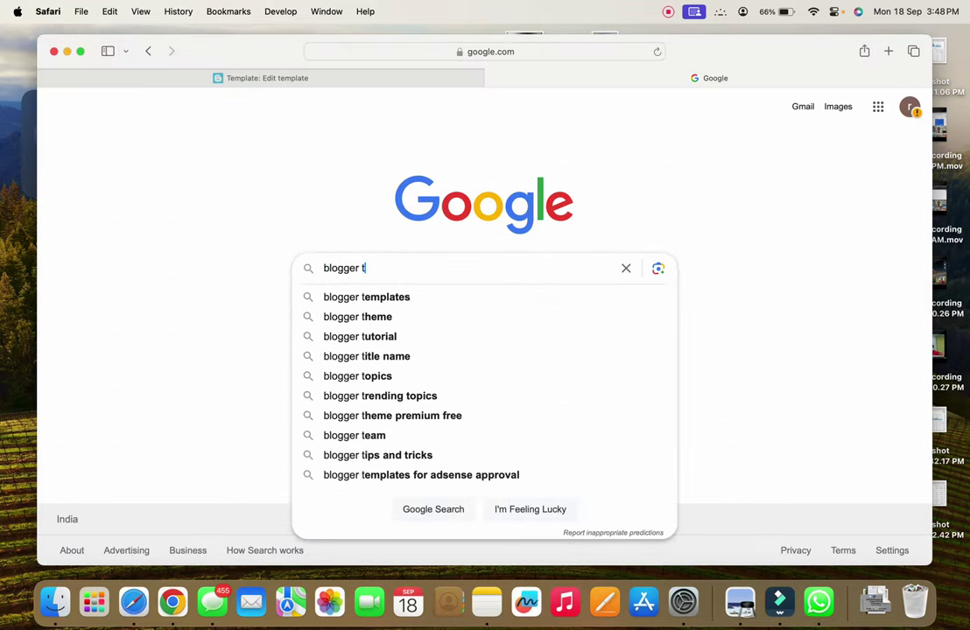
text(emplates)
key(Return)
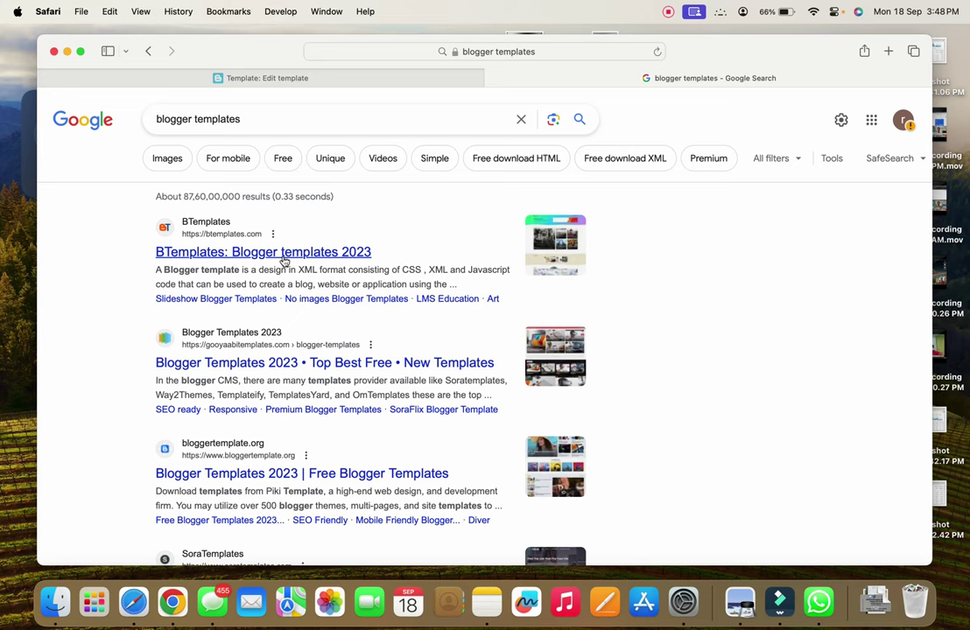
click(250, 362)
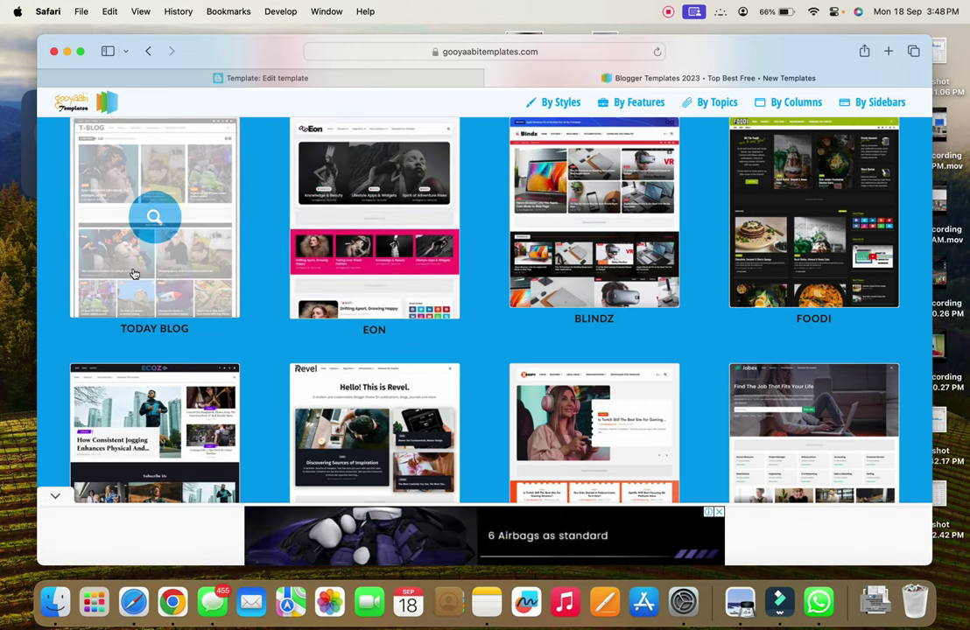
Download the free Today Blog template, dismissing the ad and allowing the download
click(160, 230)
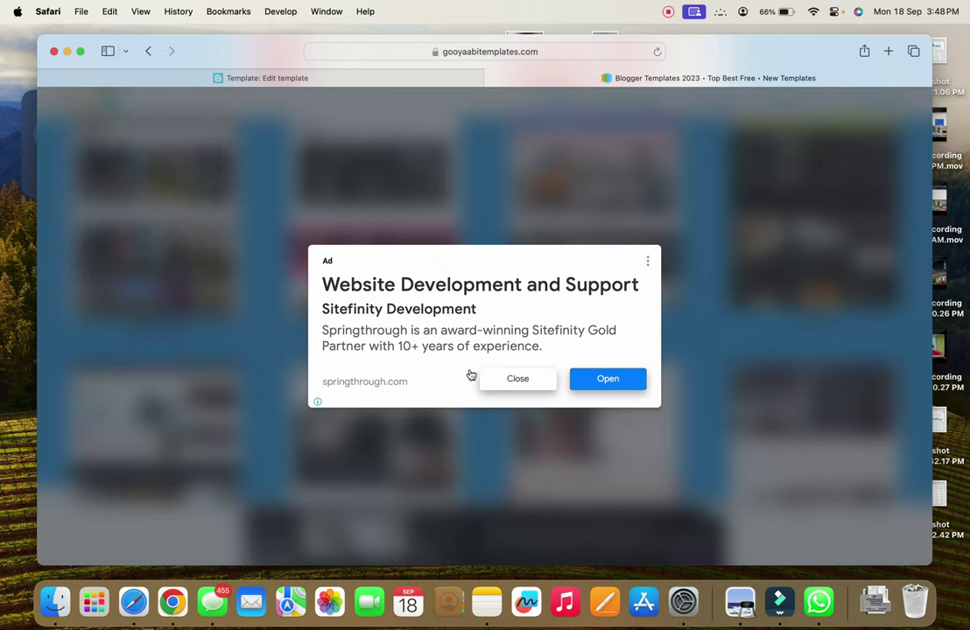
click(519, 383)
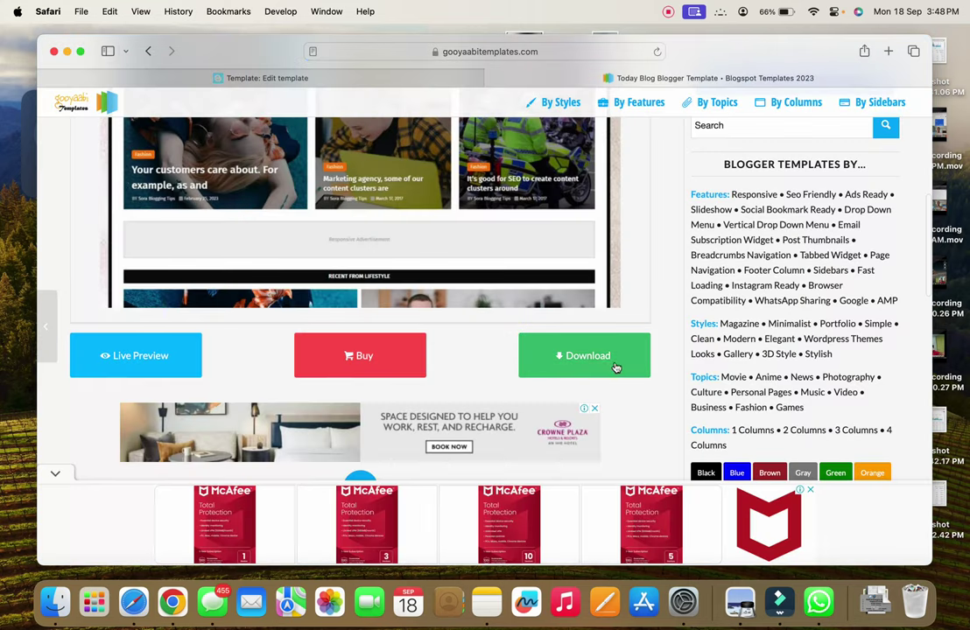
click(588, 356)
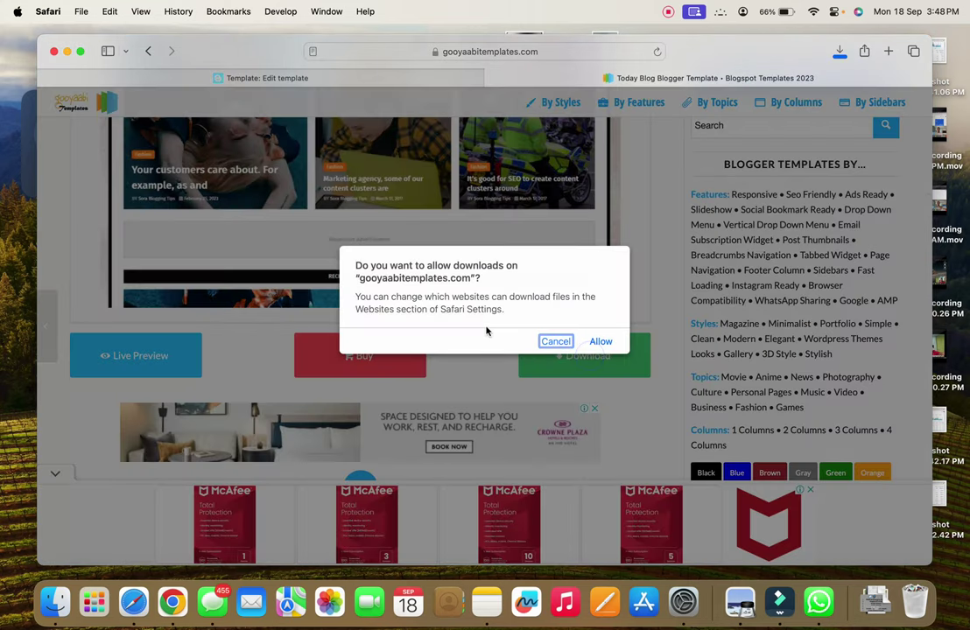
click(601, 343)
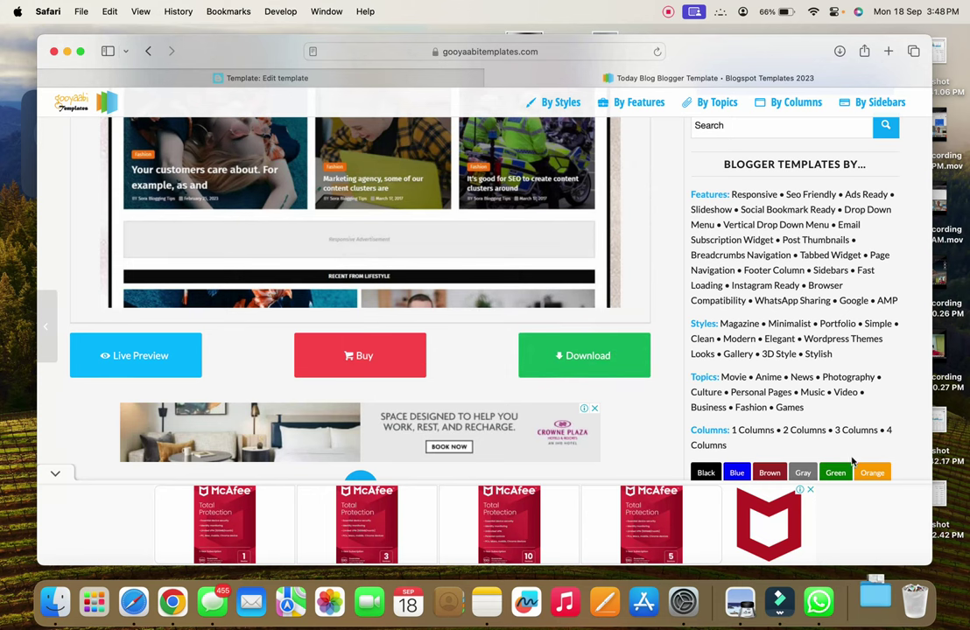
Locate Today Blog Free Version 1.0.xml in the Today-Blog-Free-Version-1 download folder, then return to Safari
click(878, 603)
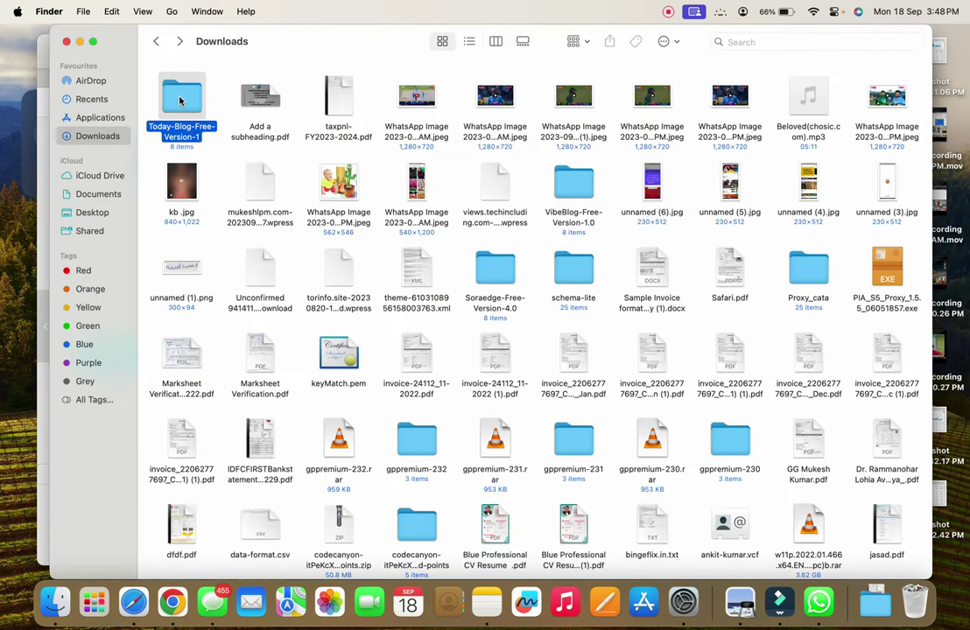
double_click(181, 101)
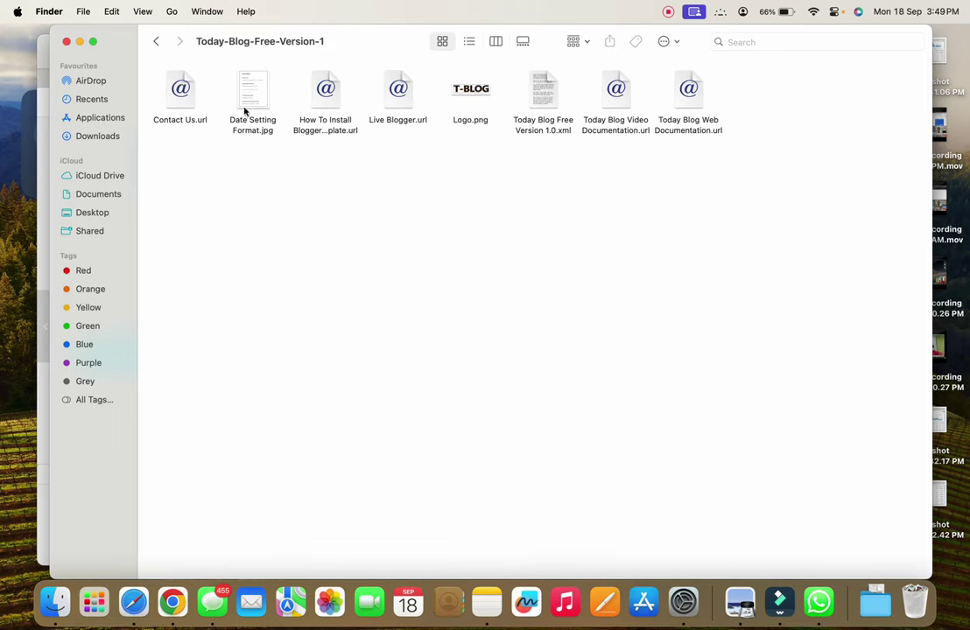
click(547, 91)
right_click(537, 95)
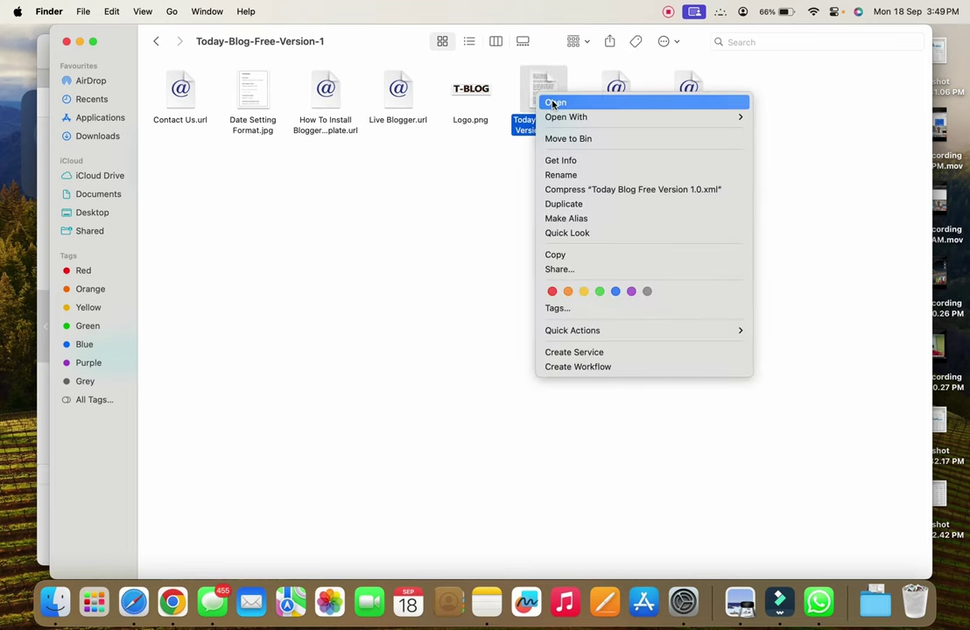
click(133, 602)
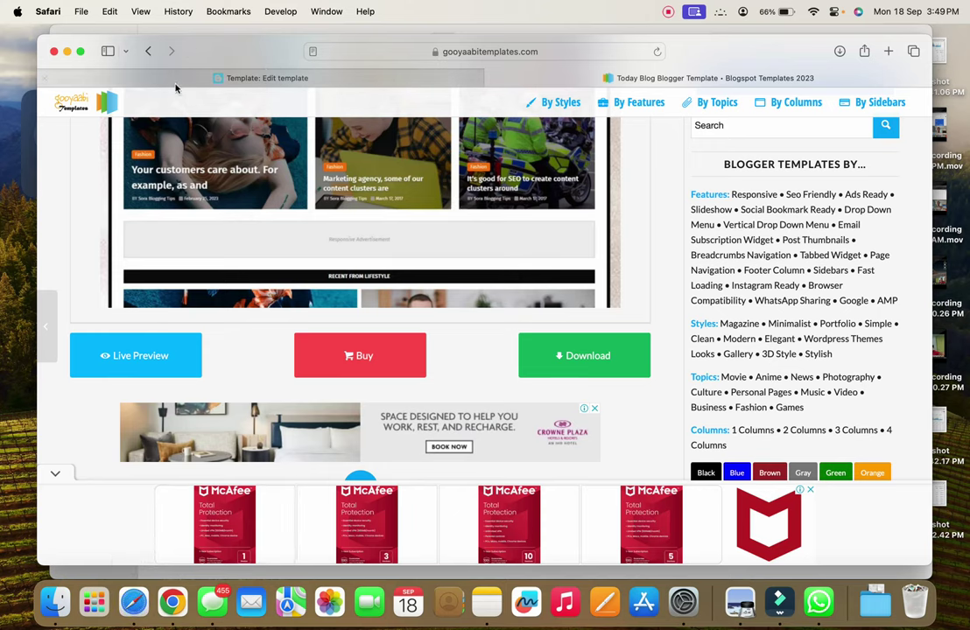
Leave the Blogger template editor, discarding the unsaved template changes
click(356, 78)
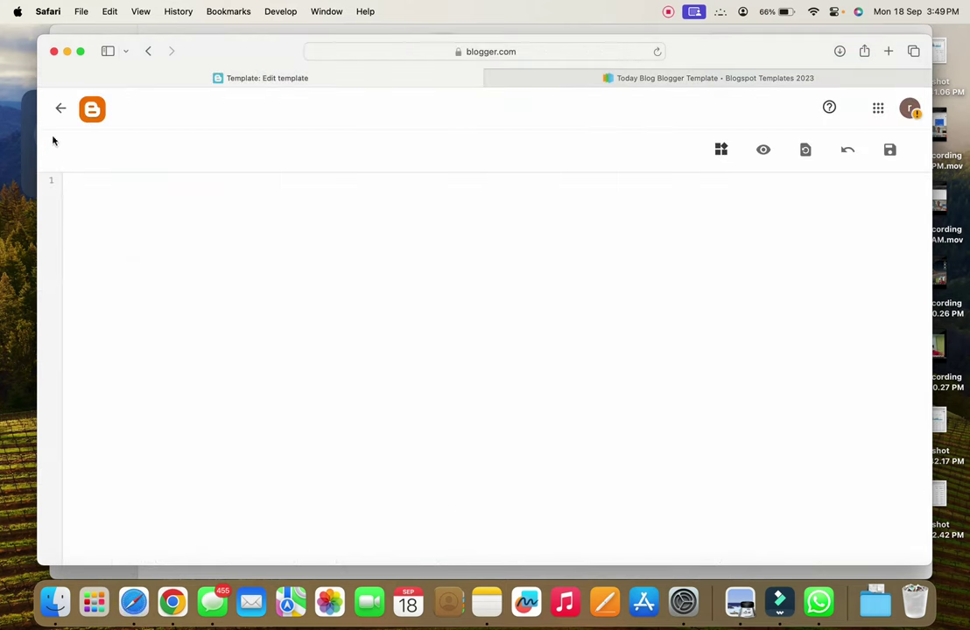
click(60, 109)
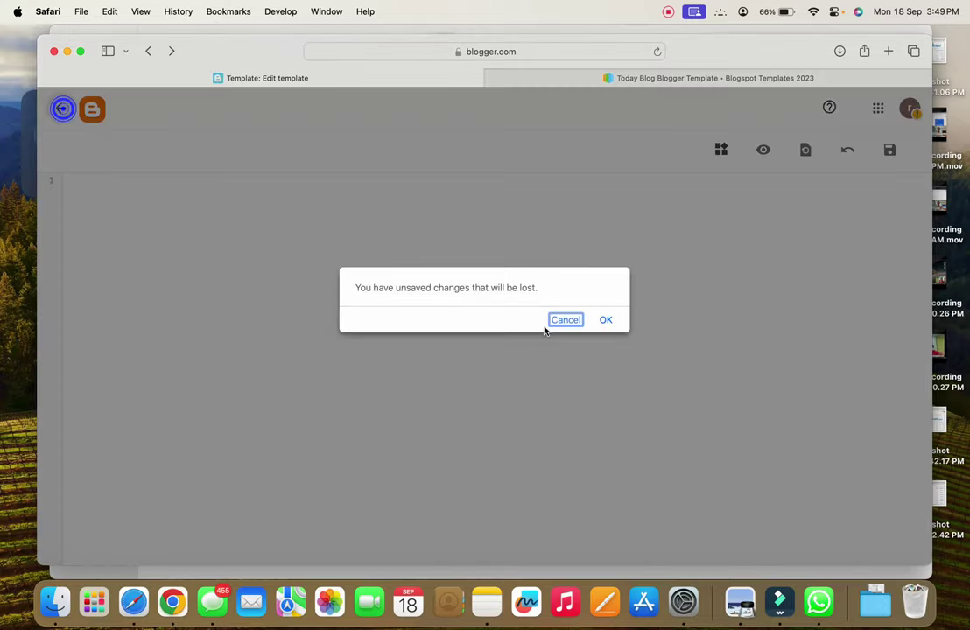
click(606, 319)
Restore the blog theme by uploading Today Blog Free Version 1.0.xml from Downloads
click(488, 233)
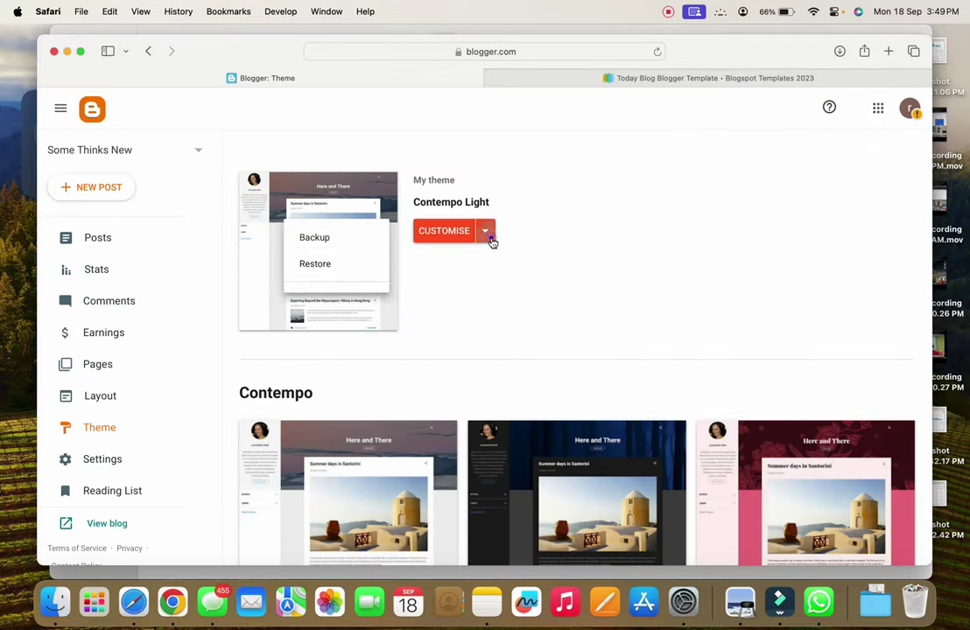
click(323, 266)
click(572, 366)
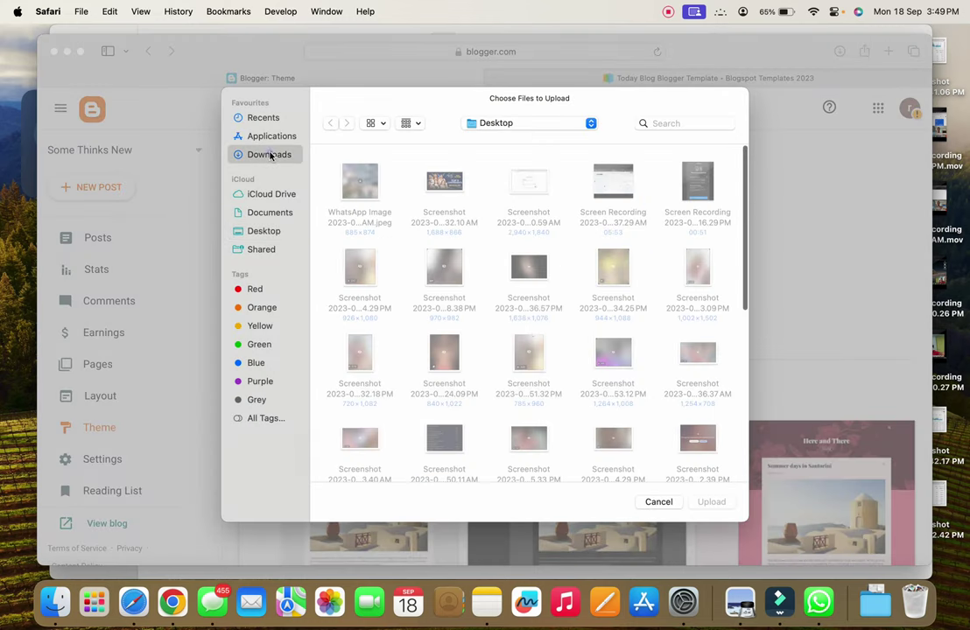
click(268, 154)
double_click(359, 179)
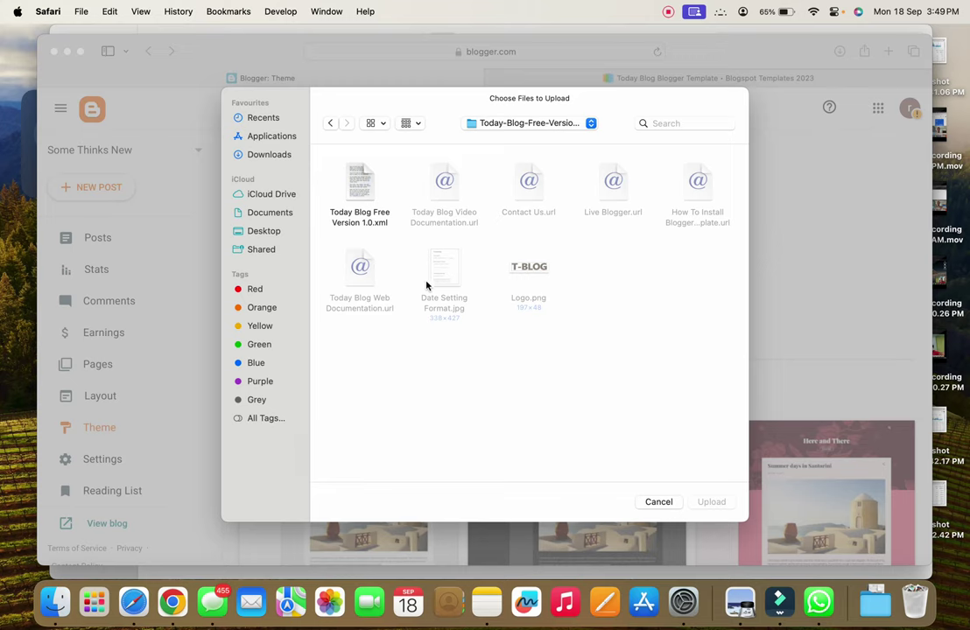
click(359, 187)
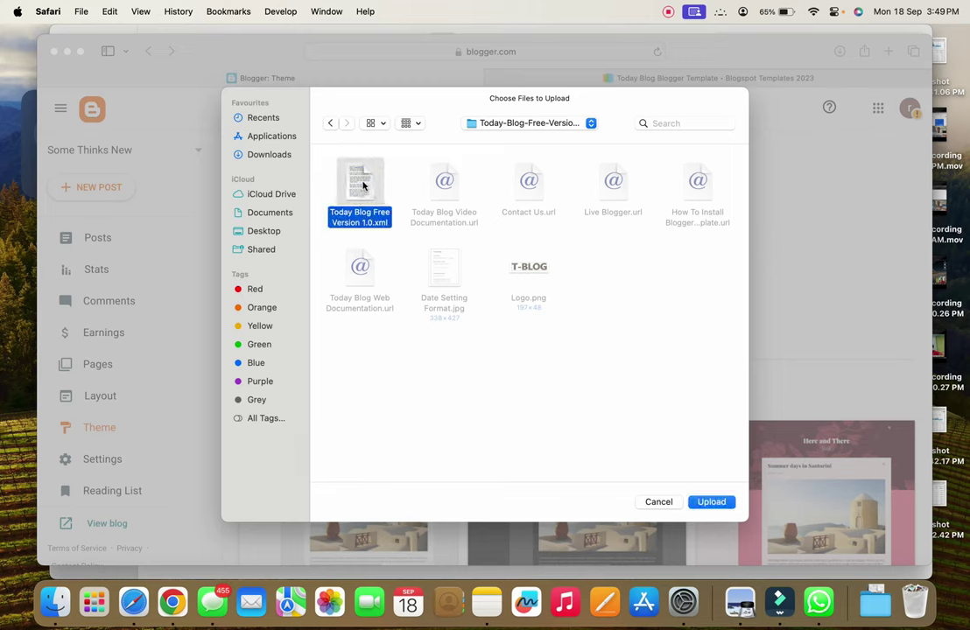
click(712, 503)
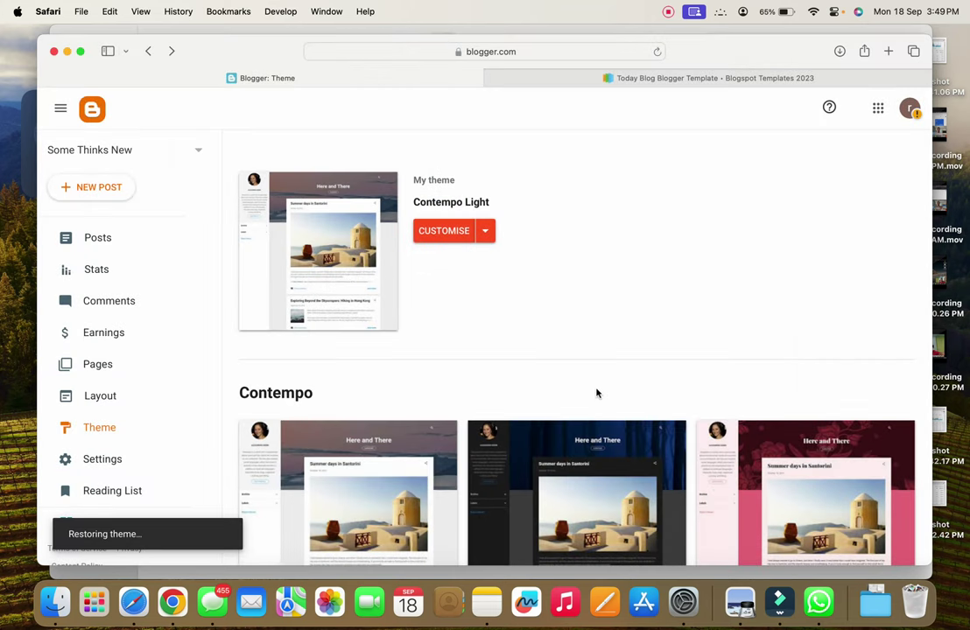
click(54, 602)
Open the theme XML in the browser, then close that tab and minimise the window
right_click(528, 98)
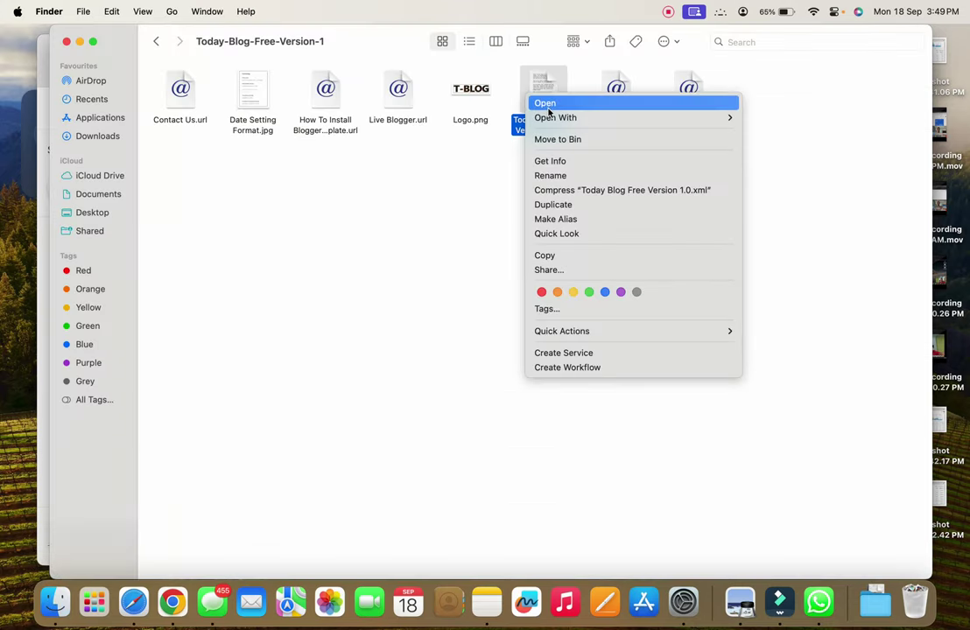
click(546, 104)
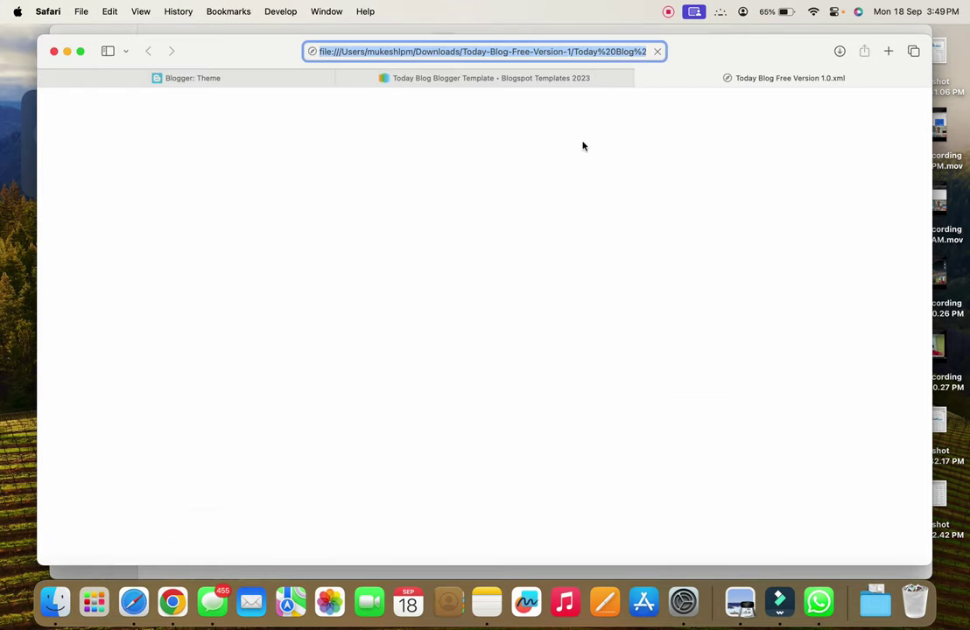
click(643, 79)
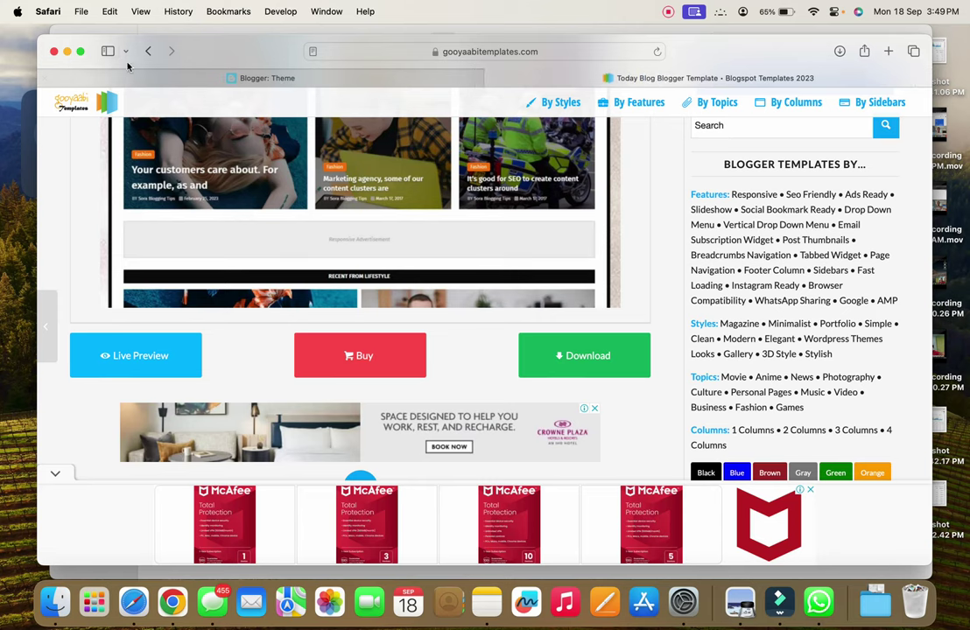
click(67, 52)
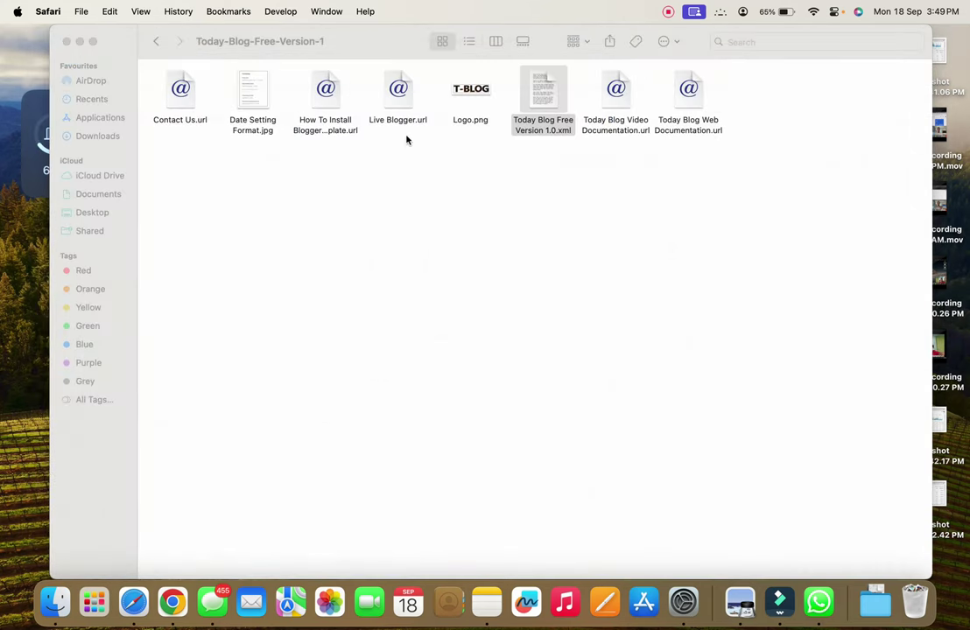
Open the theme XML in TextEdit, select all its code, then close TextEdit and Finder
right_click(539, 96)
mouse_move(727, 115)
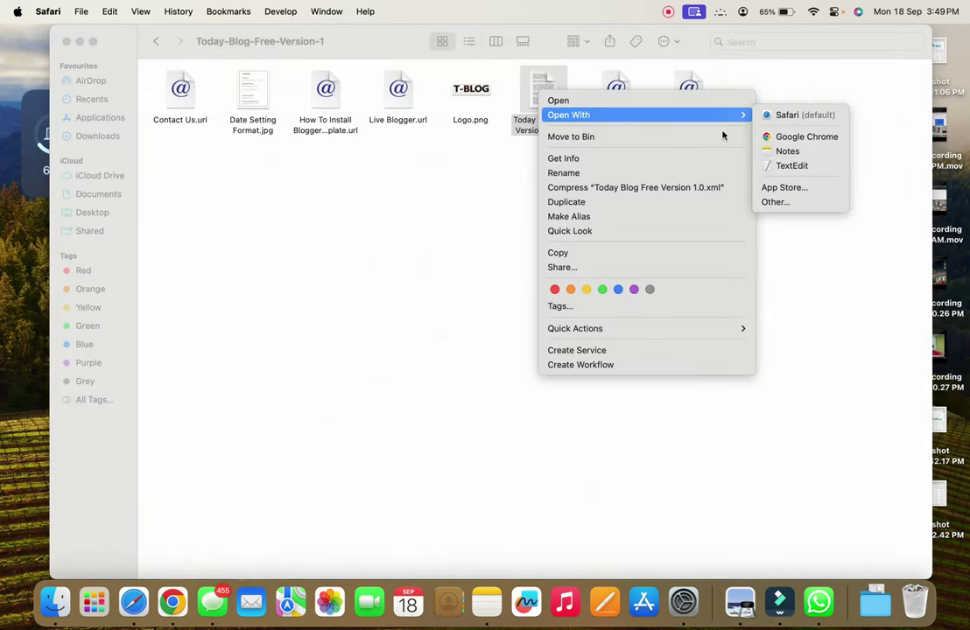
click(795, 166)
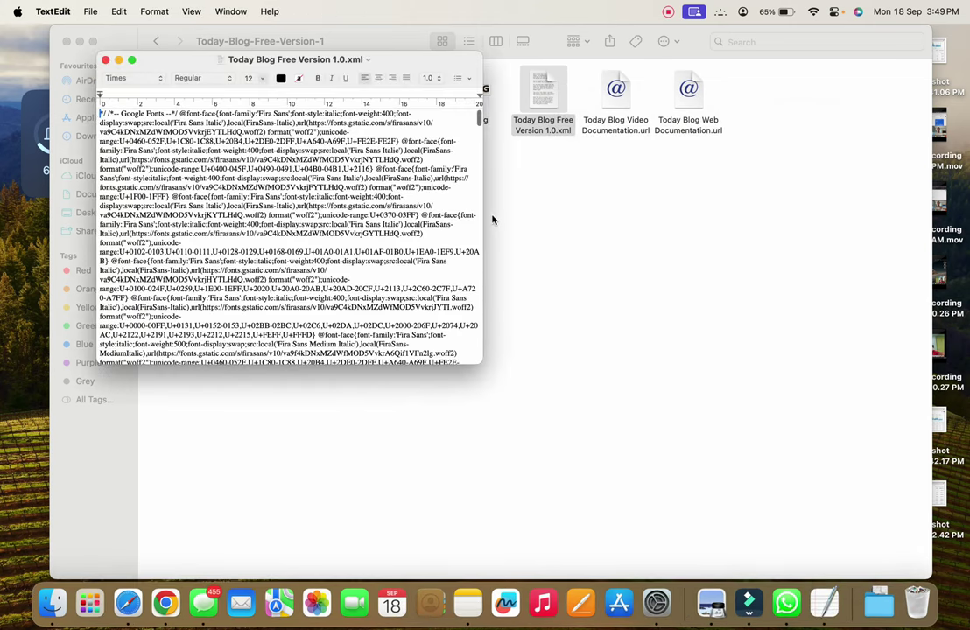
key(super+a)
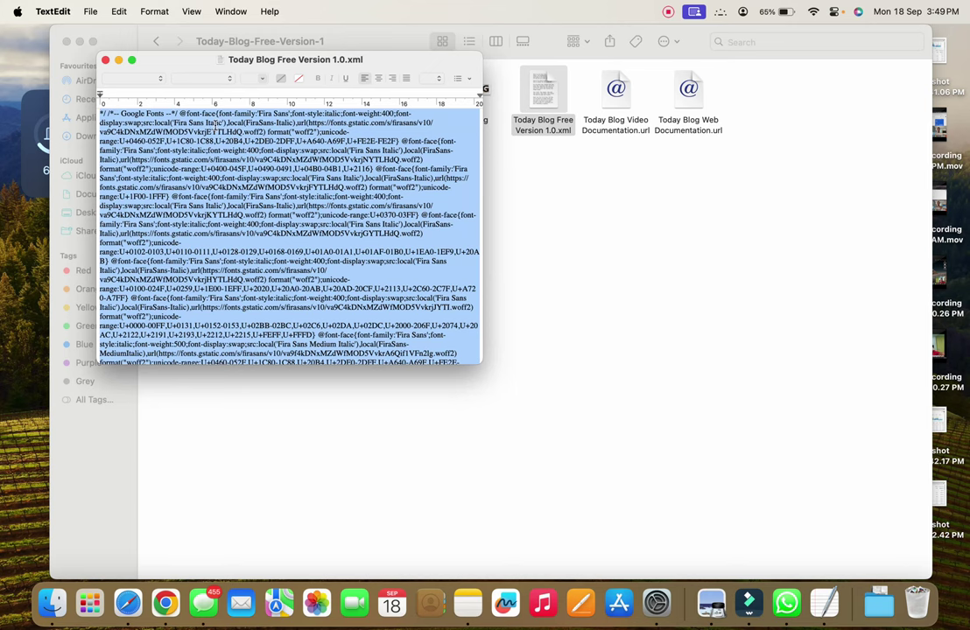
click(105, 59)
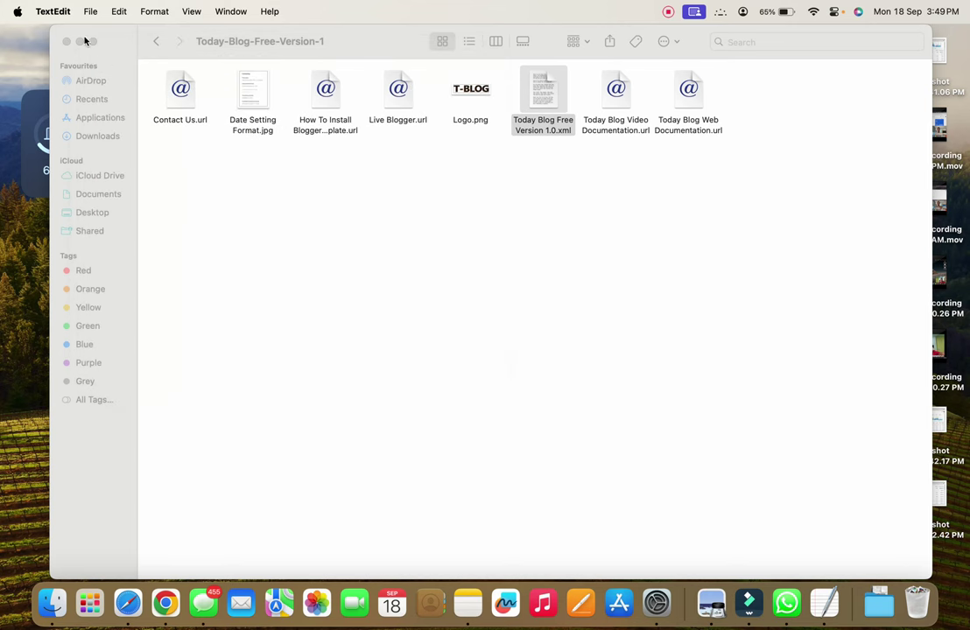
click(67, 42)
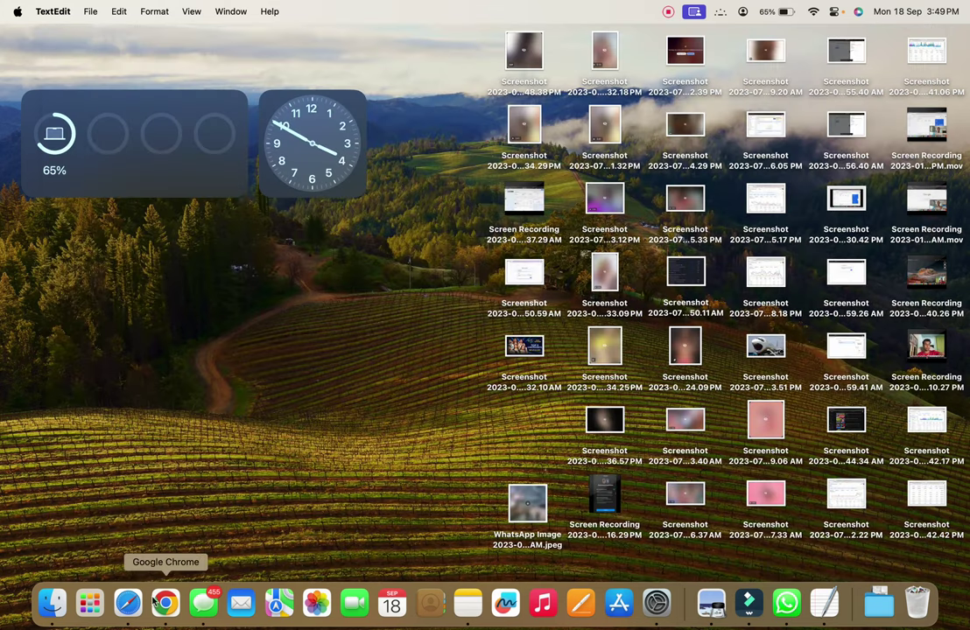
click(128, 602)
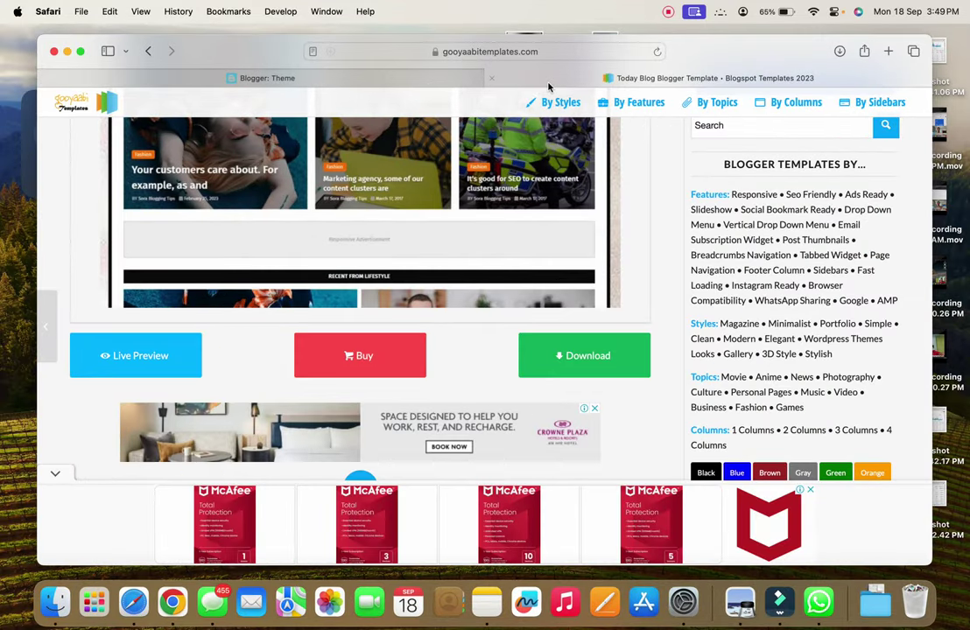
View the live blog's new T-BLOG design in the Some Thinks New tab, then return to Posts
click(491, 78)
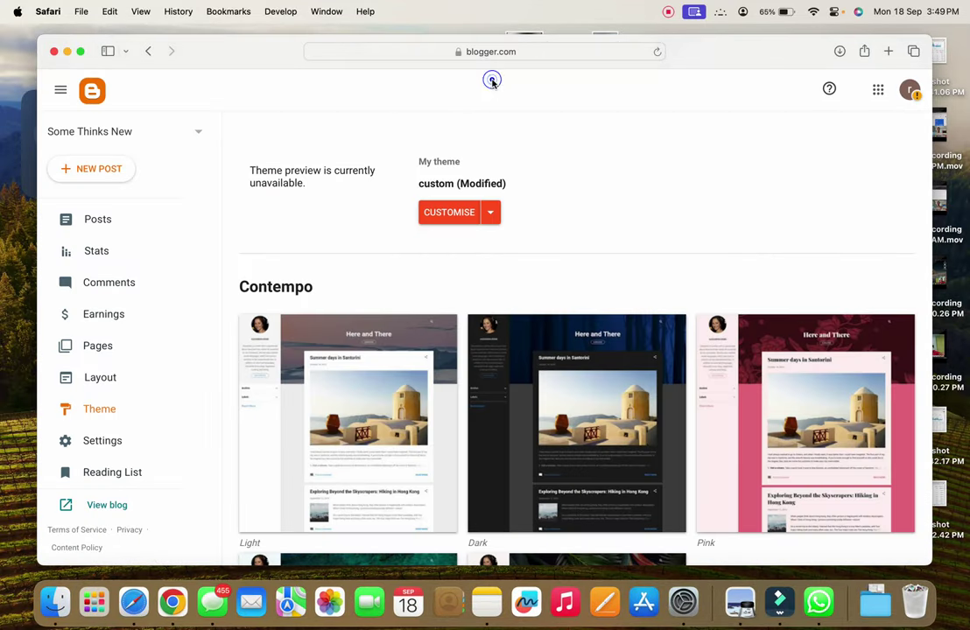
click(105, 506)
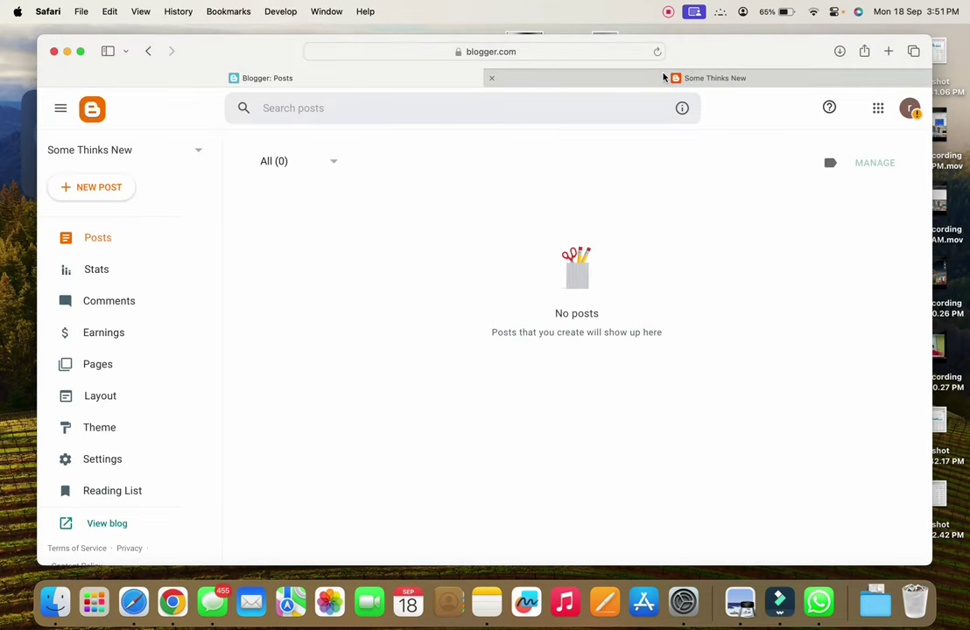
click(663, 77)
scroll(552, 396, down, 10)
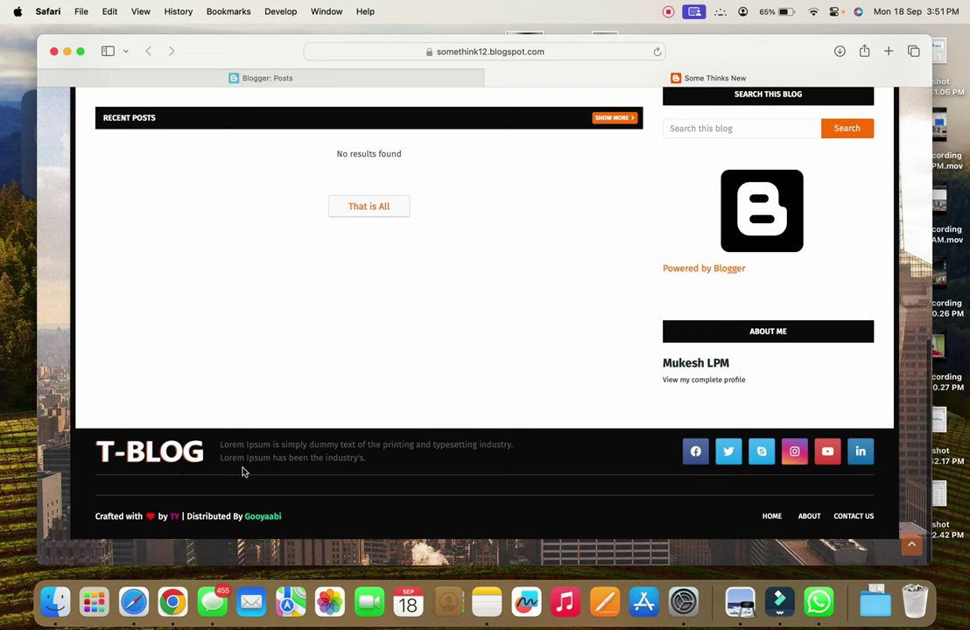
scroll(417, 347, up, 10)
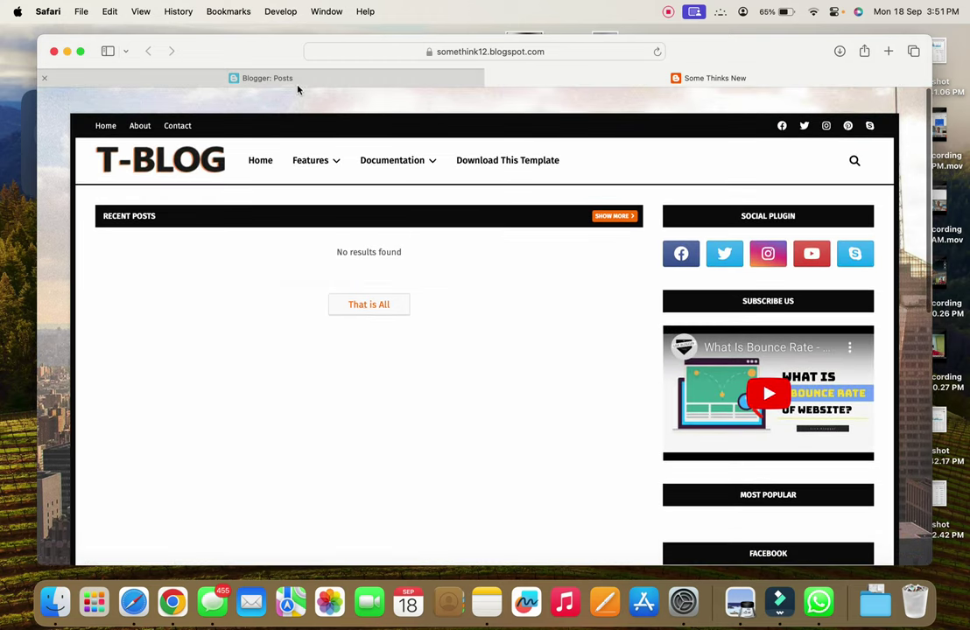
click(295, 78)
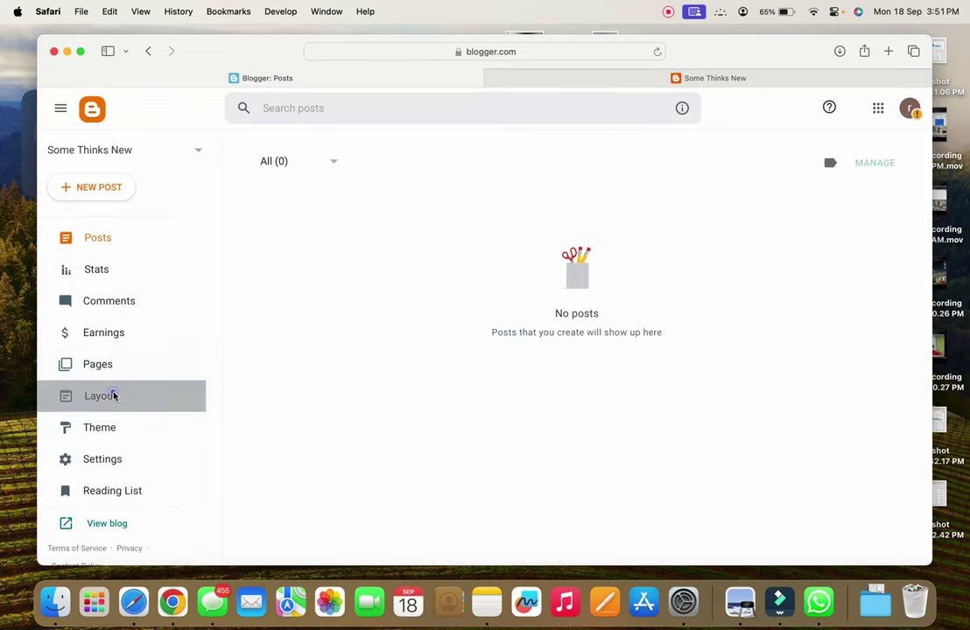
Open Layout and review the Boxed Version gadget settings, cancelling without changes
click(111, 395)
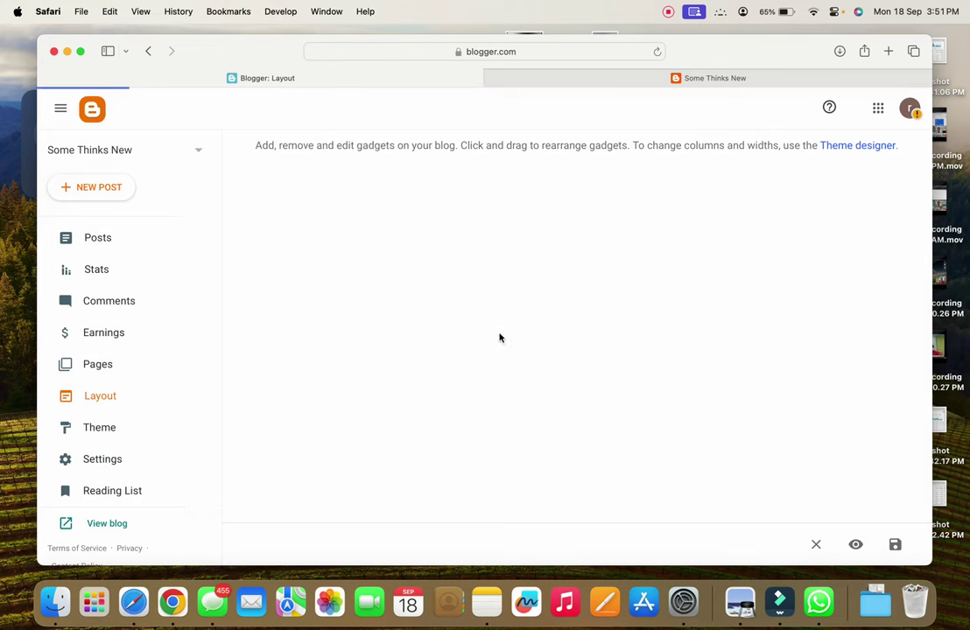
scroll(499, 338, down, 3)
scroll(499, 338, up, 3)
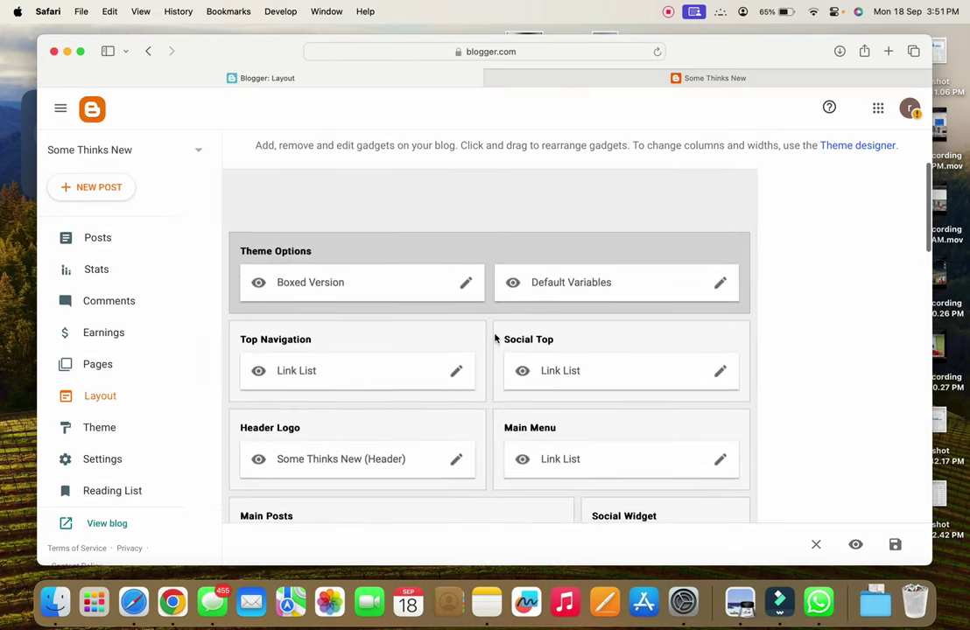
click(465, 278)
scroll(480, 359, down, 3)
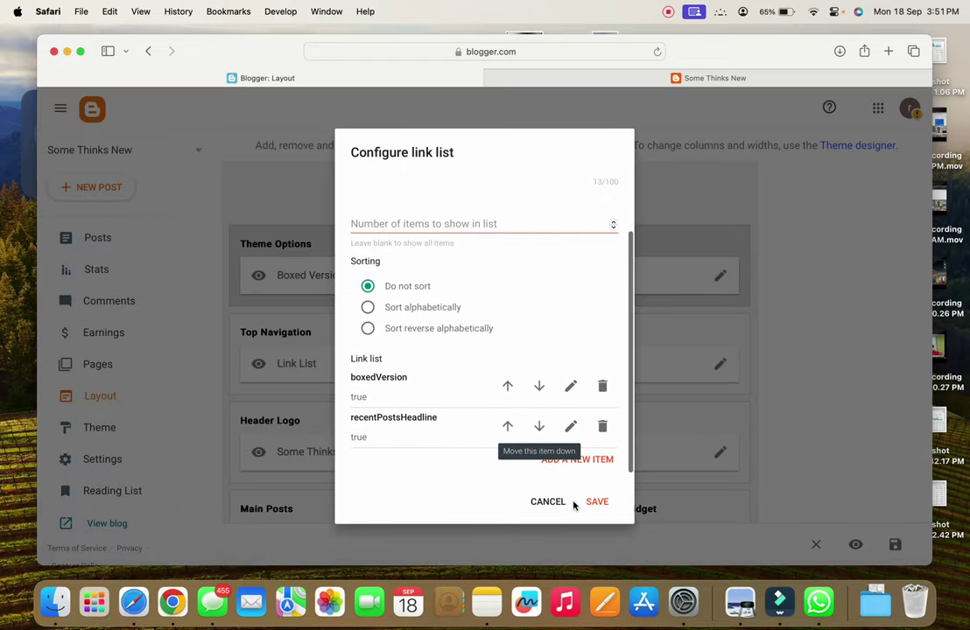
click(548, 502)
Review the Top Navigation Link List settings and cancel without saving
click(456, 365)
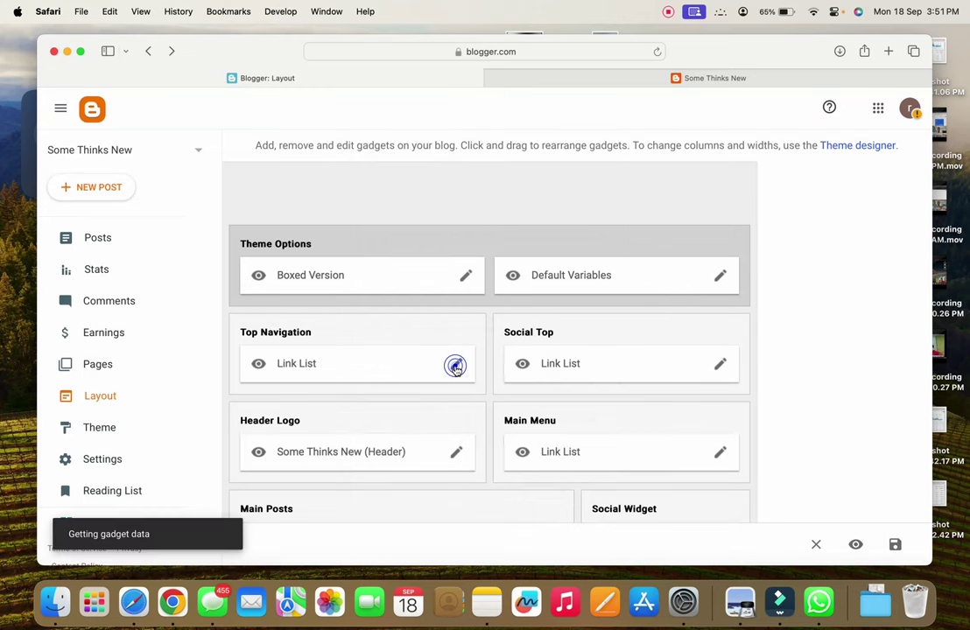
scroll(412, 361, down, 5)
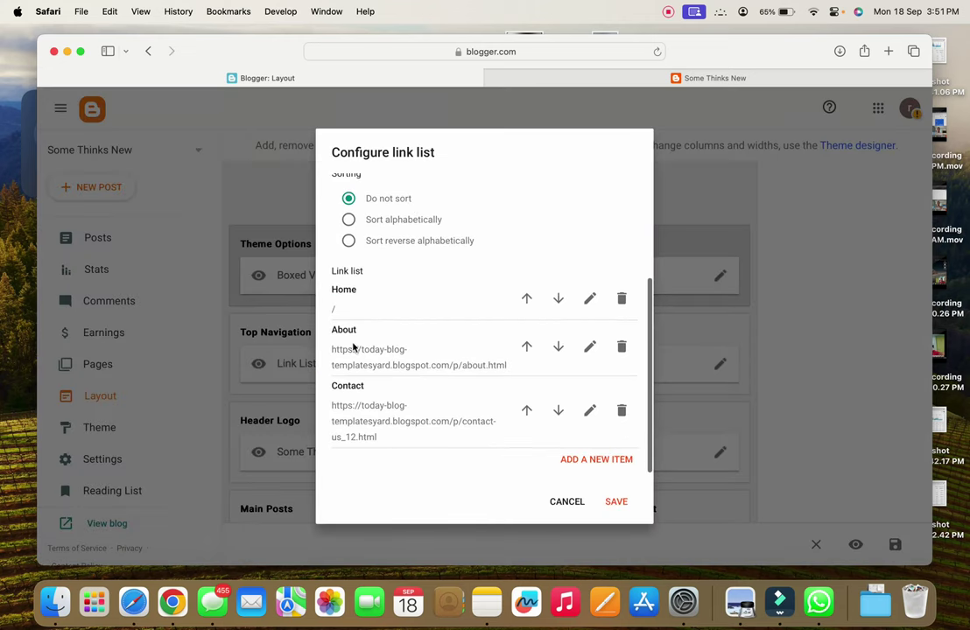
click(562, 503)
scroll(413, 422, down, 2)
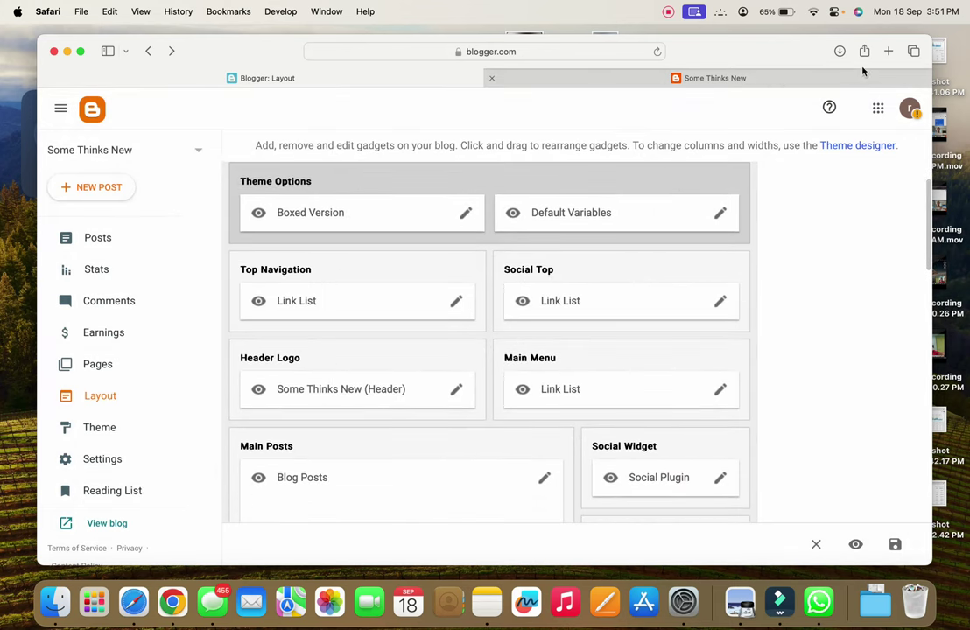
Search 'shyari lpm' in a new tab and open the Shayari LPM site
click(888, 52)
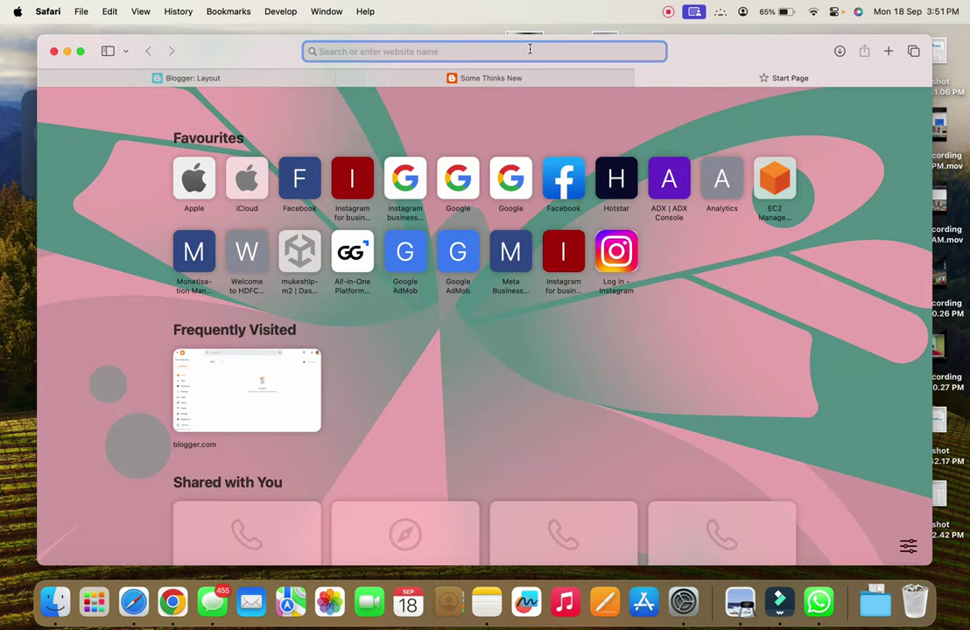
text(shyar)
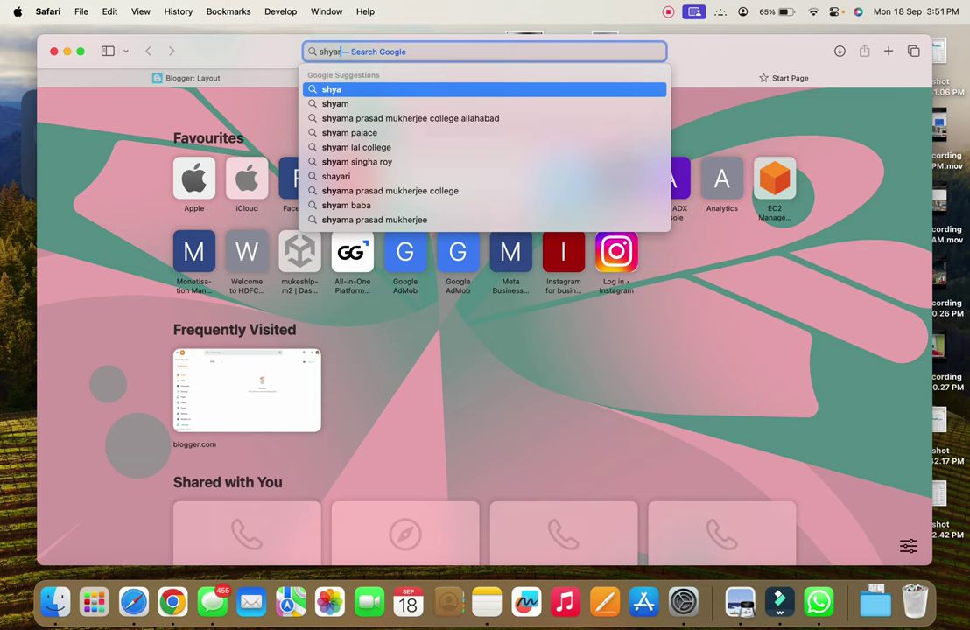
text(i lpm)
key(Return)
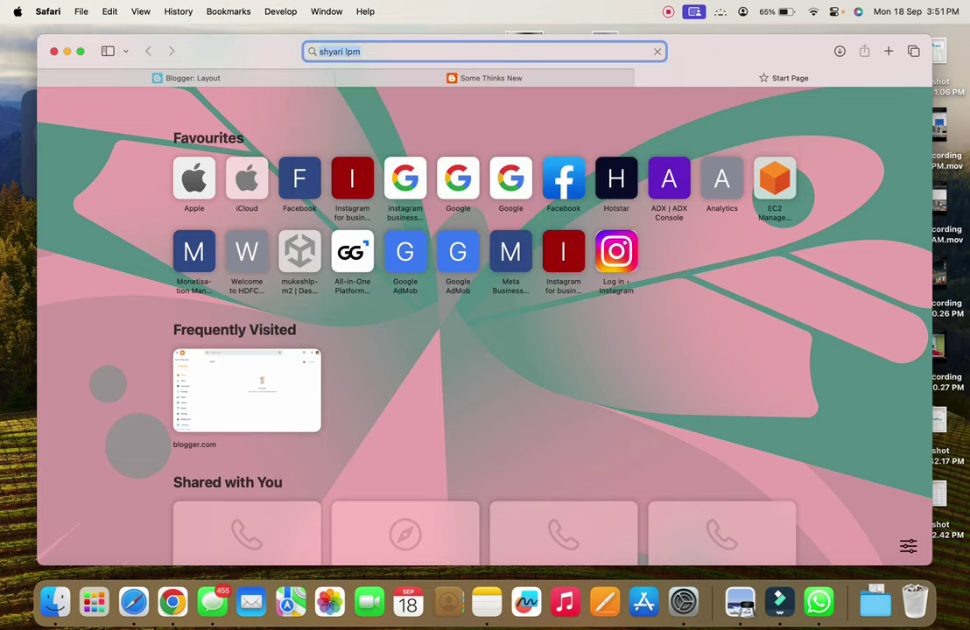
click(181, 301)
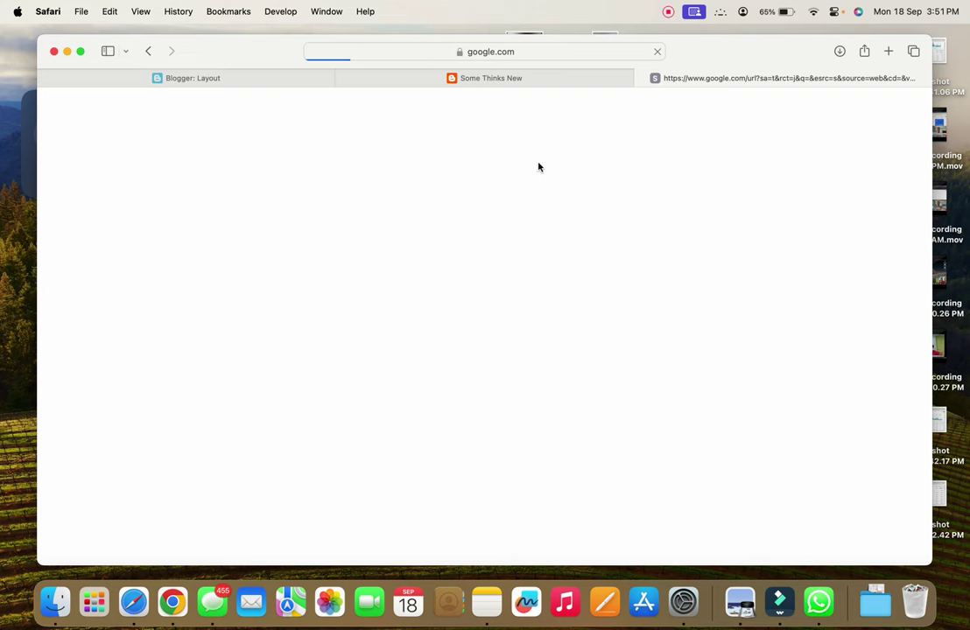
click(504, 78)
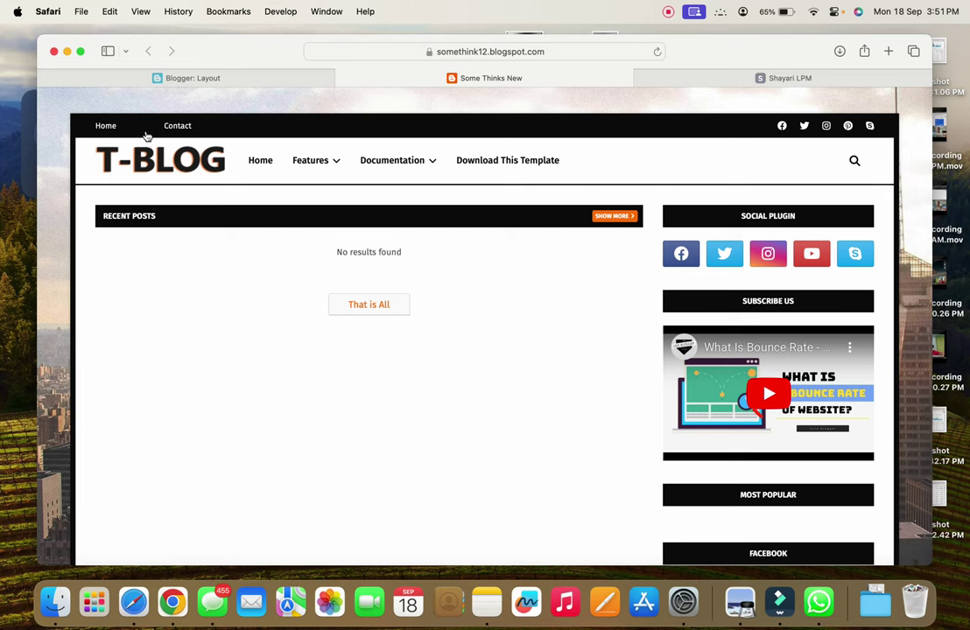
click(656, 77)
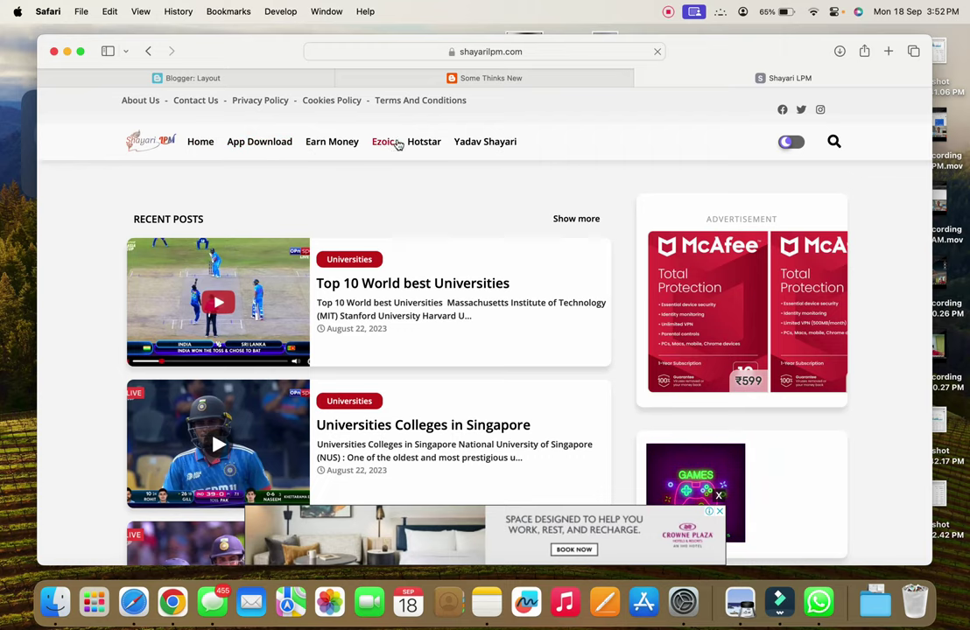
Browse shayarilpm.com, close its bottom ad banner, then return to the Some Thinks New tab
scroll(470, 297, down, 10)
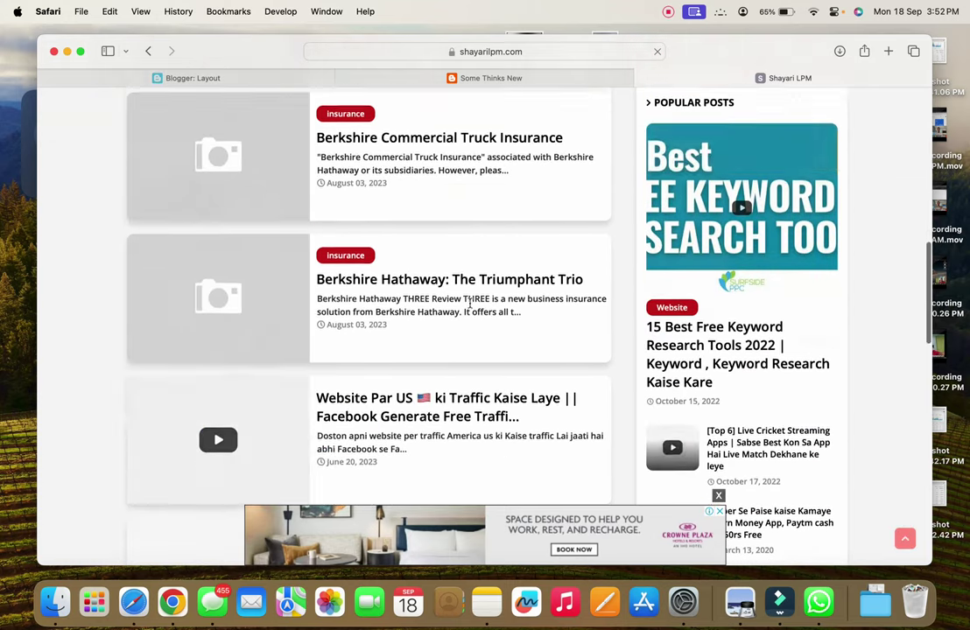
scroll(671, 276, up, 8)
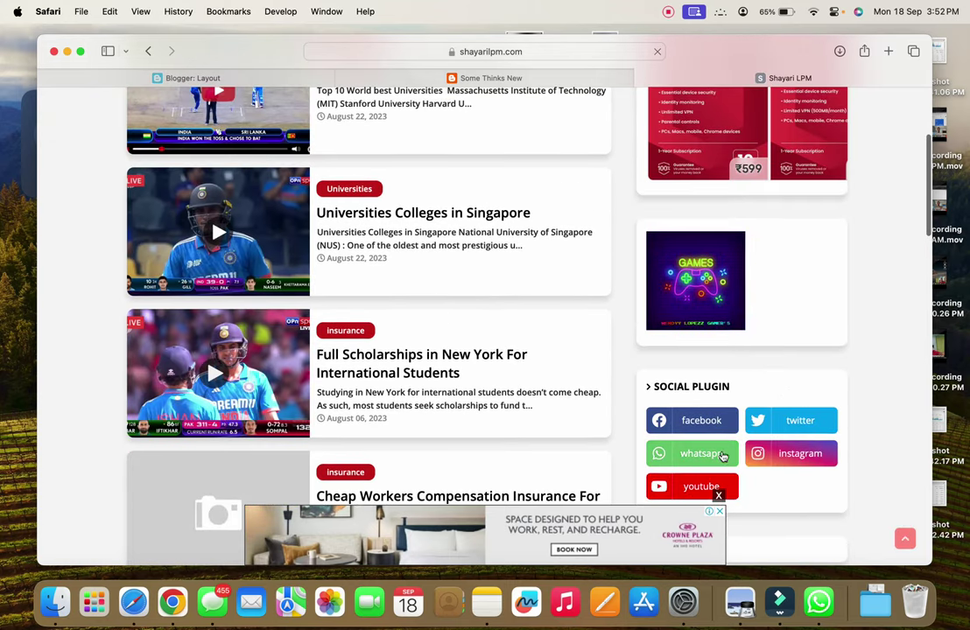
scroll(624, 372, down, 15)
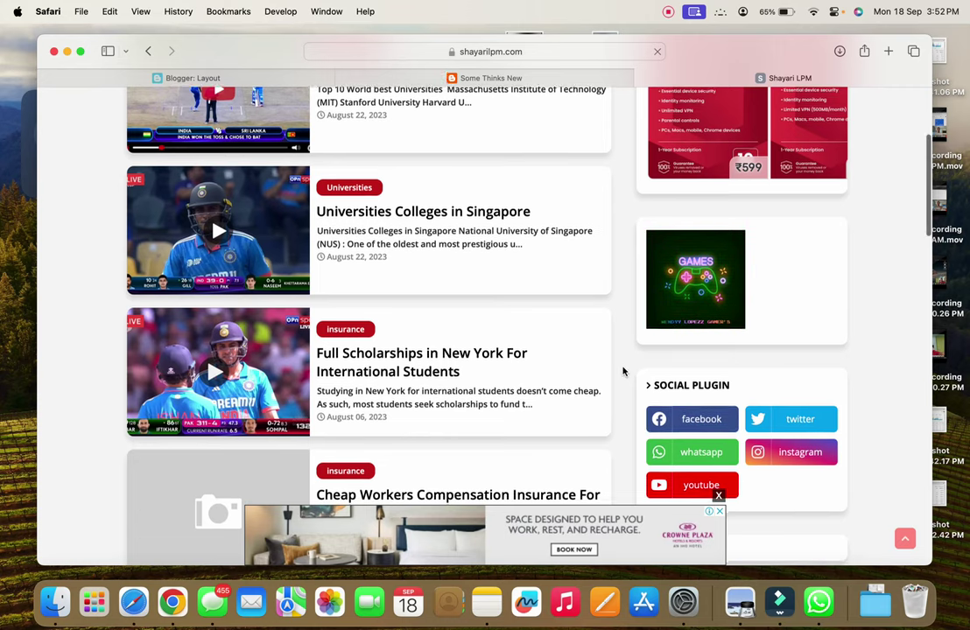
scroll(624, 372, down, 5)
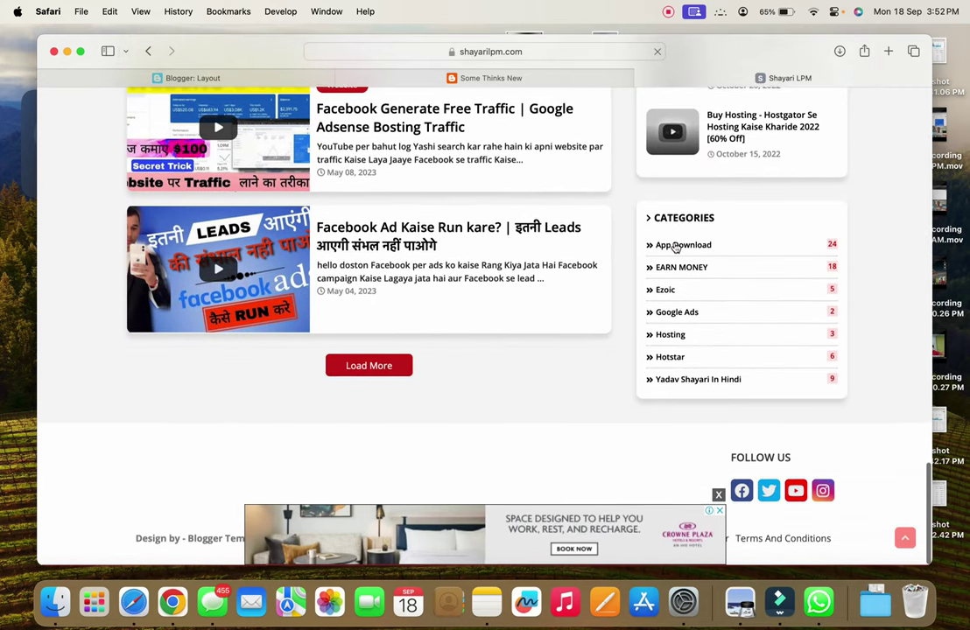
click(718, 495)
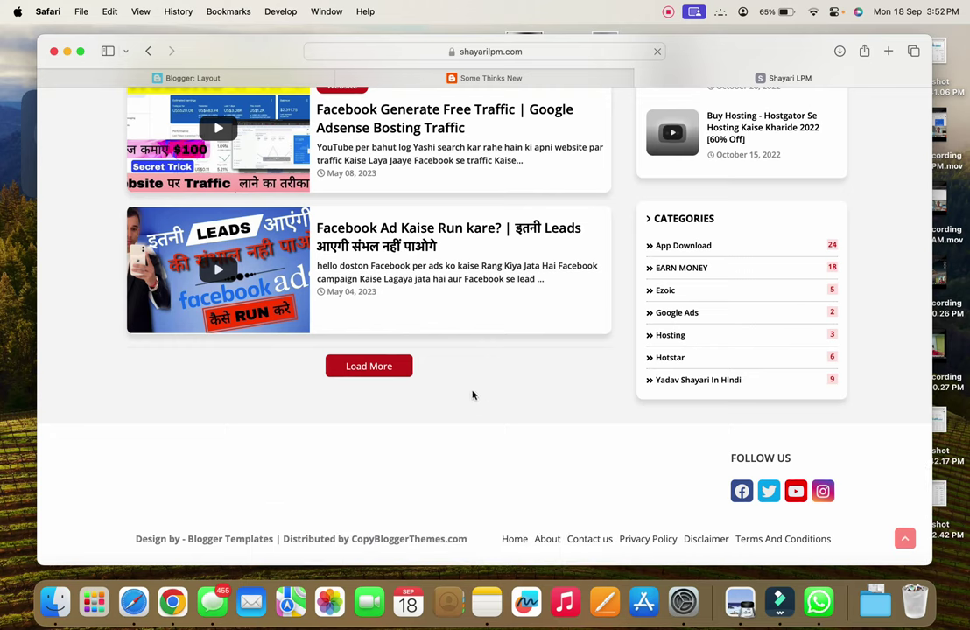
scroll(473, 396, up, 10)
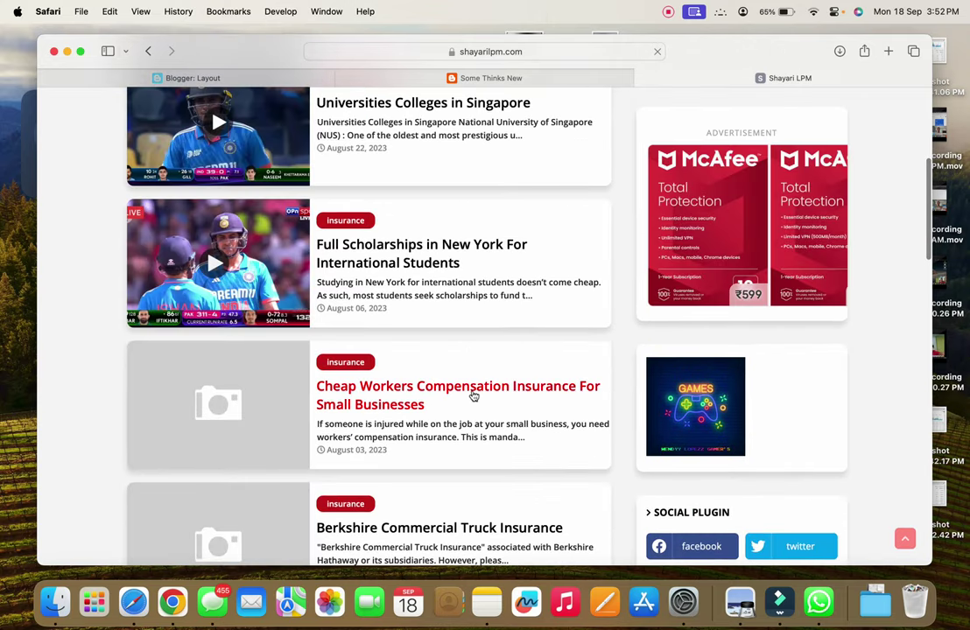
scroll(472, 396, up, 5)
click(471, 78)
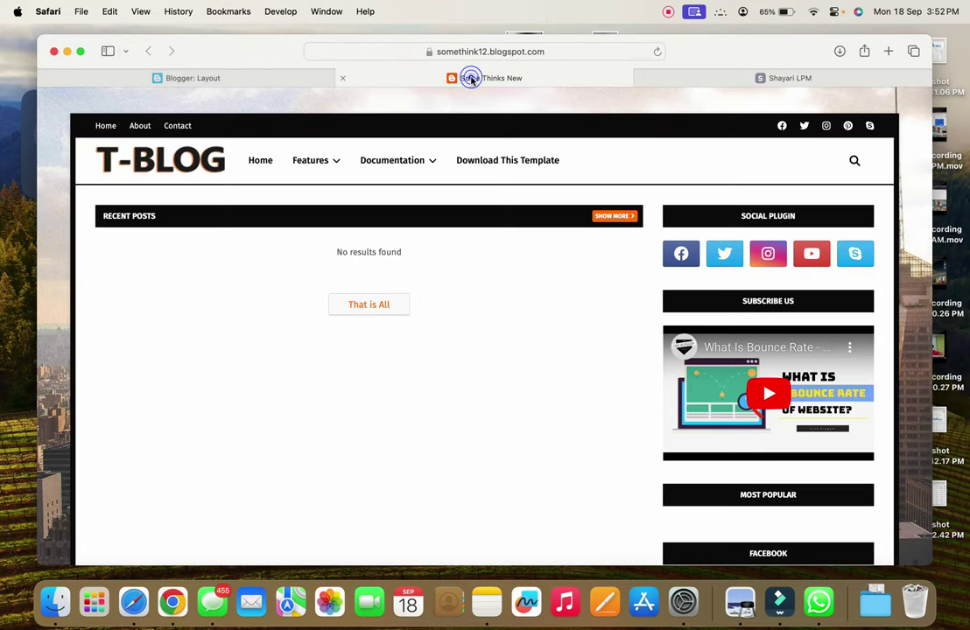
Search Google for 'privacy policy generator' and open the Privacy Policy Generator site
click(291, 78)
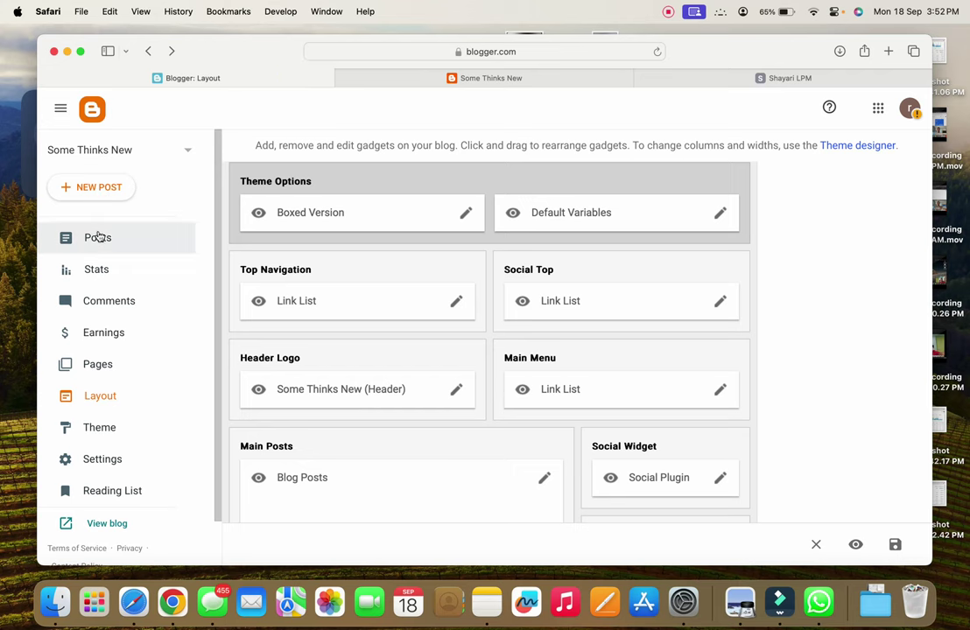
click(99, 237)
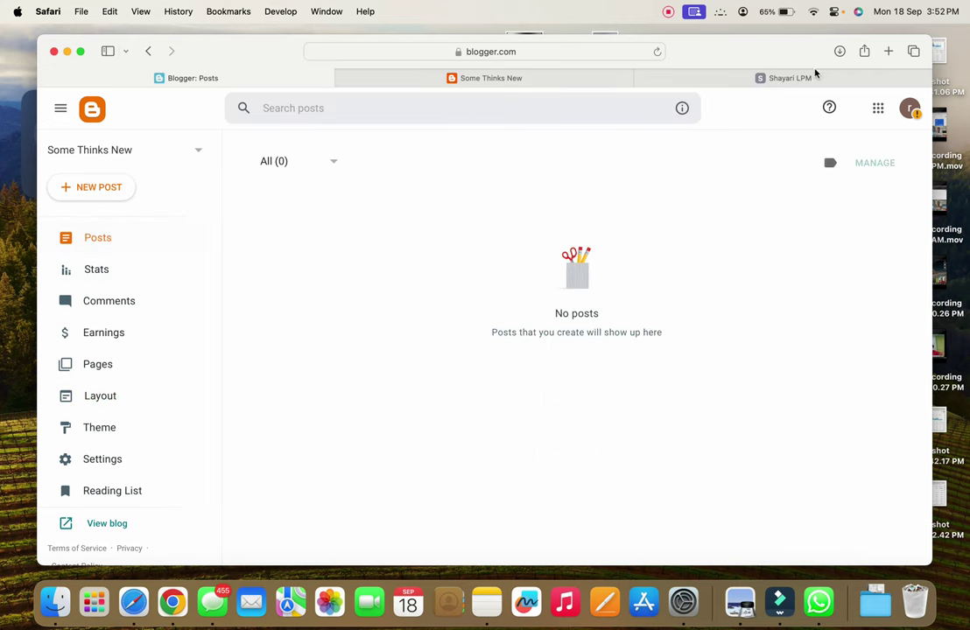
click(809, 78)
click(511, 51)
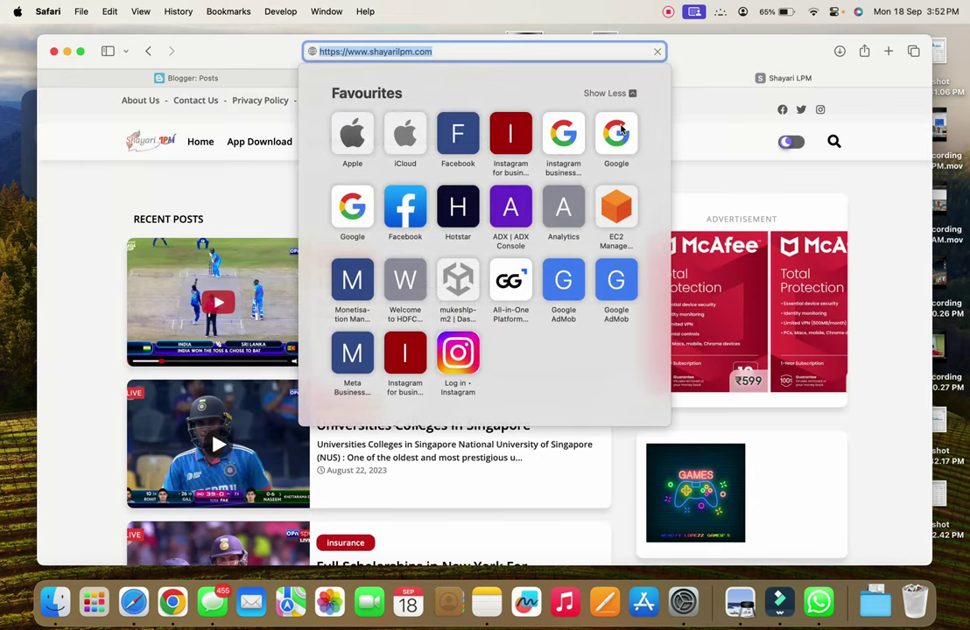
click(619, 131)
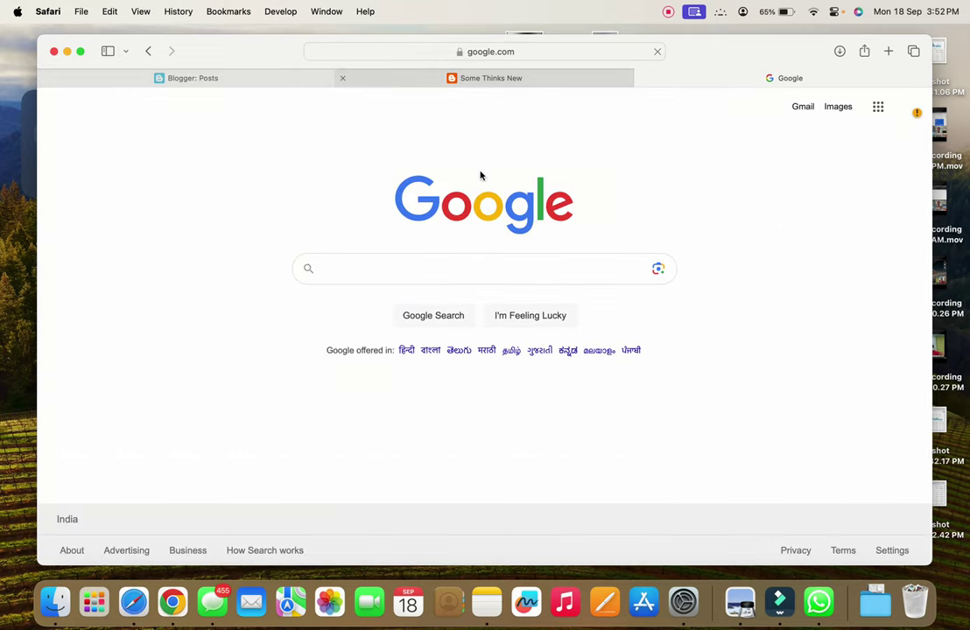
click(420, 282)
text(pri)
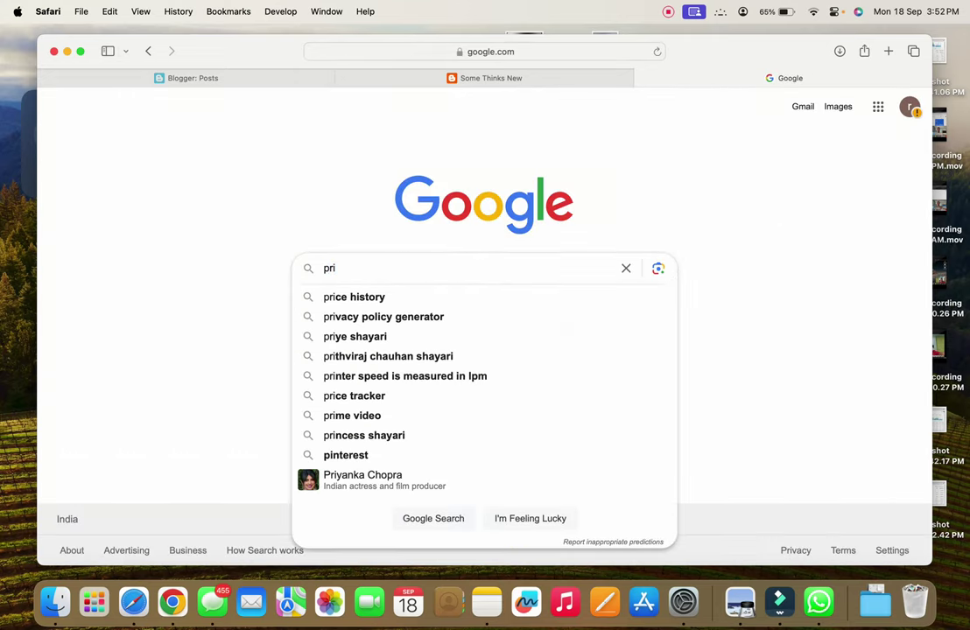
click(359, 319)
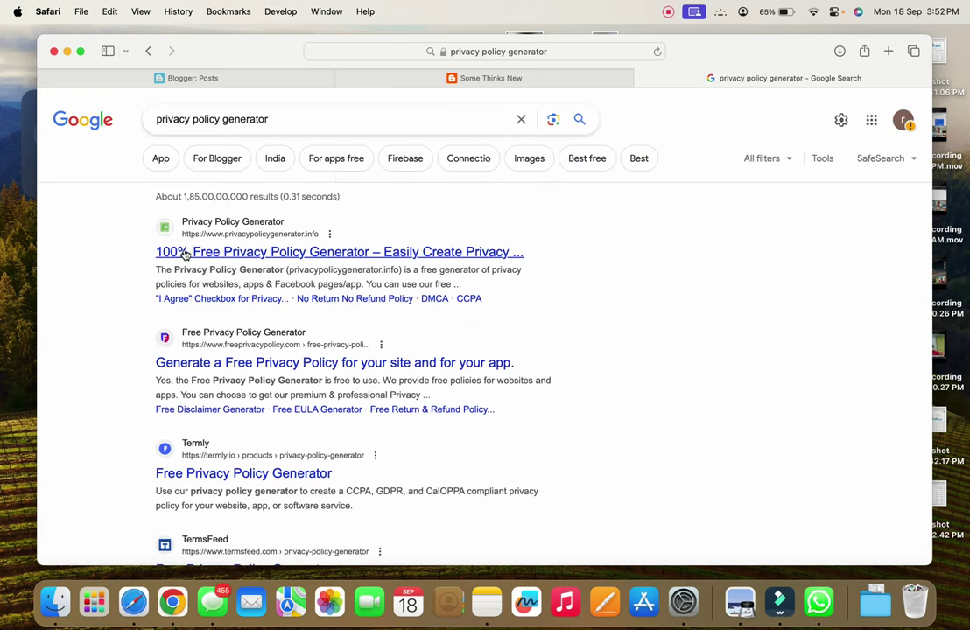
click(217, 254)
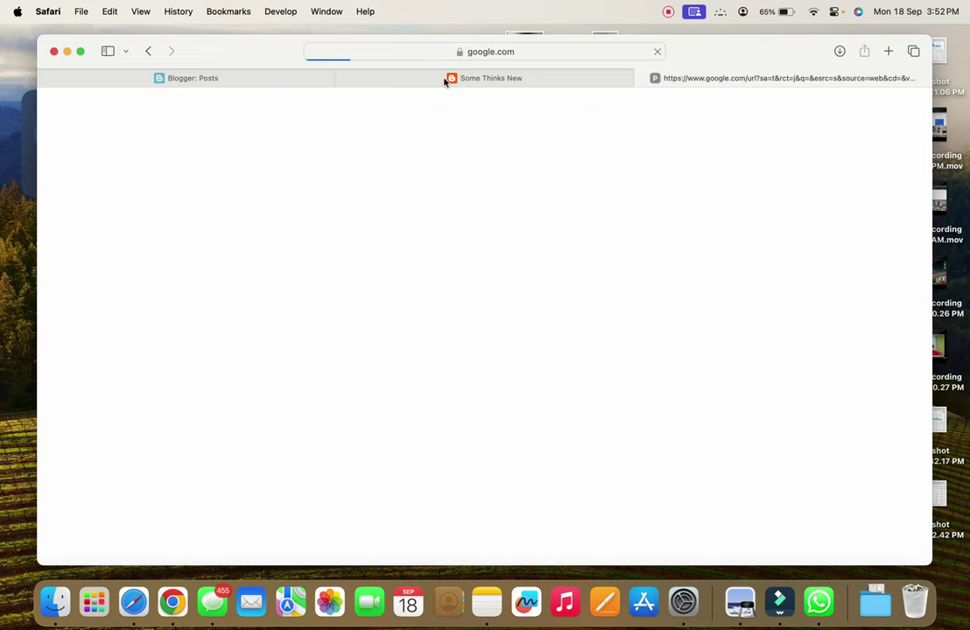
Copy the blog name somethink12 from the blog's address into the generator's company name field
click(486, 77)
click(463, 51)
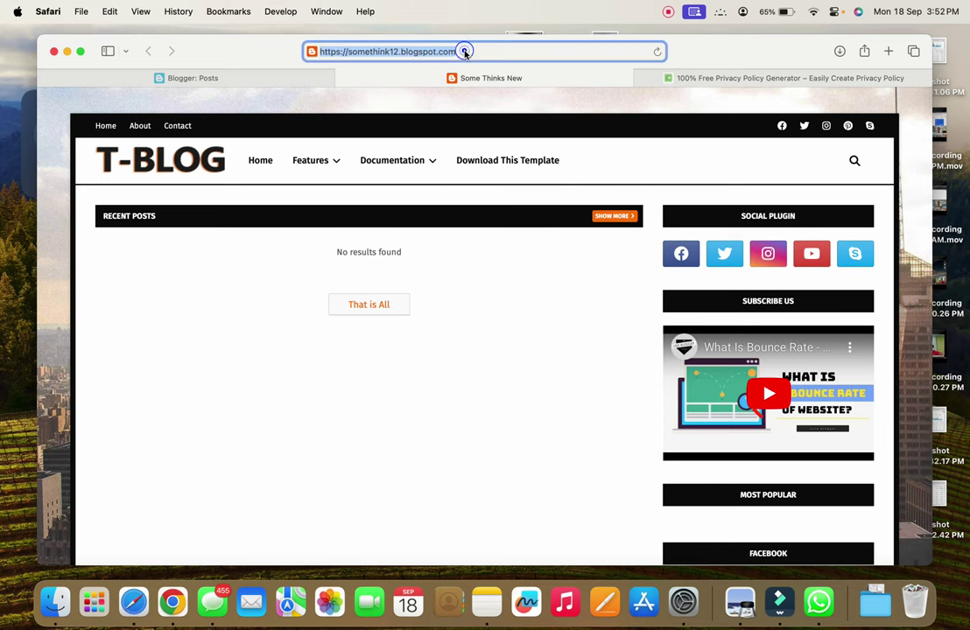
double_click(372, 51)
key(super+c)
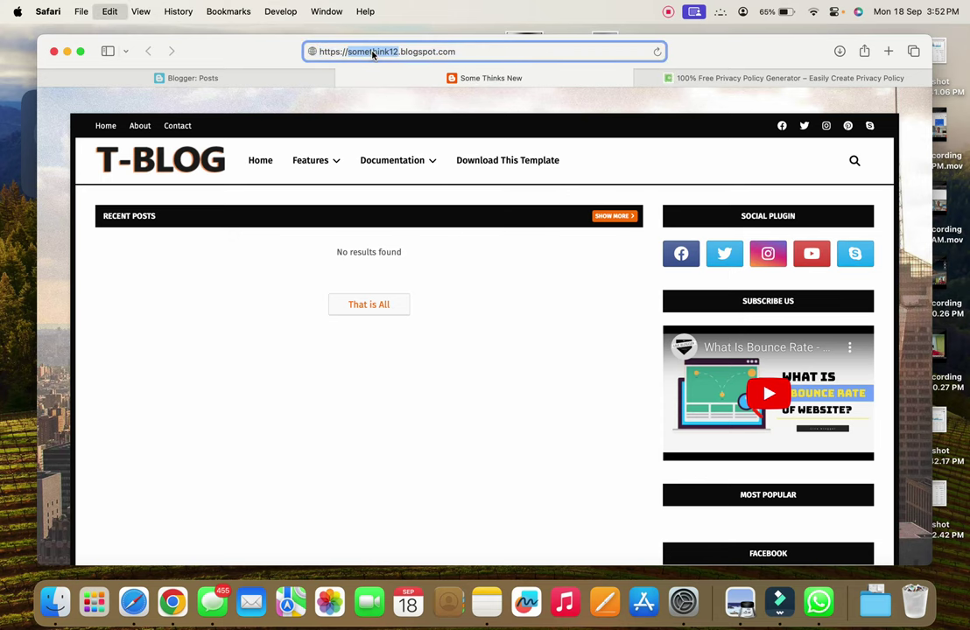
click(766, 75)
click(696, 269)
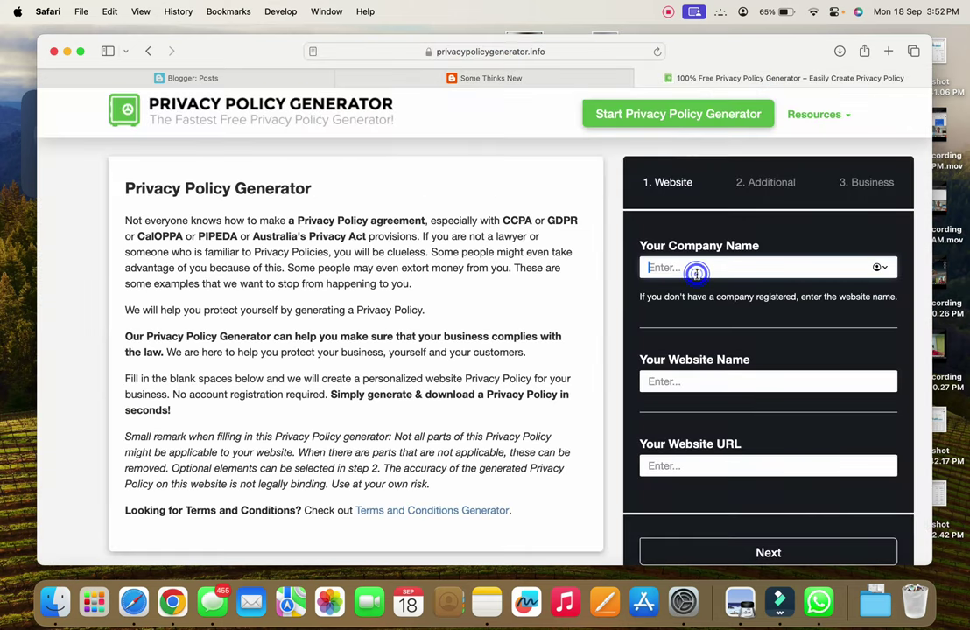
Enter somethink12 as company and website name and the blog's blogspot address as URL
key(super+v)
click(695, 380)
key(super+v)
click(690, 464)
click(492, 79)
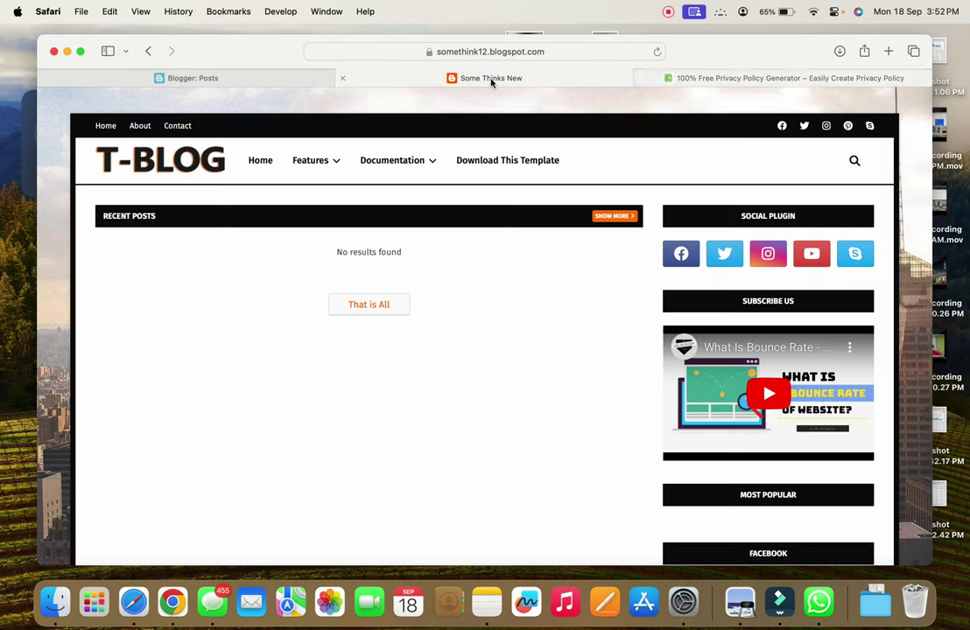
click(495, 52)
key(super+c)
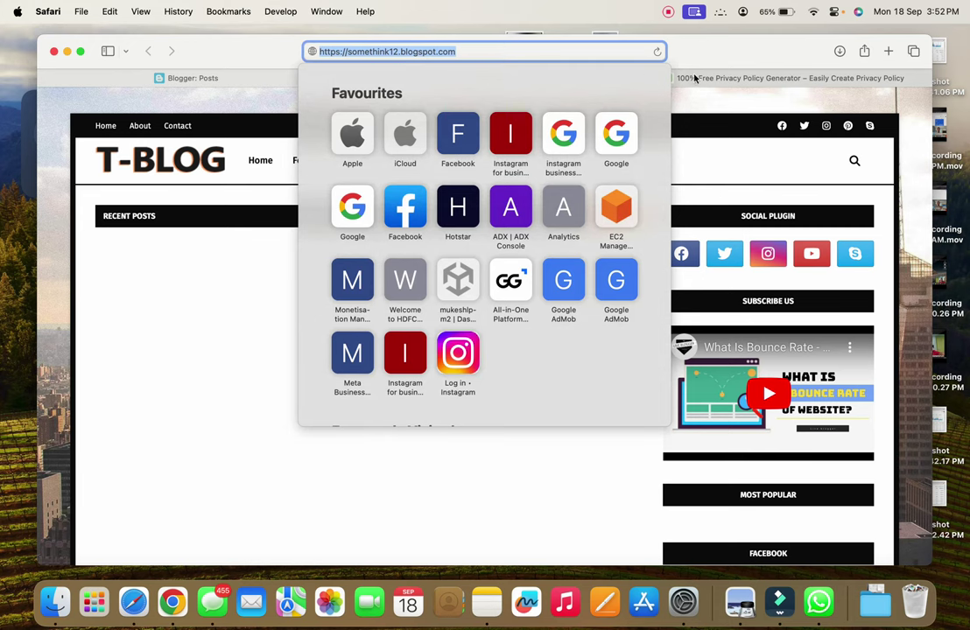
click(744, 78)
click(753, 466)
key(super+v)
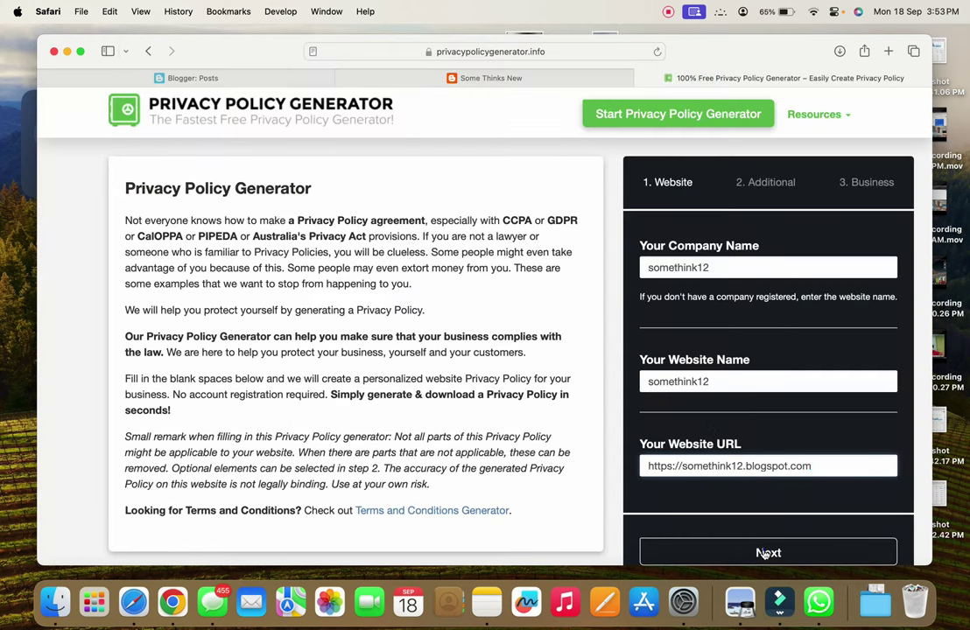
In the Additional step, answer Yes for cookies, Google AdSense and third-party ads
click(766, 552)
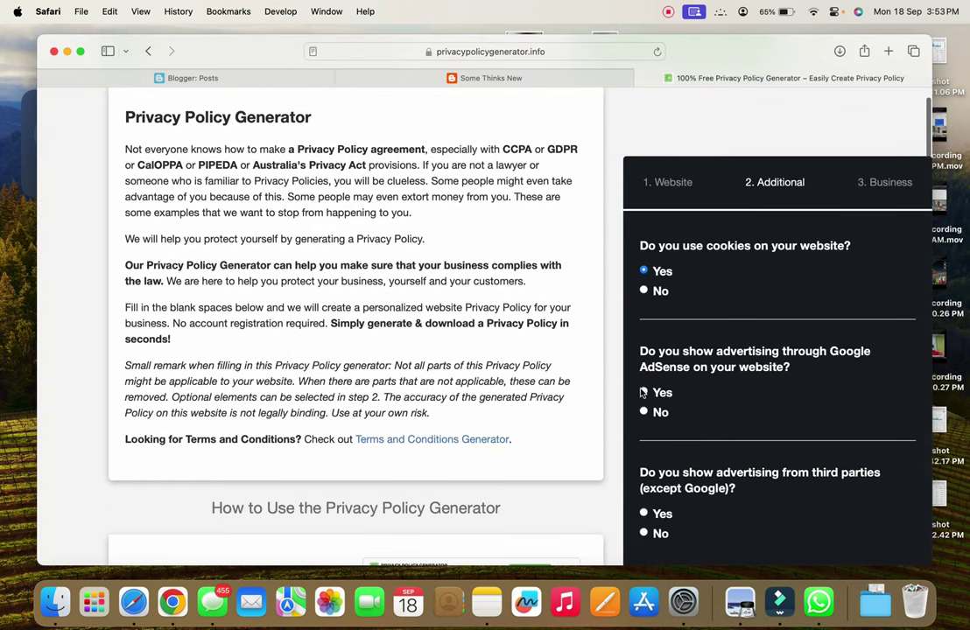
click(643, 393)
scroll(656, 411, down, 3)
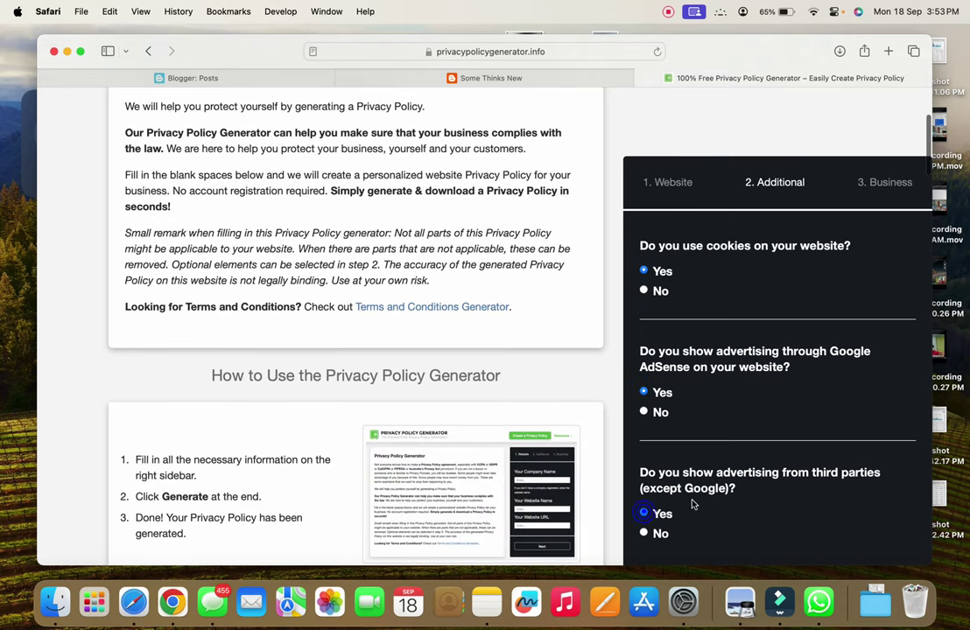
scroll(824, 526, down, 15)
scroll(727, 306, down, 5)
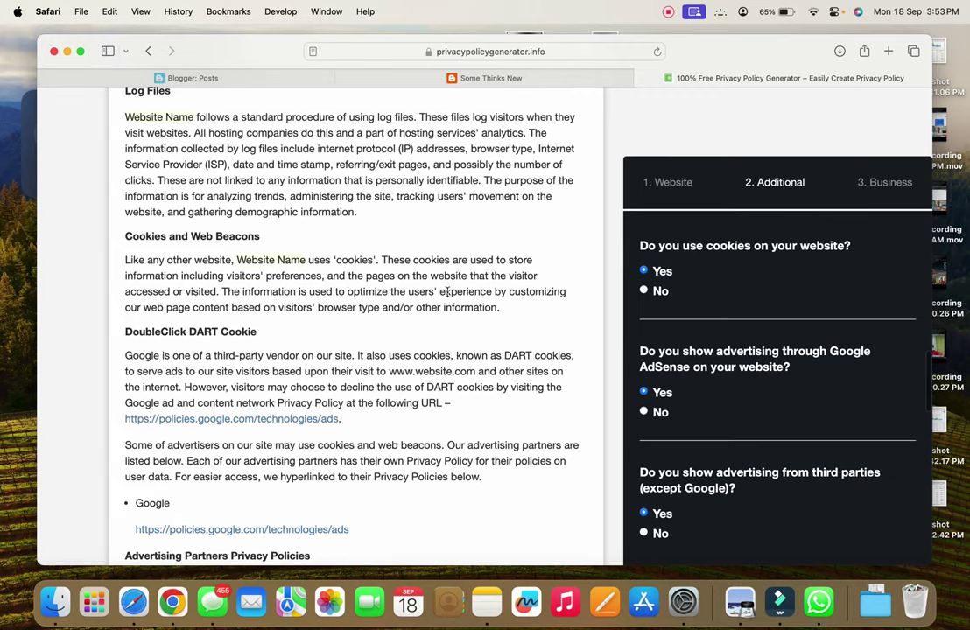
scroll(744, 287, down, 15)
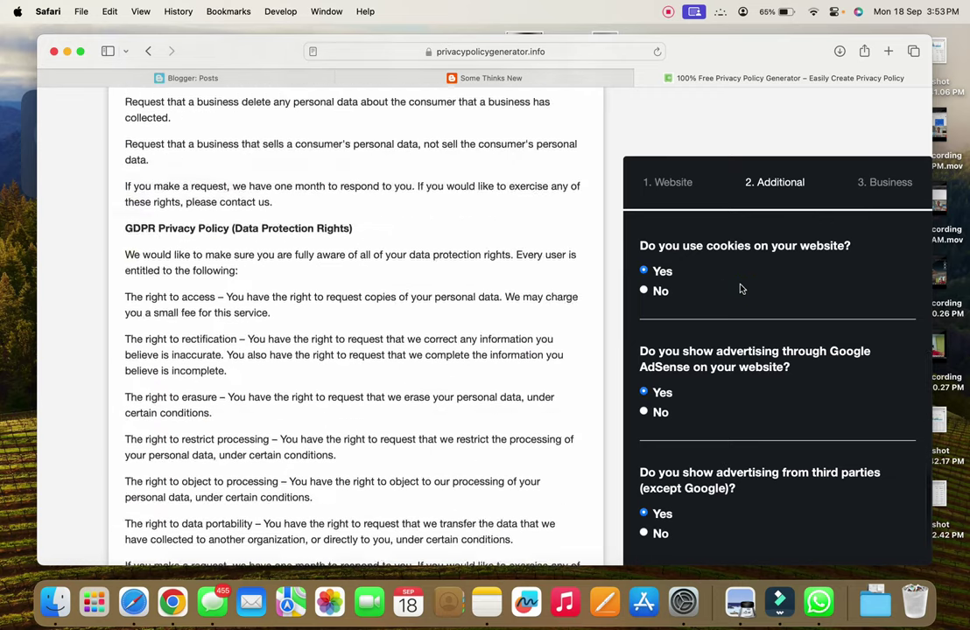
scroll(741, 289, up, 5)
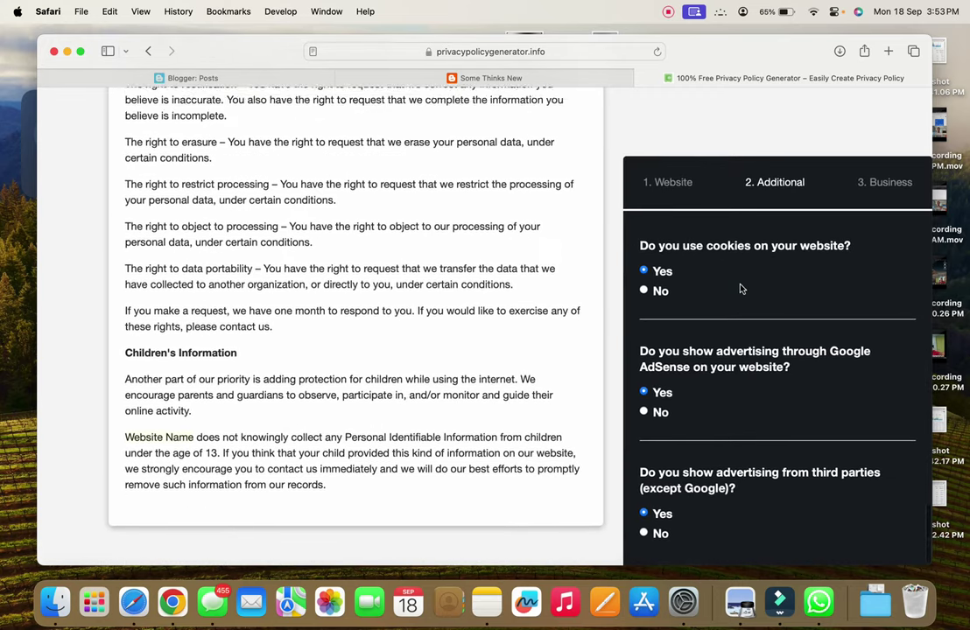
click(83, 52)
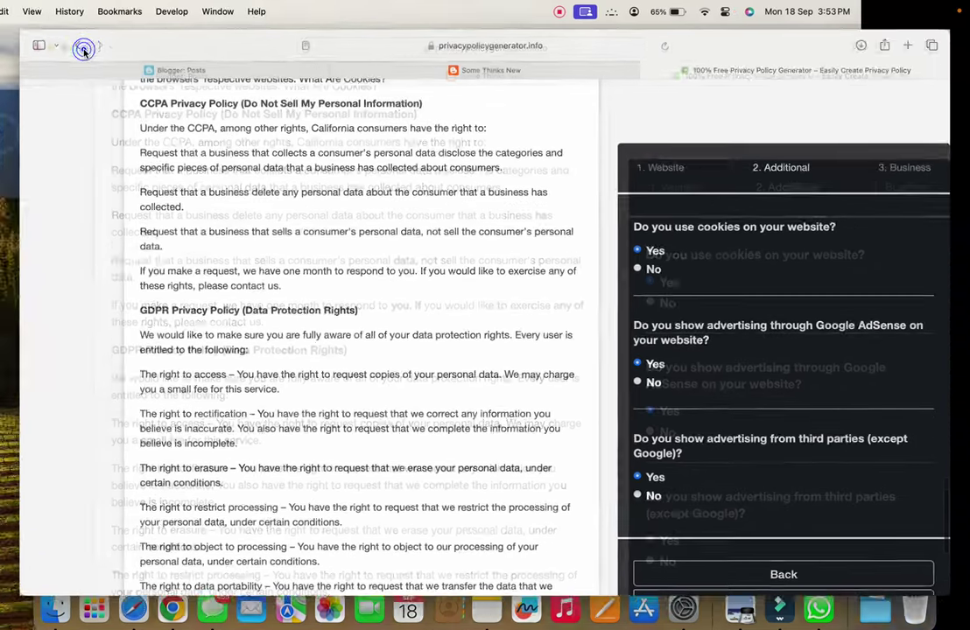
scroll(836, 544, down, 5)
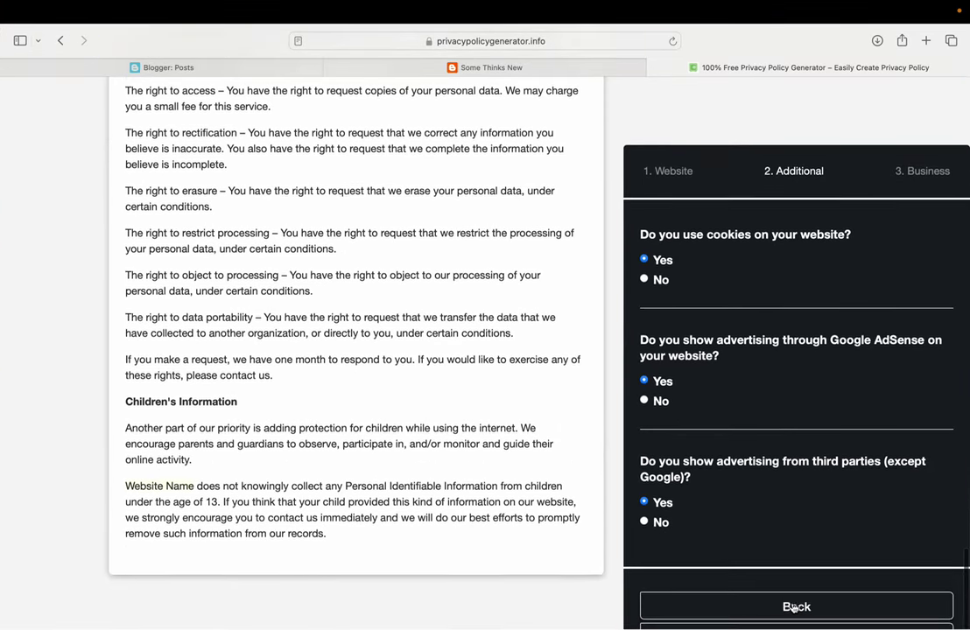
right_click(785, 519)
click(756, 511)
click(711, 628)
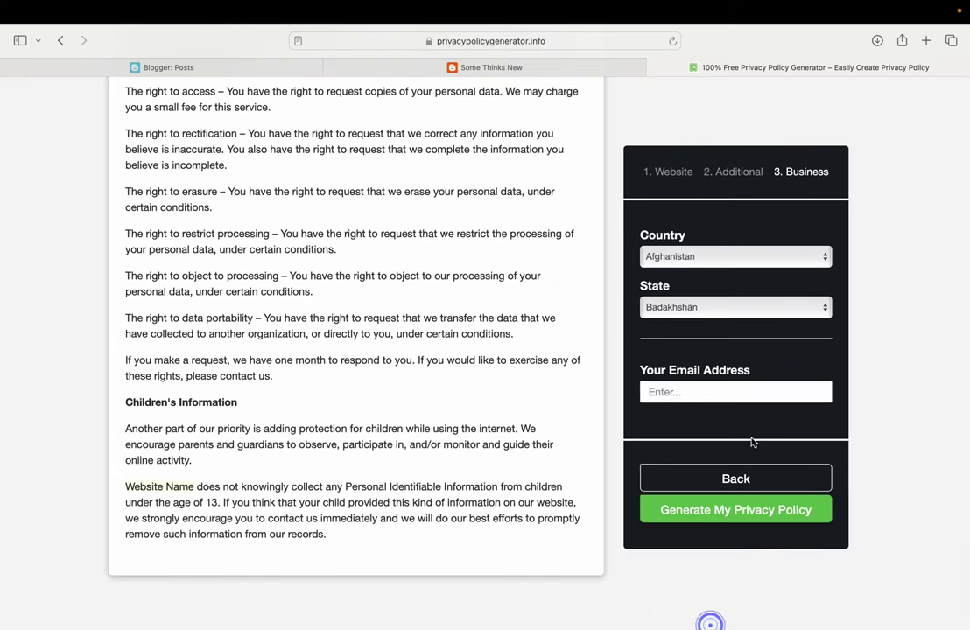
Set India as the country, enter an email address, and generate the privacy policy
click(681, 257)
text(in)
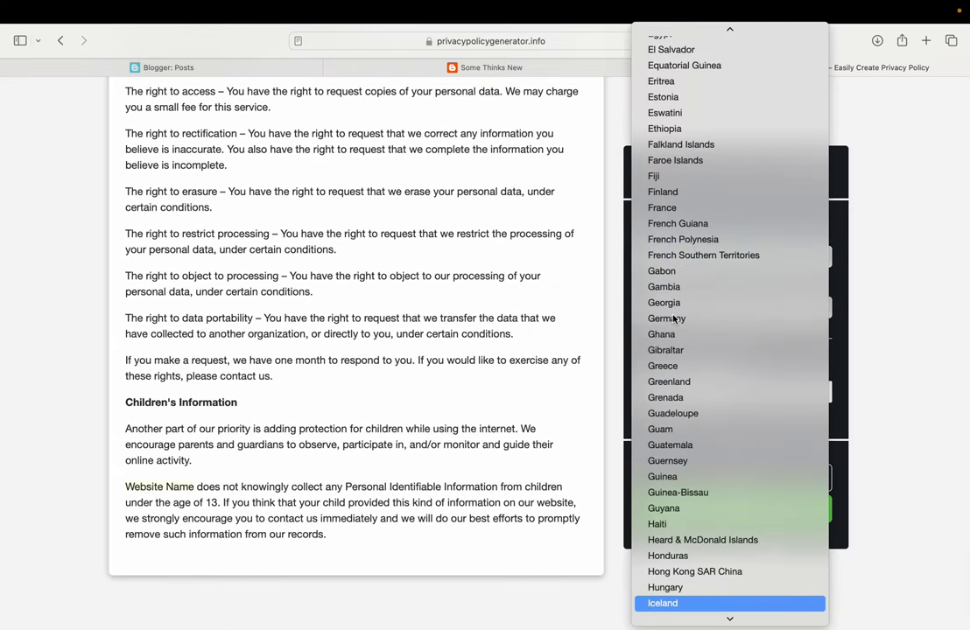
key(Return)
click(679, 394)
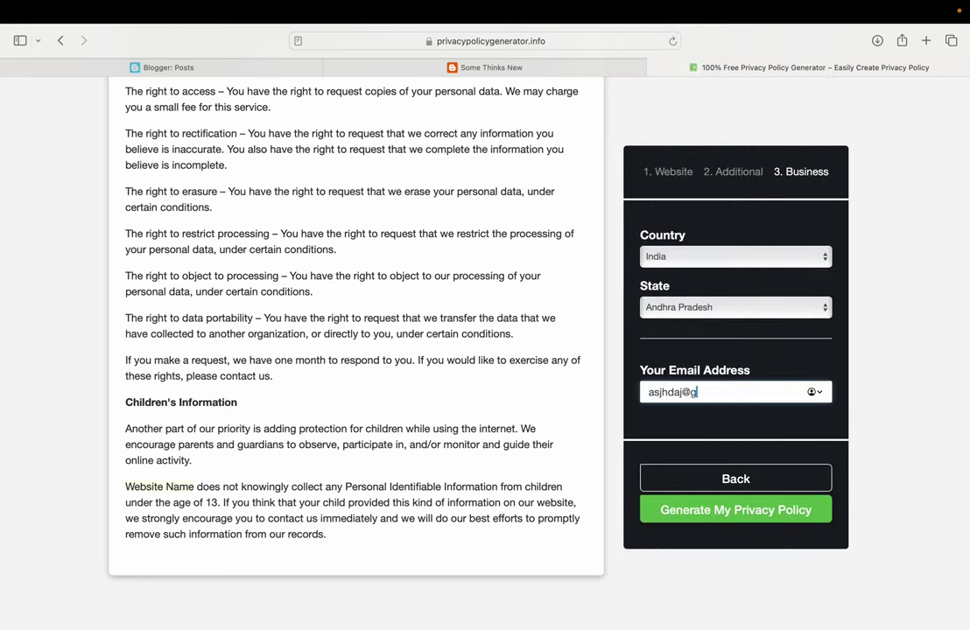
click(689, 509)
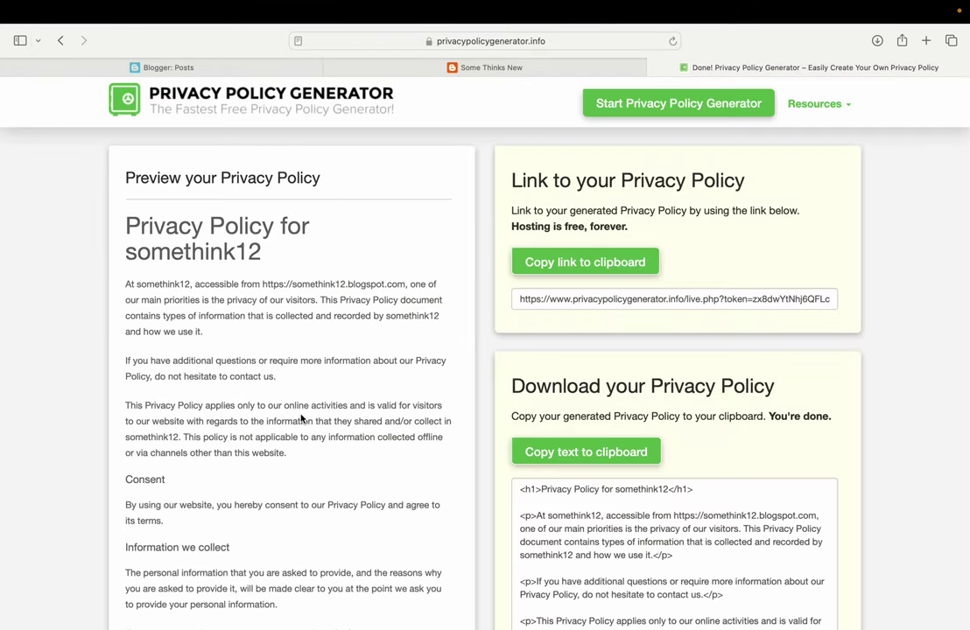
Copy the generated privacy policy HTML and open the Some Thinks New blog's Pages list
scroll(301, 420, down, 15)
scroll(248, 495, down, 15)
drag(219, 538, 116, 290)
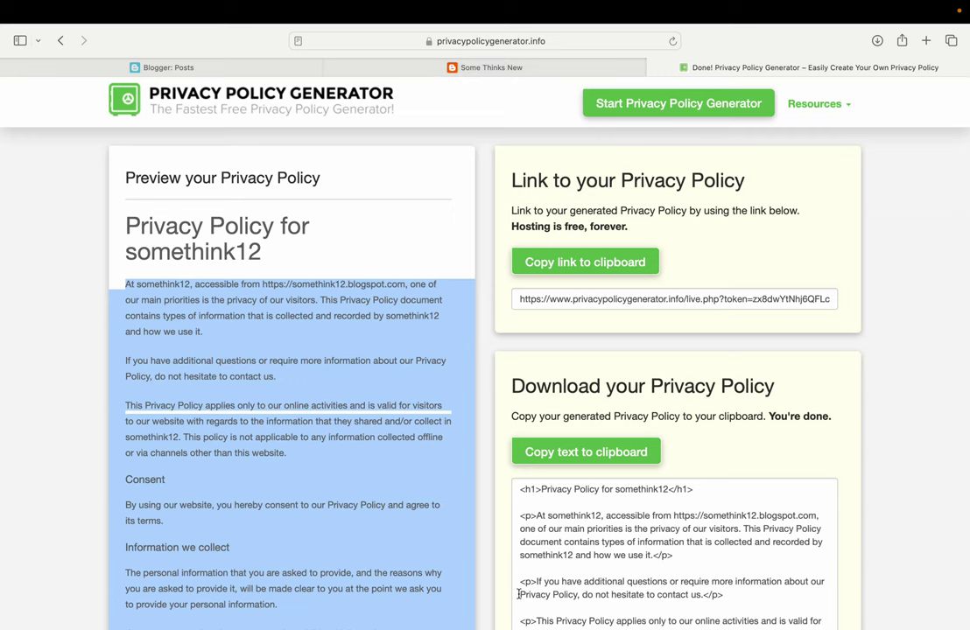
scroll(518, 570, down, 2)
click(583, 462)
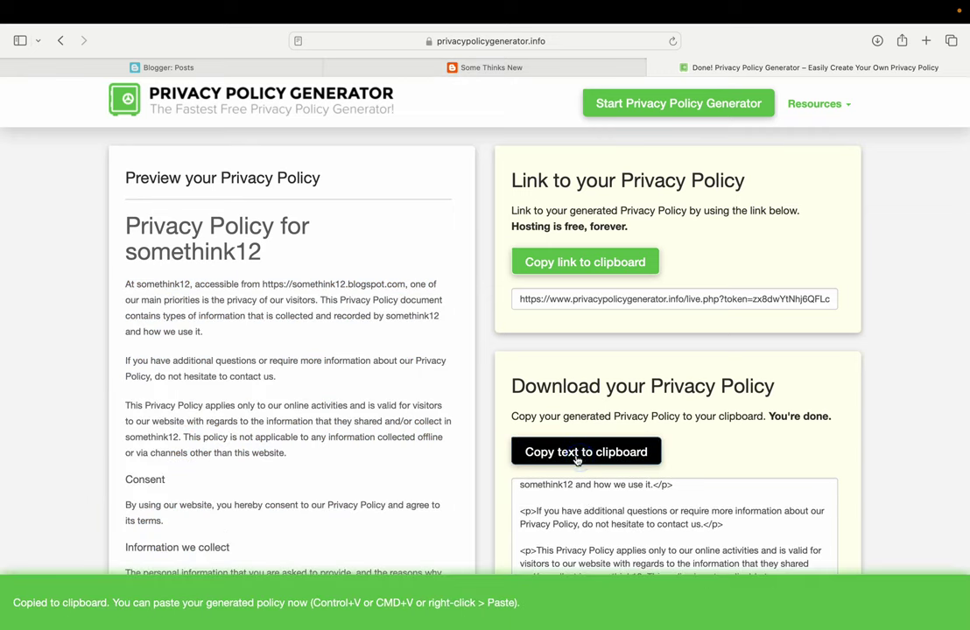
click(299, 74)
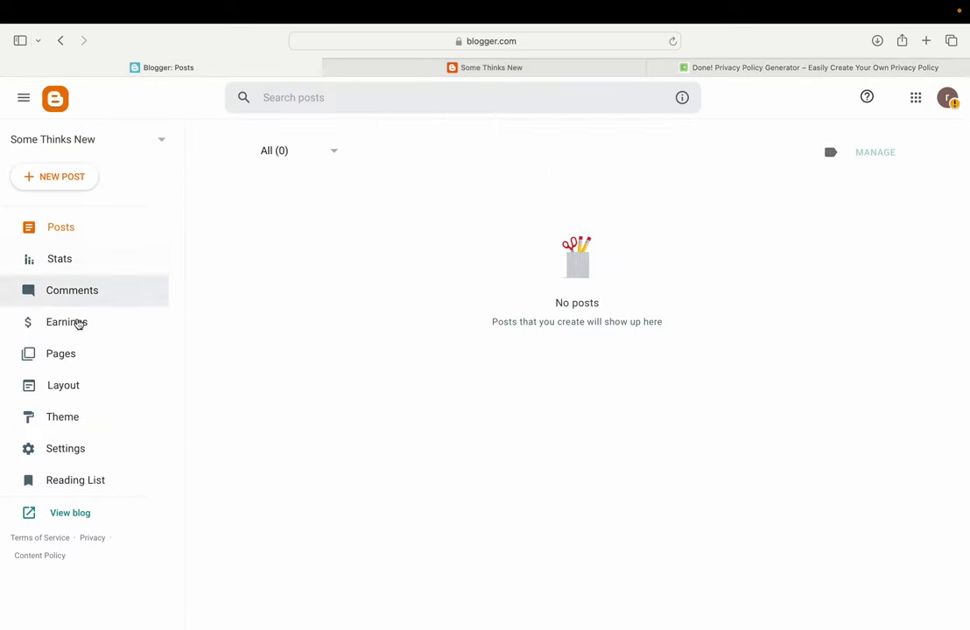
click(66, 351)
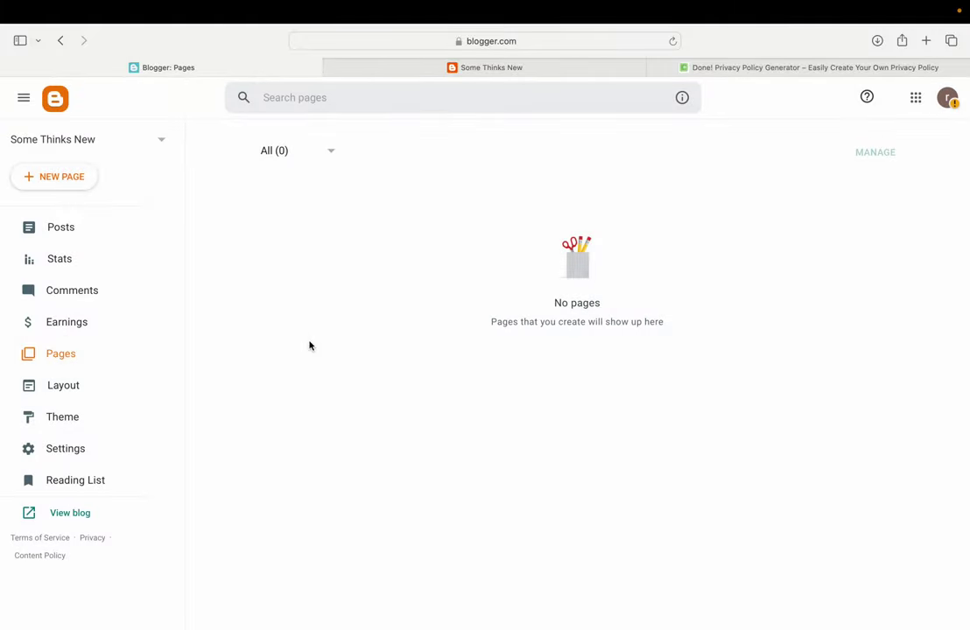
Create a new page and paste the privacy policy HTML over the placeholder in HTML view
click(68, 178)
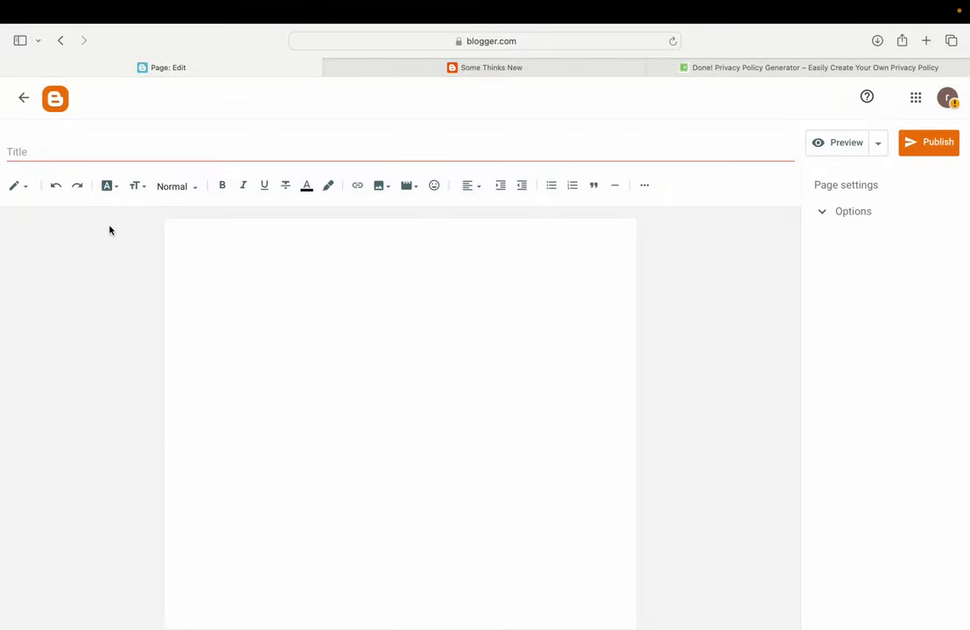
click(17, 186)
click(26, 161)
click(228, 310)
key(super+a)
key(super+v)
Back in compose view, title the page 'Privacy Policy' and publish it
click(19, 186)
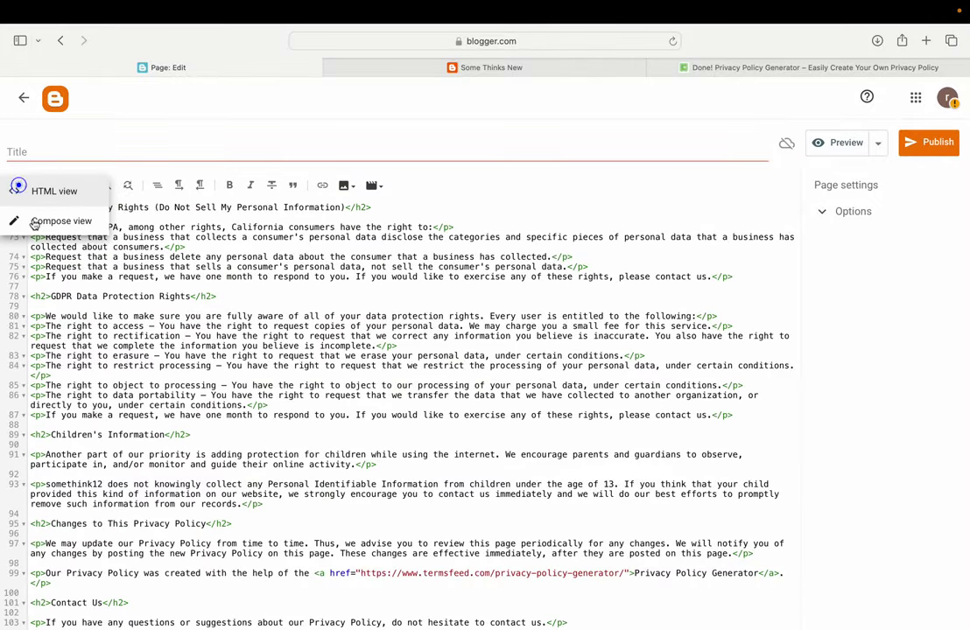
click(32, 216)
scroll(302, 433, down, 15)
scroll(306, 440, up, 15)
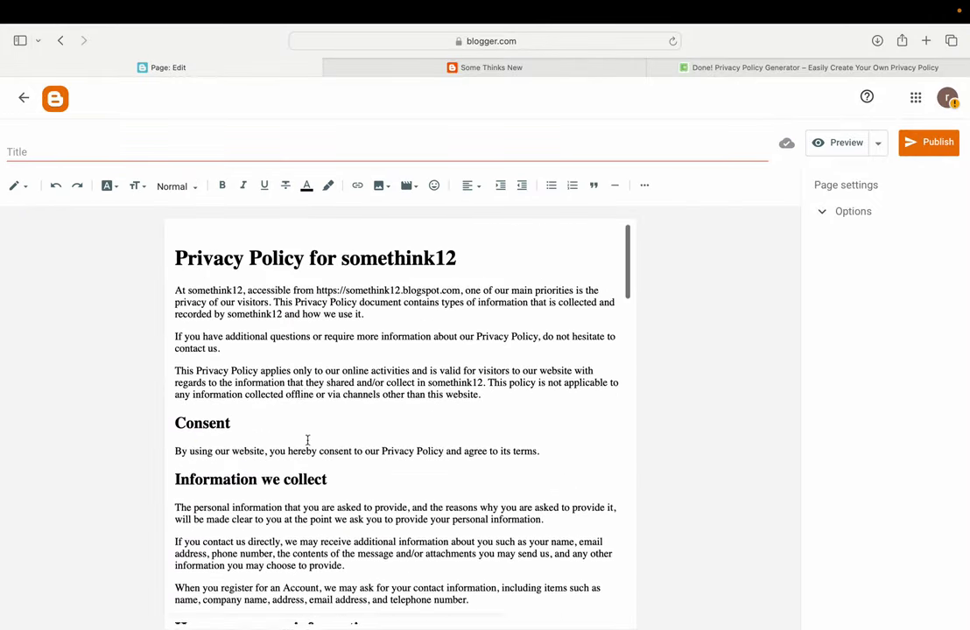
drag(306, 241, 162, 248)
key(super+c)
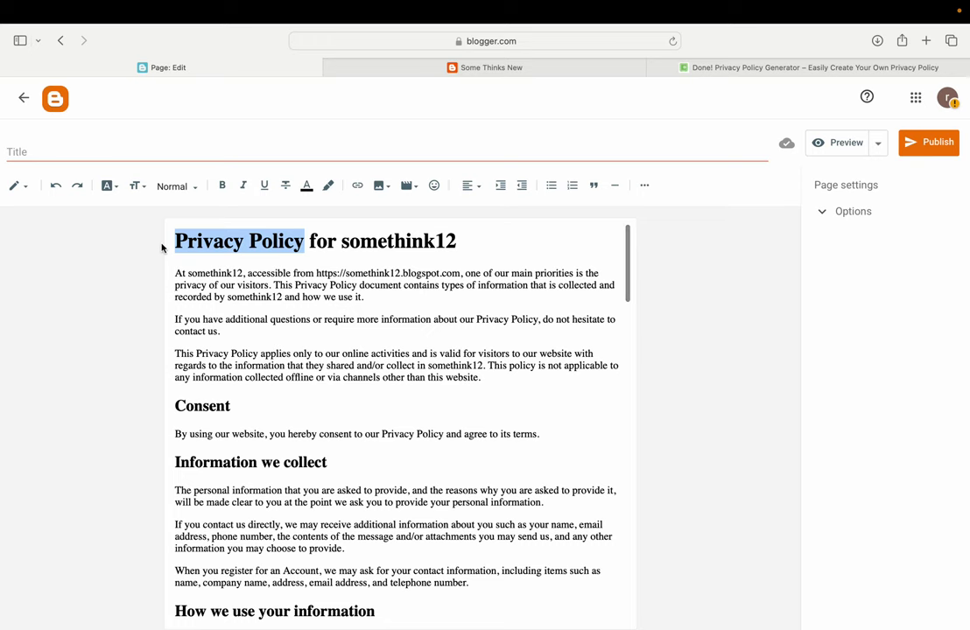
click(113, 142)
key(super+v)
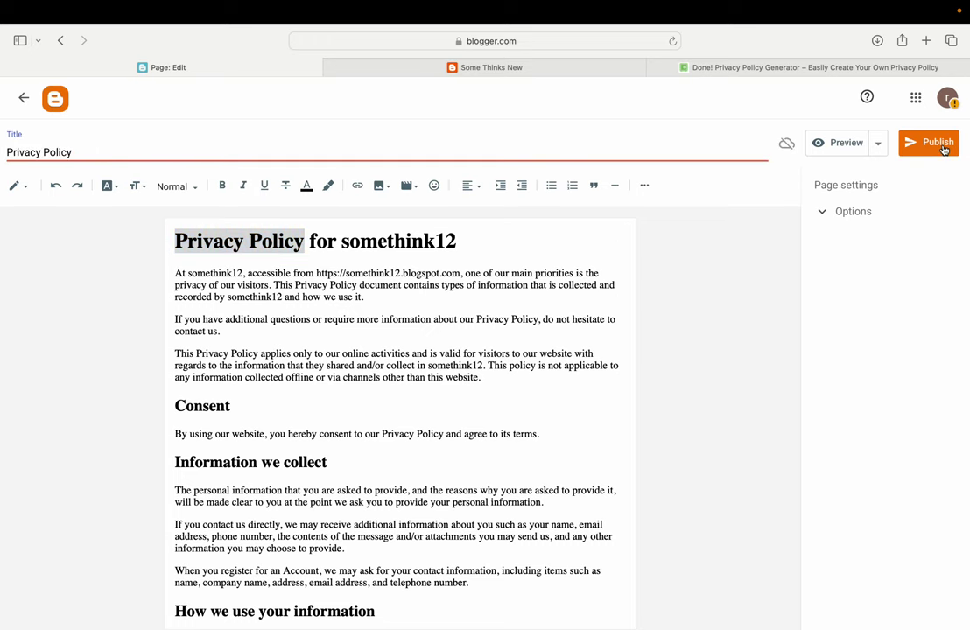
click(936, 145)
click(538, 380)
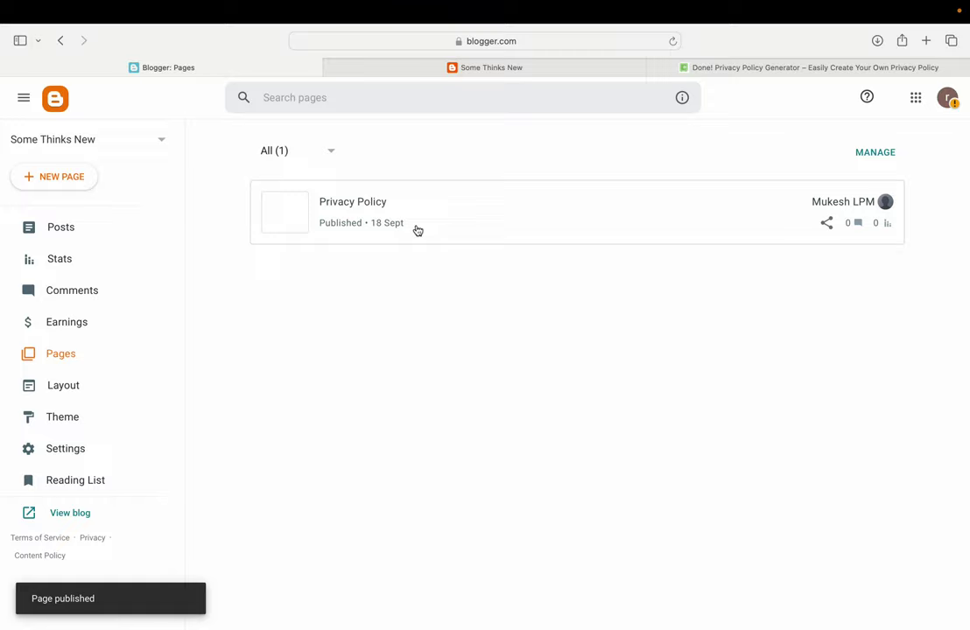
Copy the Privacy Policy page's link and open the blog's Layout editor
mouse_move(860, 231)
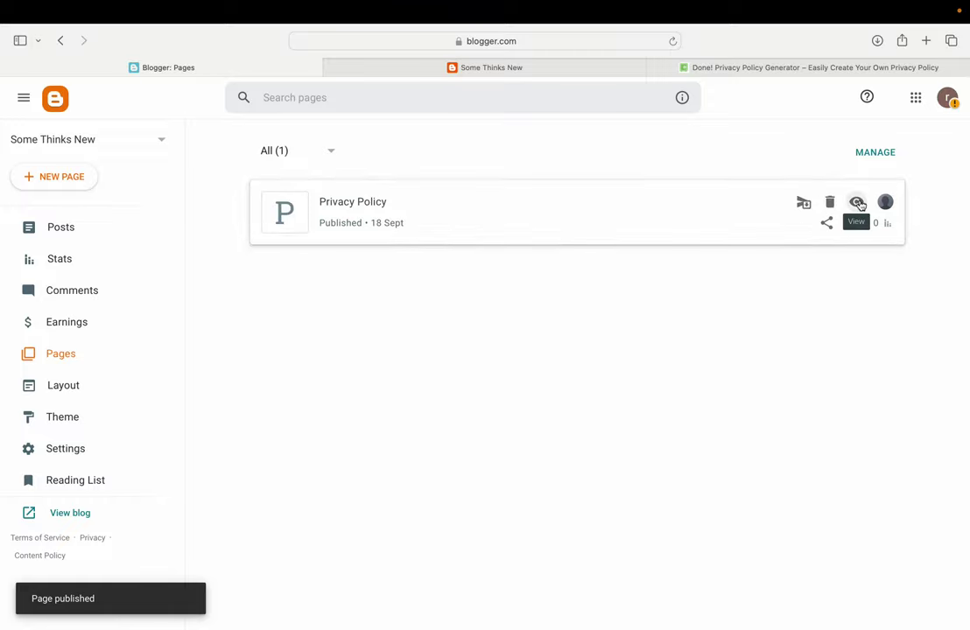
right_click(859, 205)
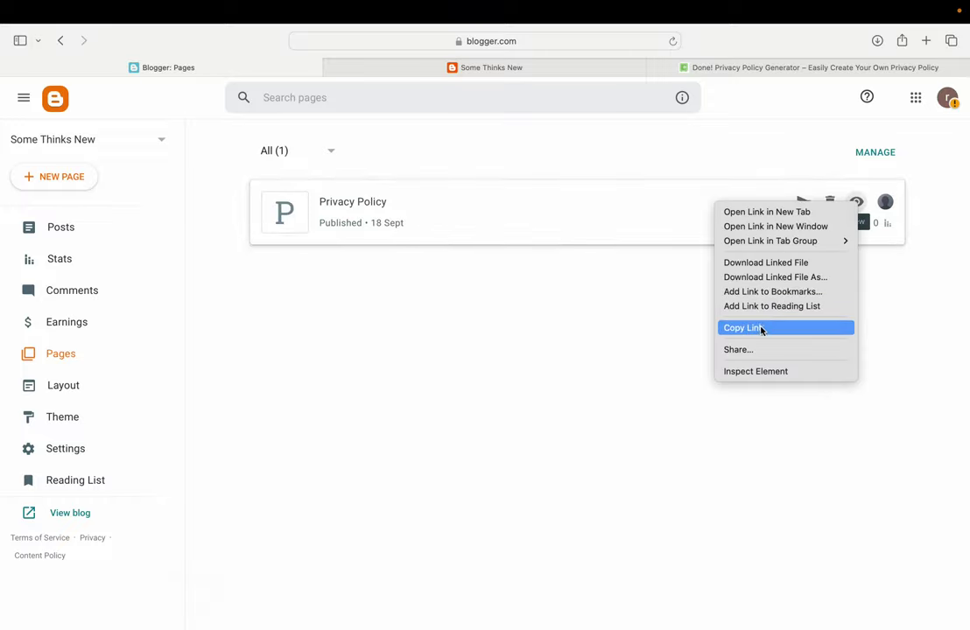
click(757, 330)
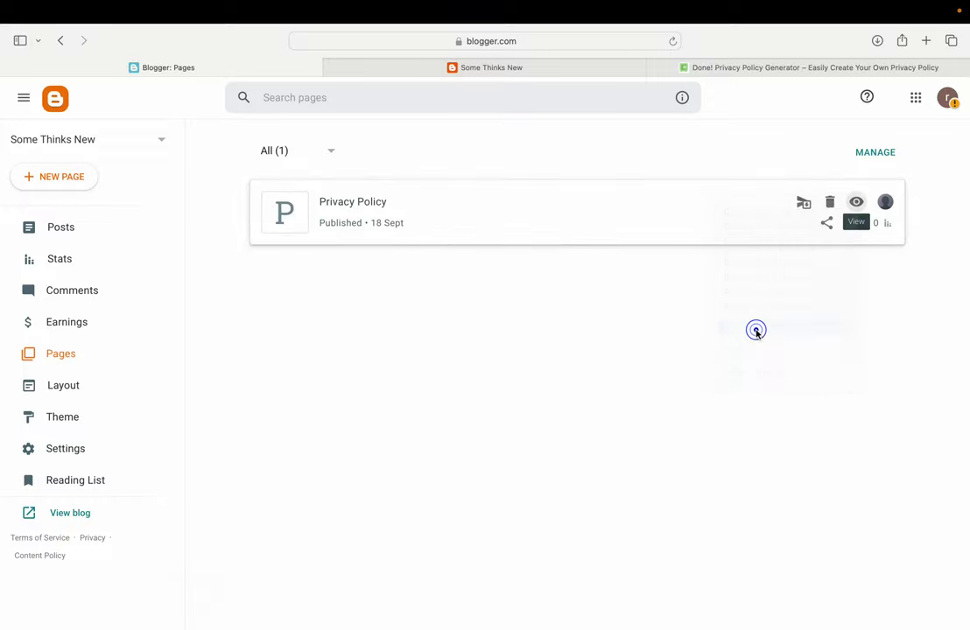
click(74, 385)
click(472, 68)
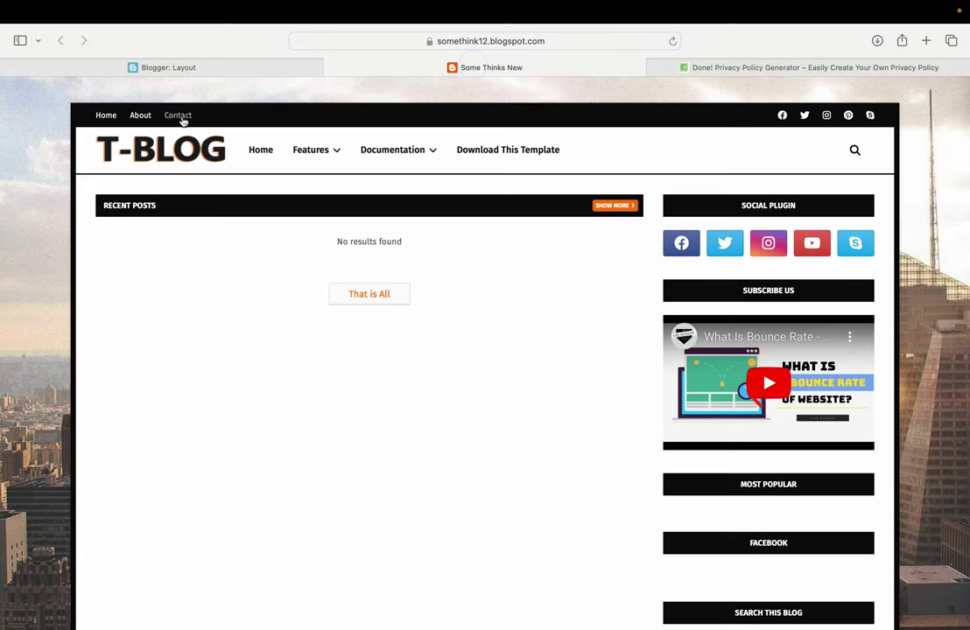
click(196, 68)
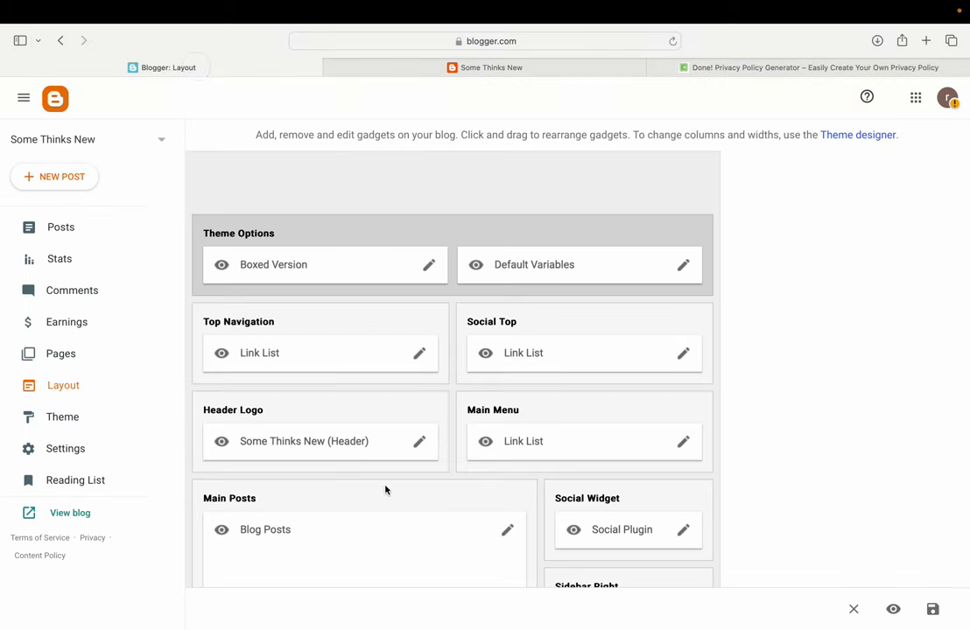
Add a new item to the Top Navigation link list with the Privacy Policy page URL
scroll(388, 489, down, 4)
scroll(403, 429, up, 4)
click(420, 357)
scroll(458, 374, down, 3)
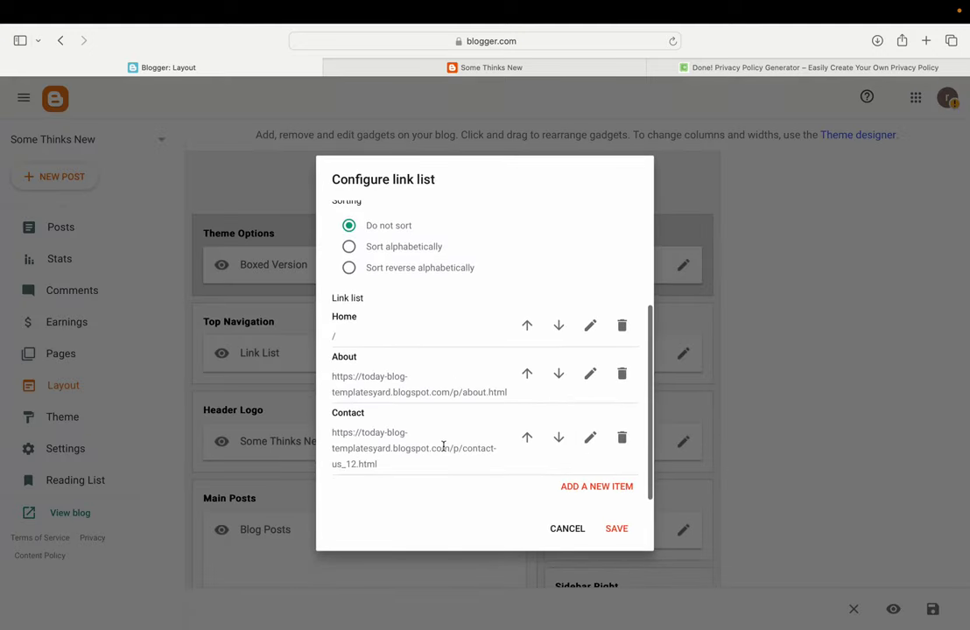
click(603, 488)
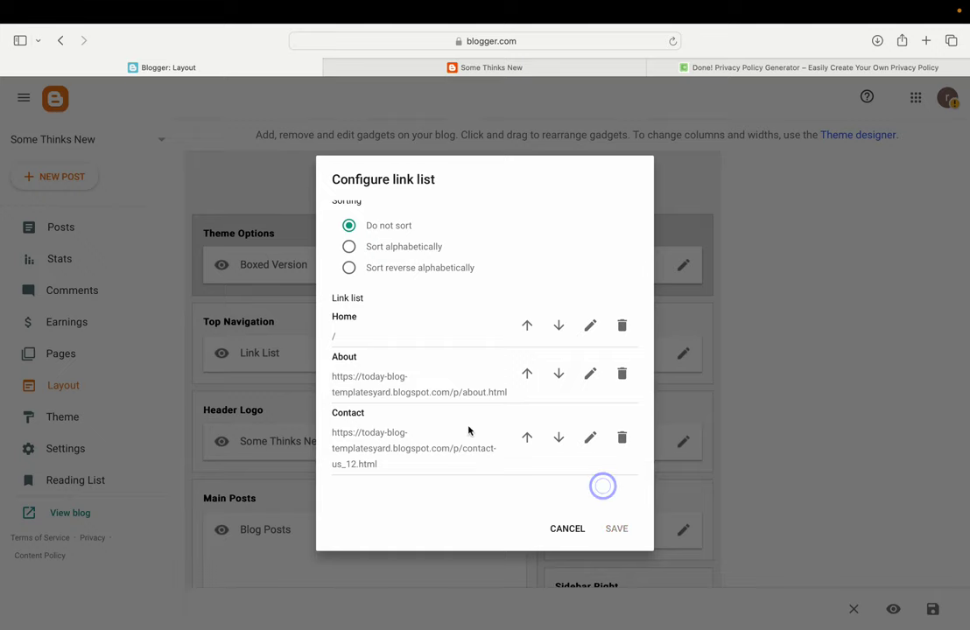
triple_click(379, 325)
key(ctrl+v)
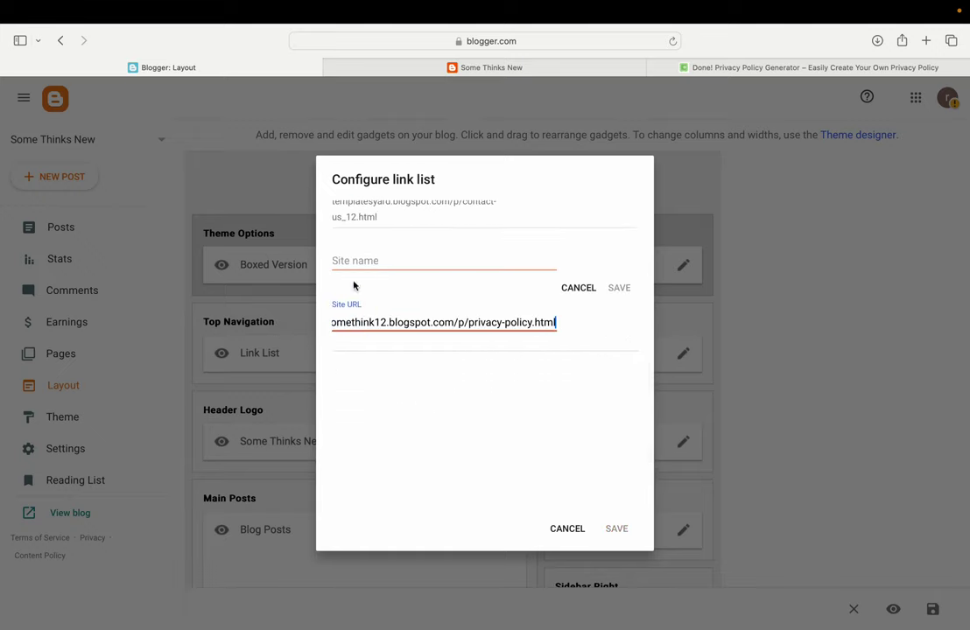
Name the link 'Privacy policy', then save the item and the navigation gadget
click(378, 257)
text(Pri)
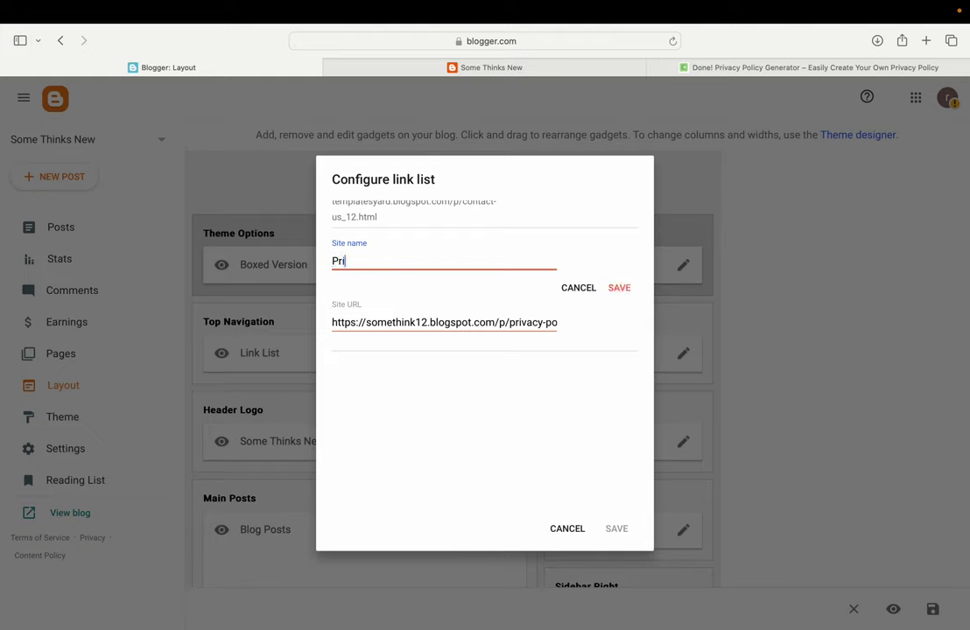
text(vacy Polce)
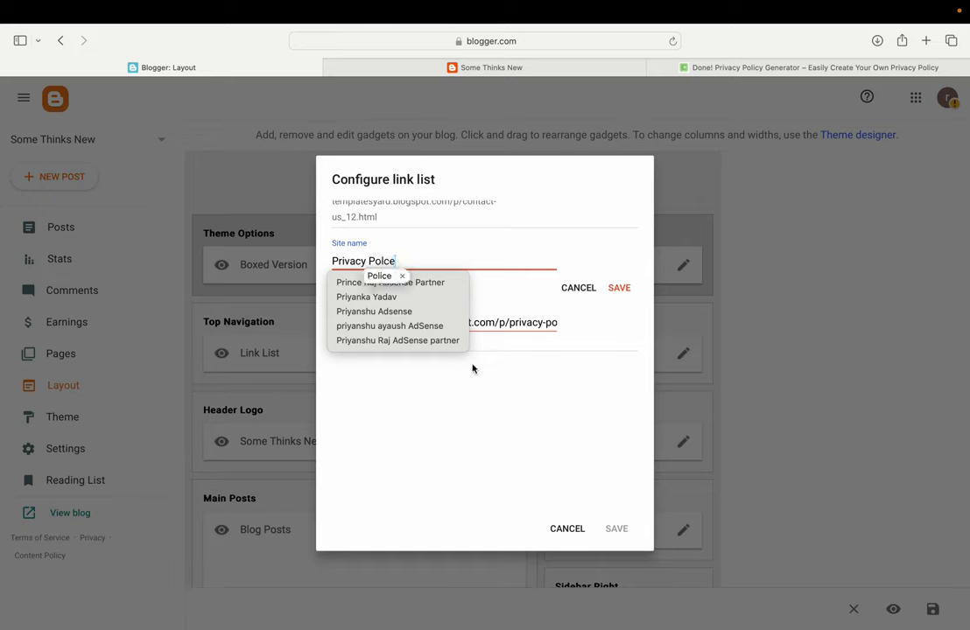
click(380, 277)
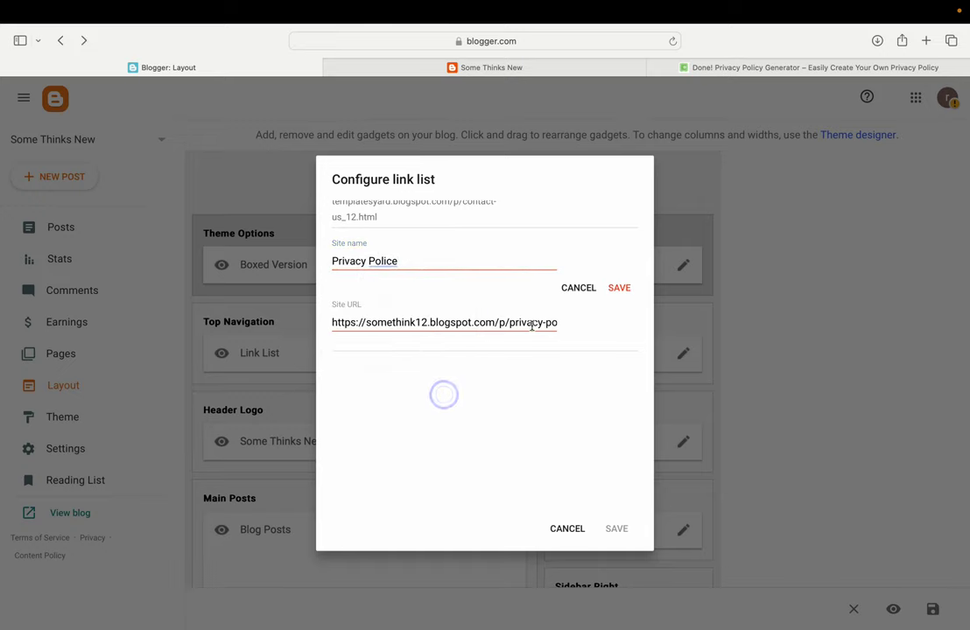
double_click(380, 260)
text(policy)
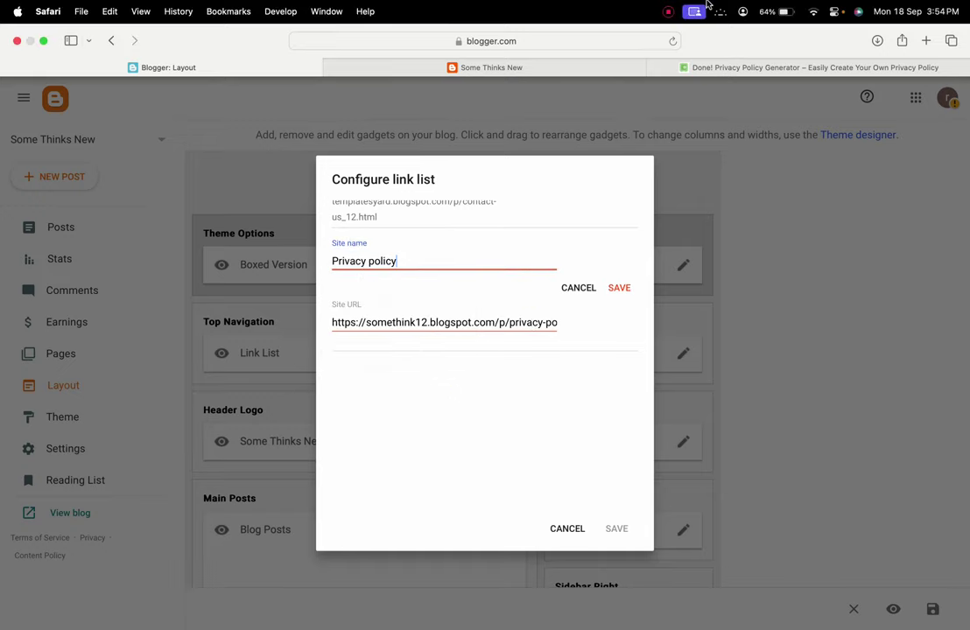
click(617, 289)
click(615, 526)
click(499, 70)
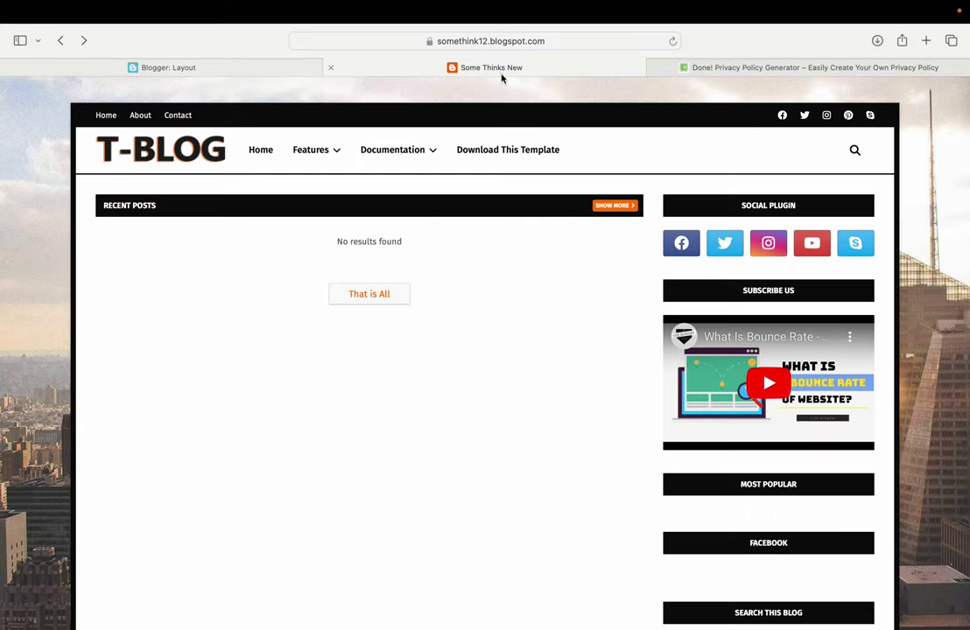
Reload the live blog and confirm its Privacy policy link opens the policy page, then view Blogger's Posts
click(672, 41)
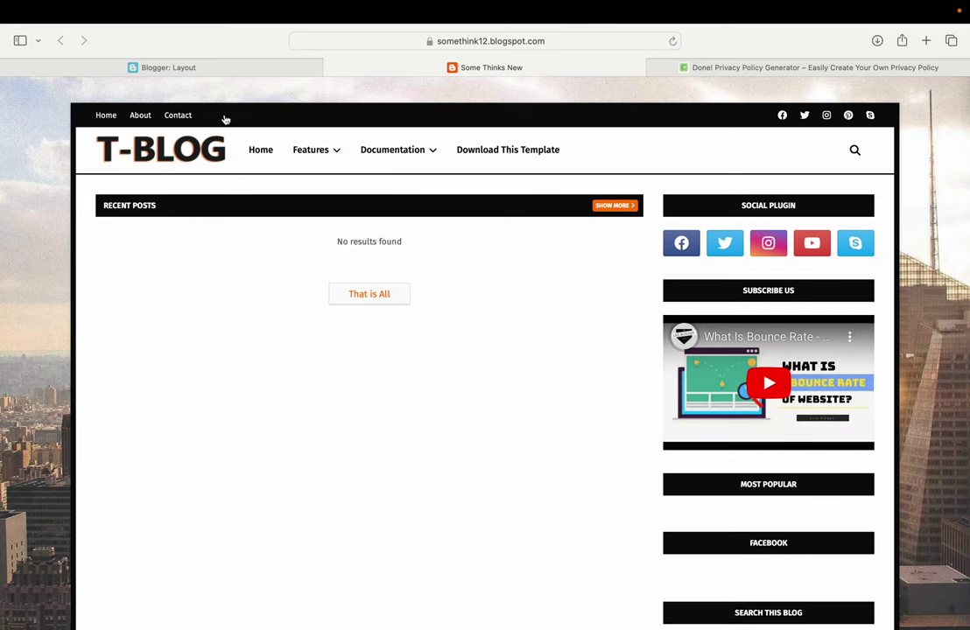
click(225, 116)
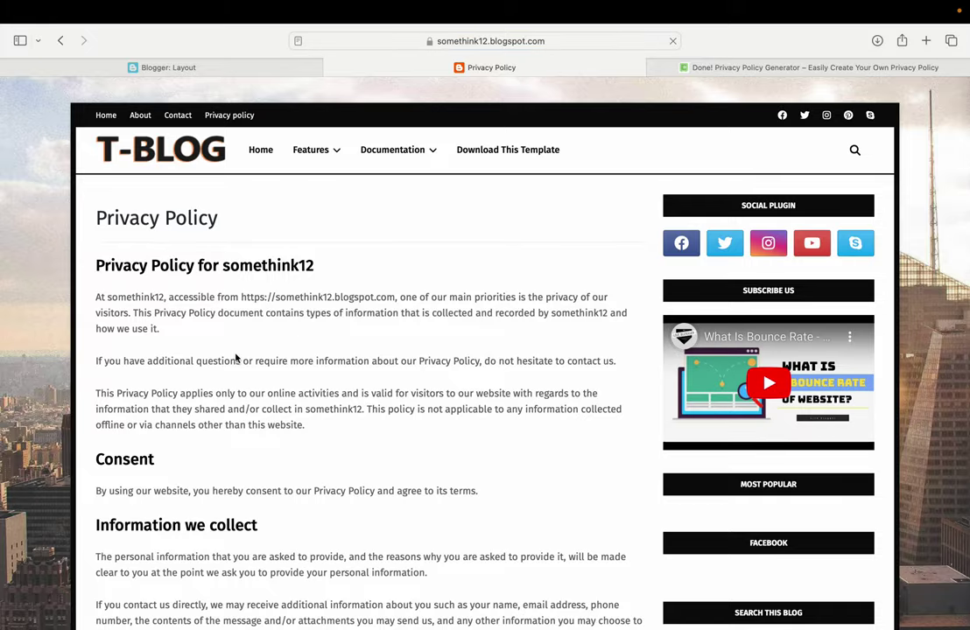
scroll(195, 429, down, 10)
scroll(196, 429, down, 5)
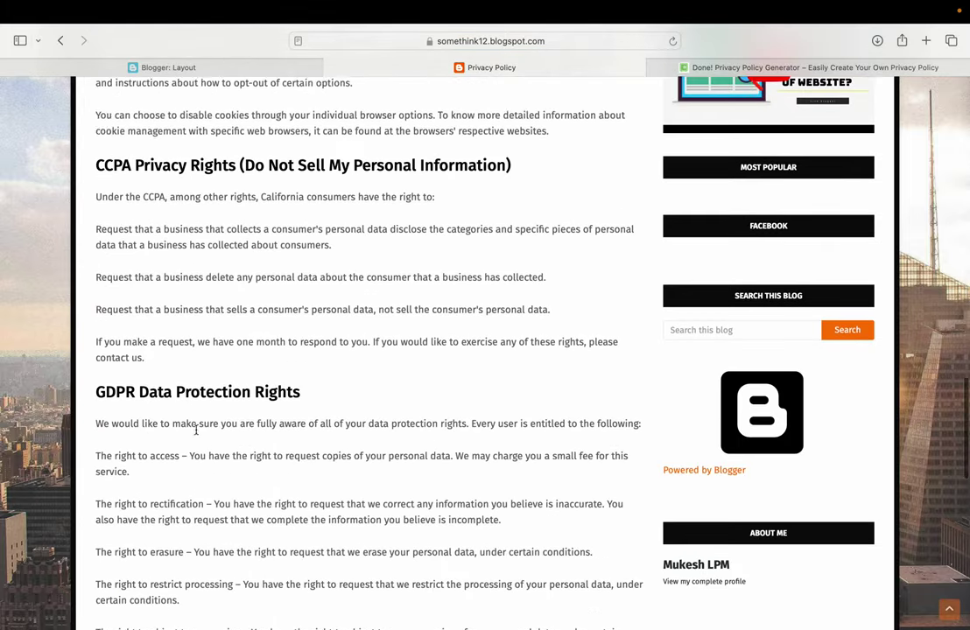
scroll(195, 429, up, 15)
click(260, 151)
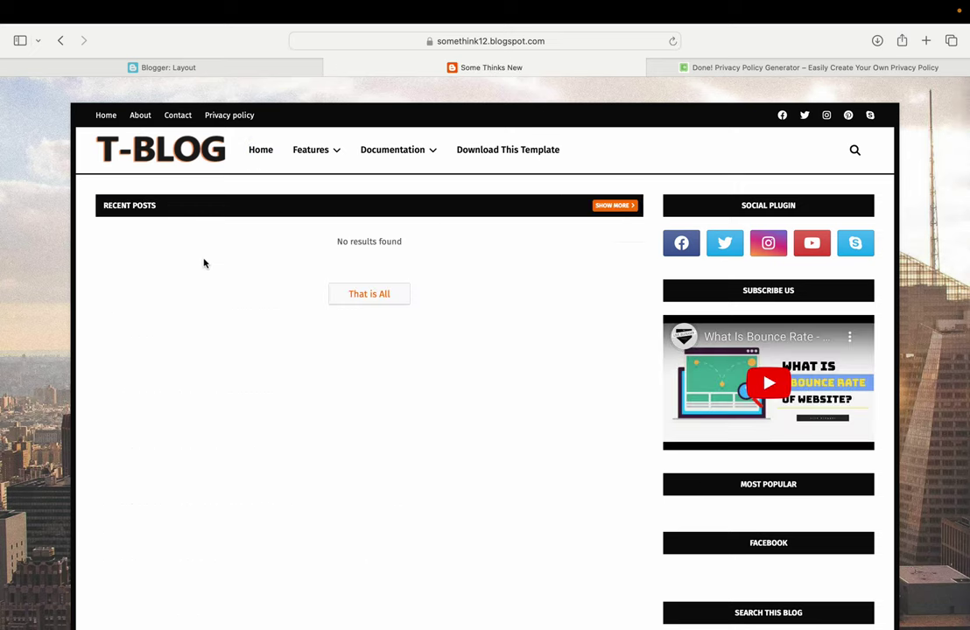
click(257, 69)
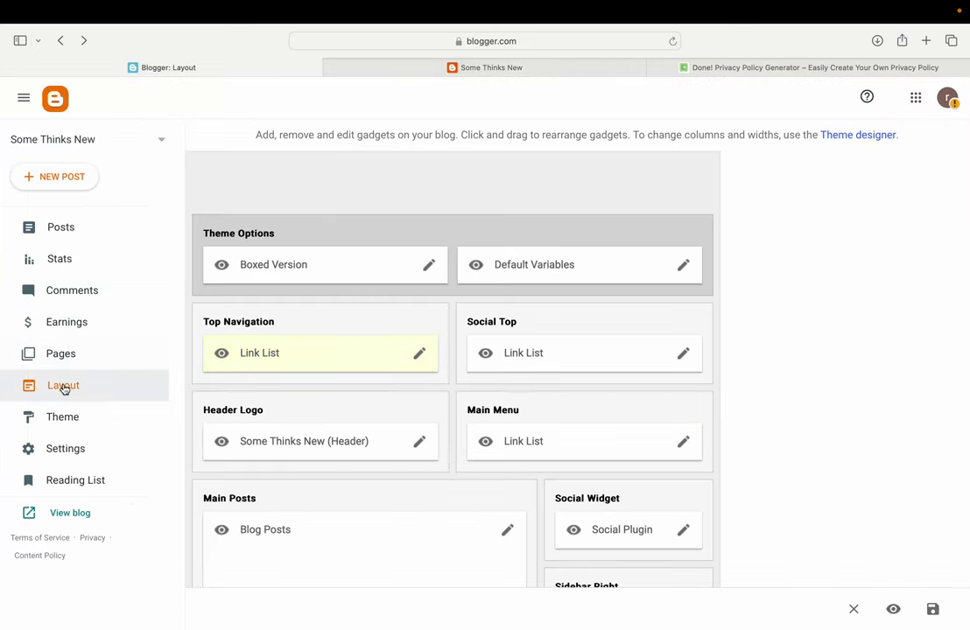
click(79, 232)
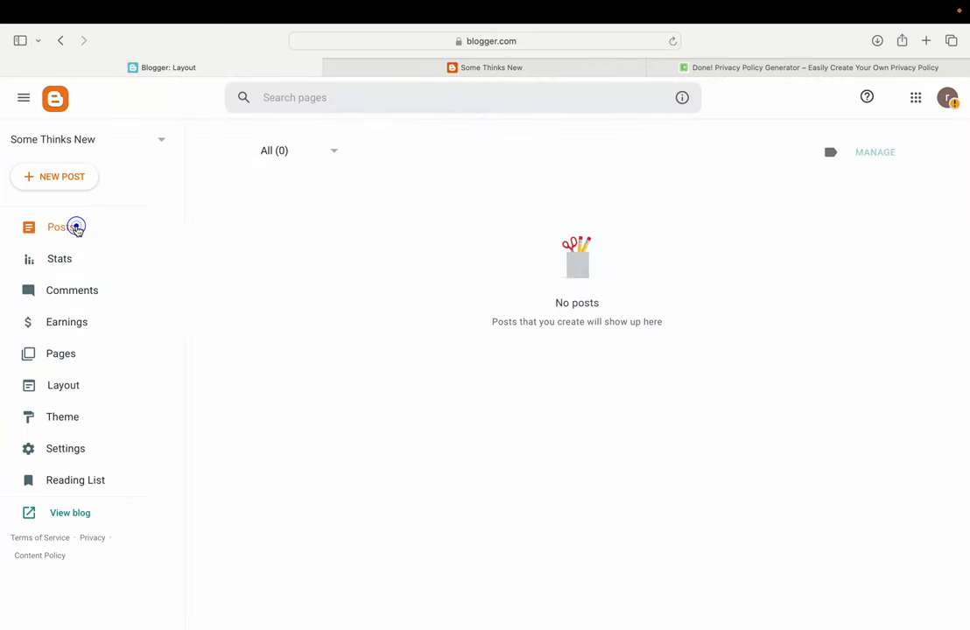
Start a new post titled 'Doge' with 'Hi,' as the body text
click(79, 180)
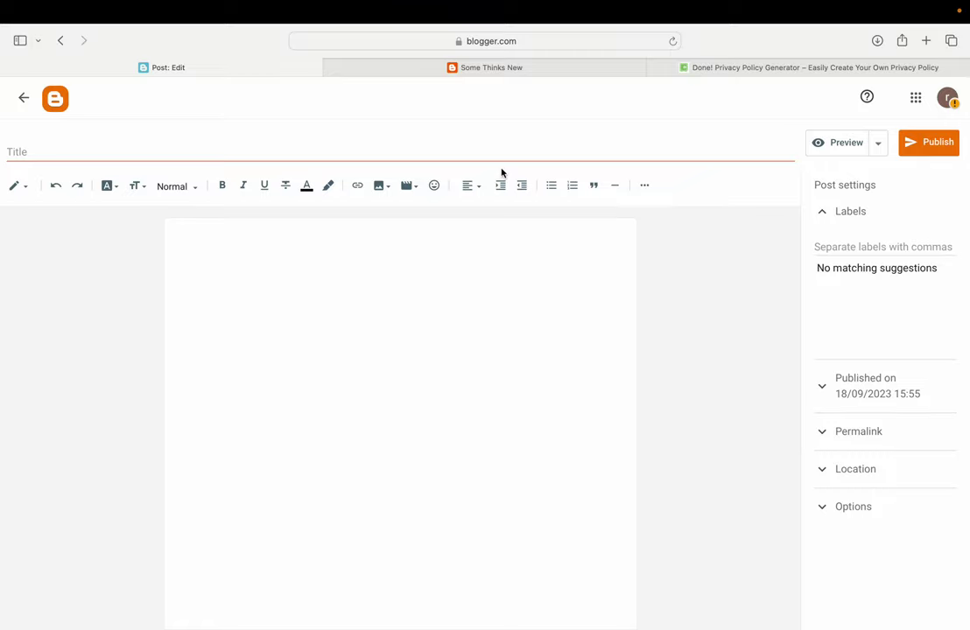
click(401, 151)
text(Doge)
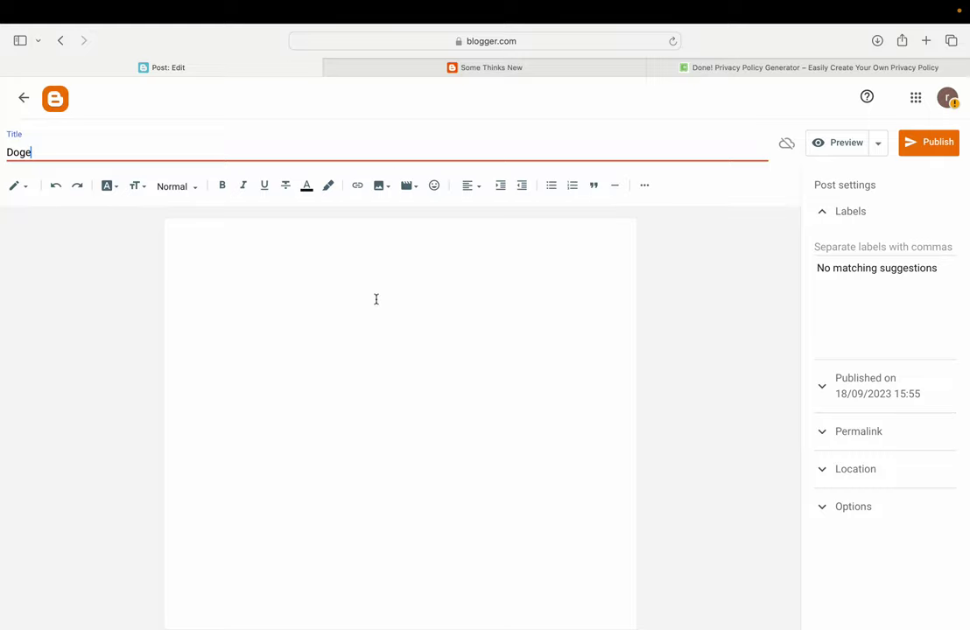
click(338, 307)
text(Hi.)
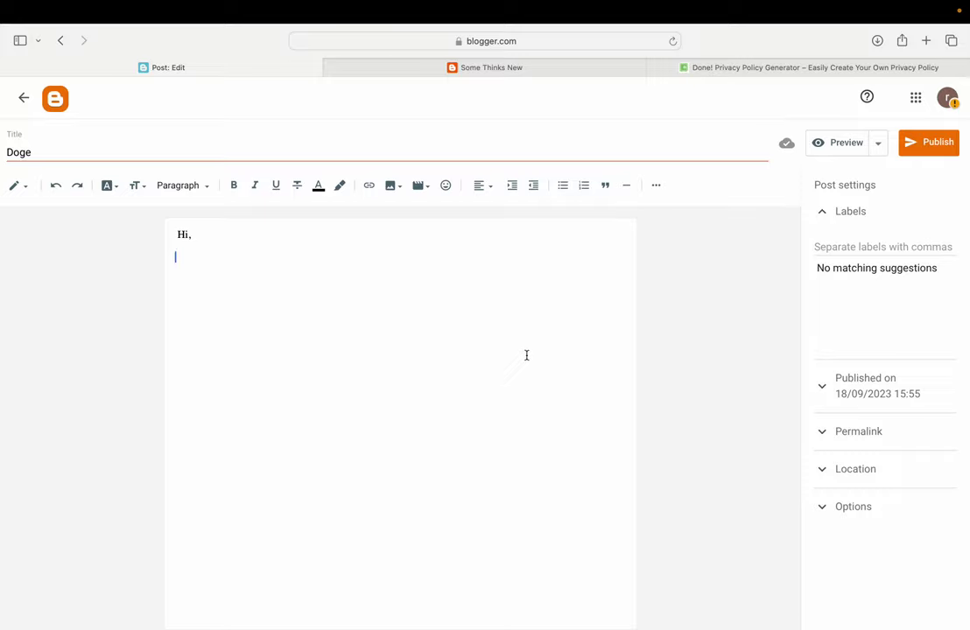
click(389, 194)
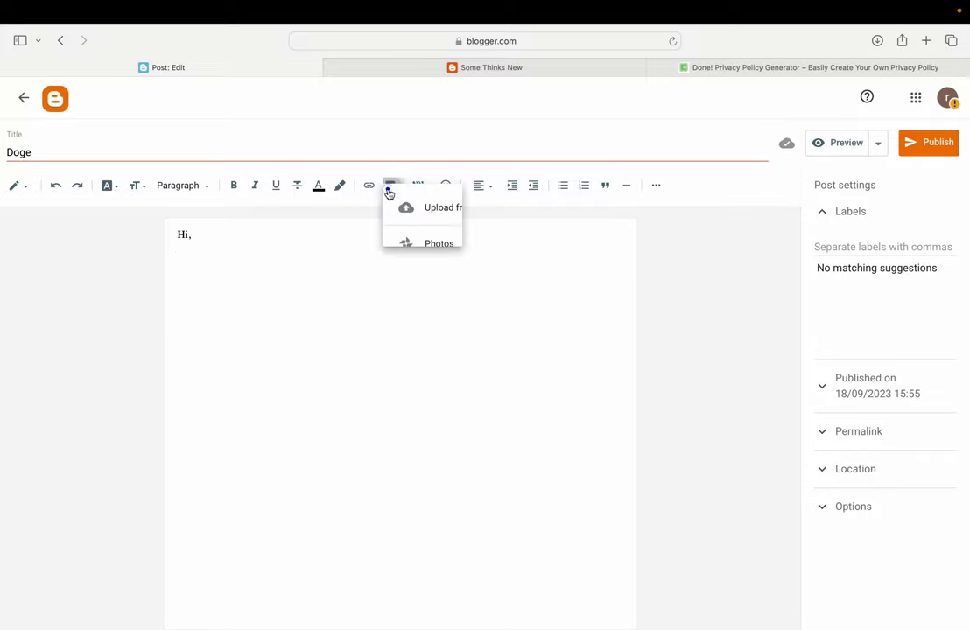
Upload Logo.png from the computer and insert it into the Doge post
click(451, 219)
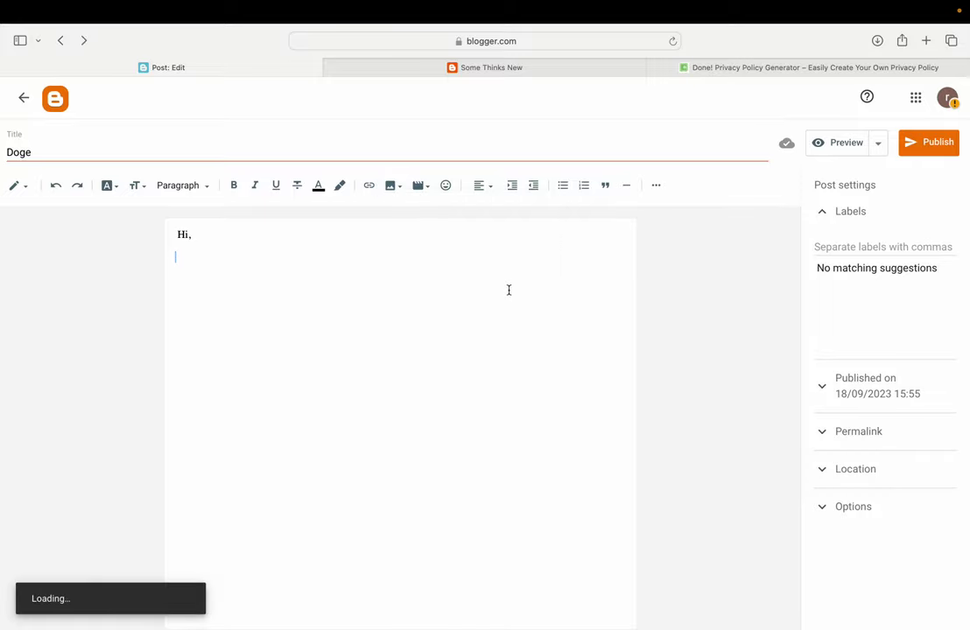
click(189, 229)
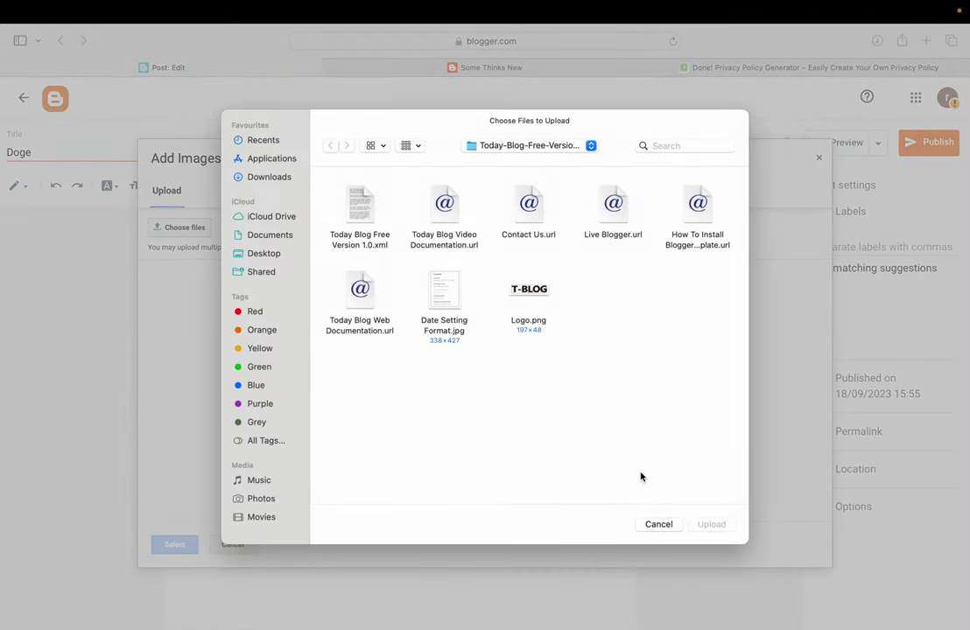
double_click(527, 289)
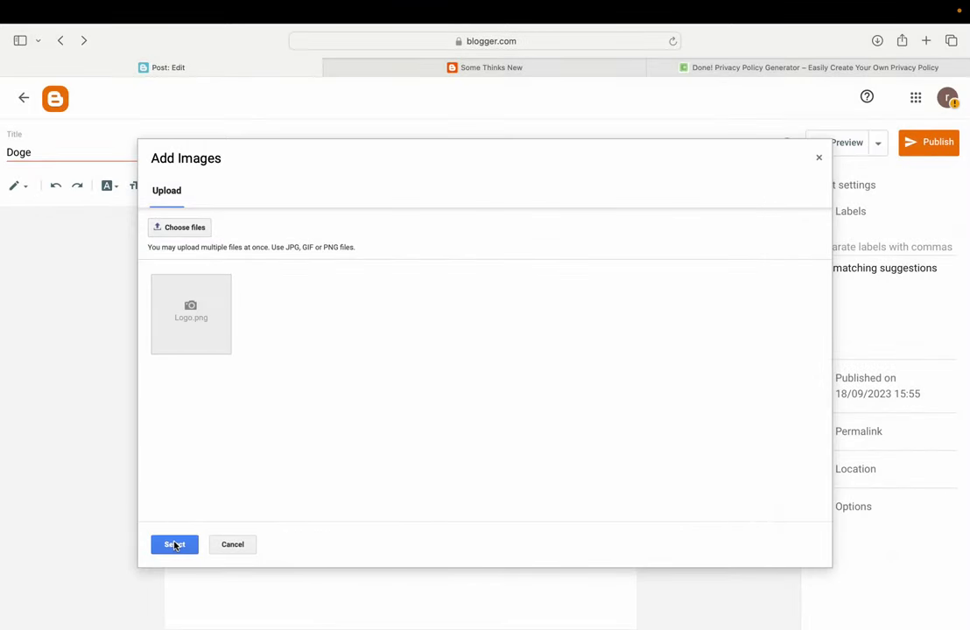
click(174, 543)
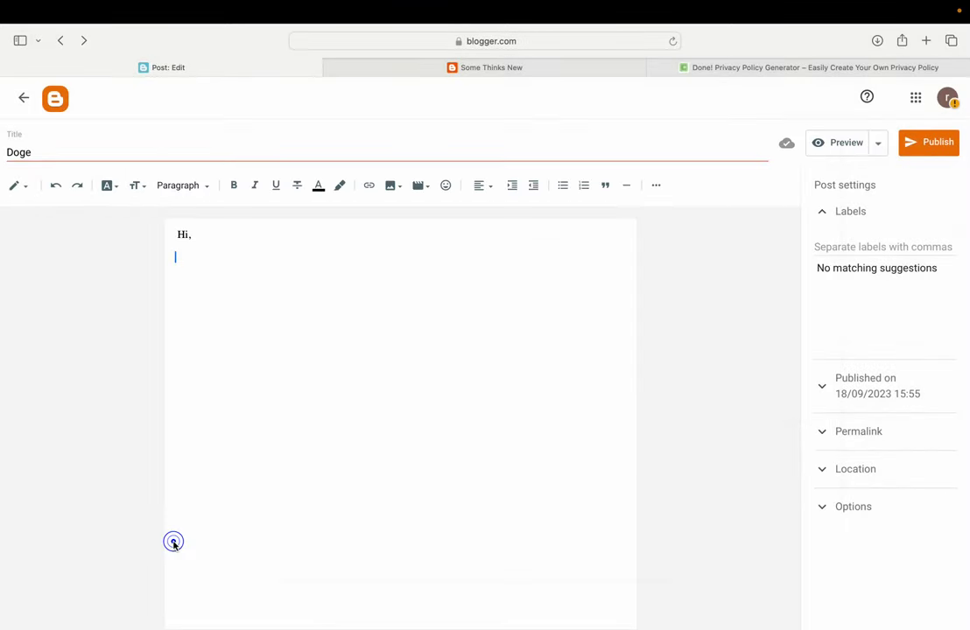
Label the post 'Doge' and publish it
click(858, 250)
text(Doge)
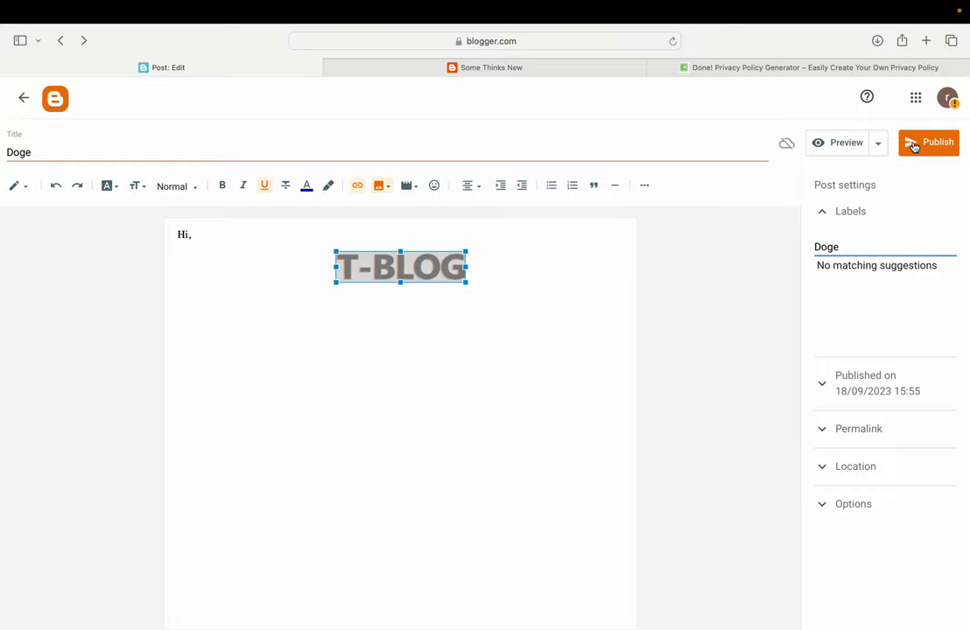
click(913, 145)
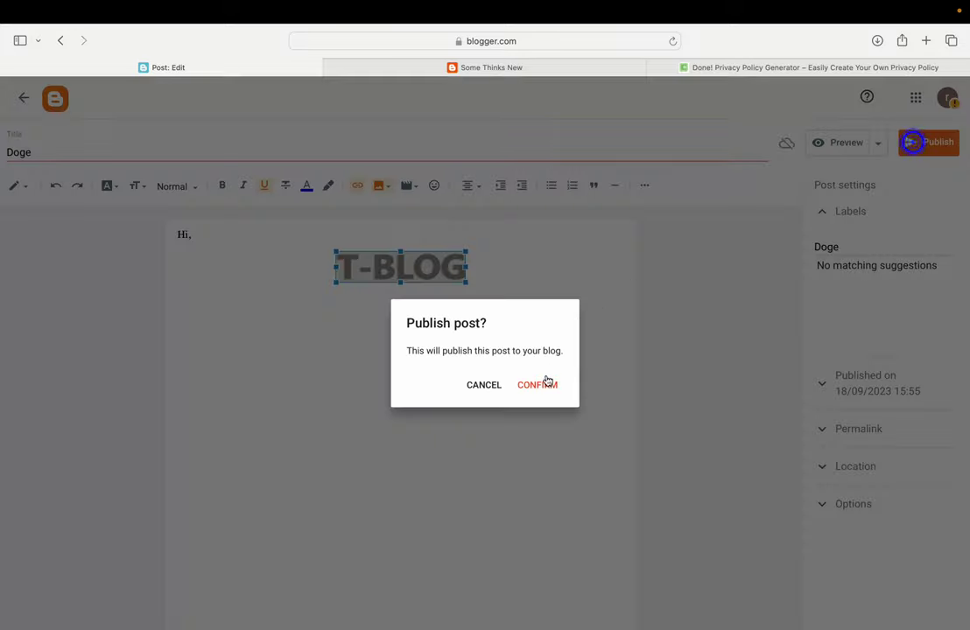
click(545, 387)
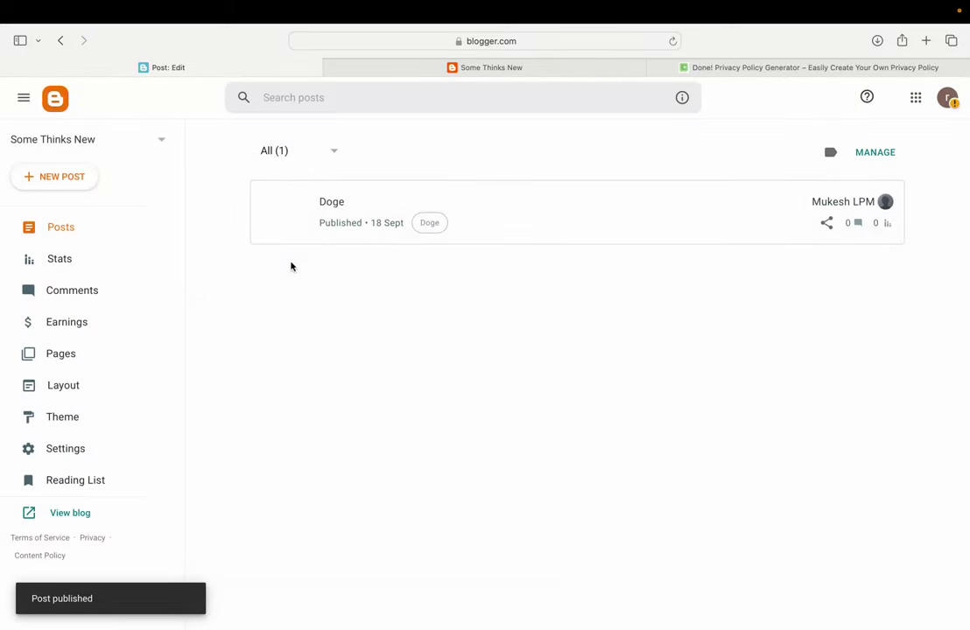
Reload the live blog and view the Doge post, then return to its home page
click(483, 69)
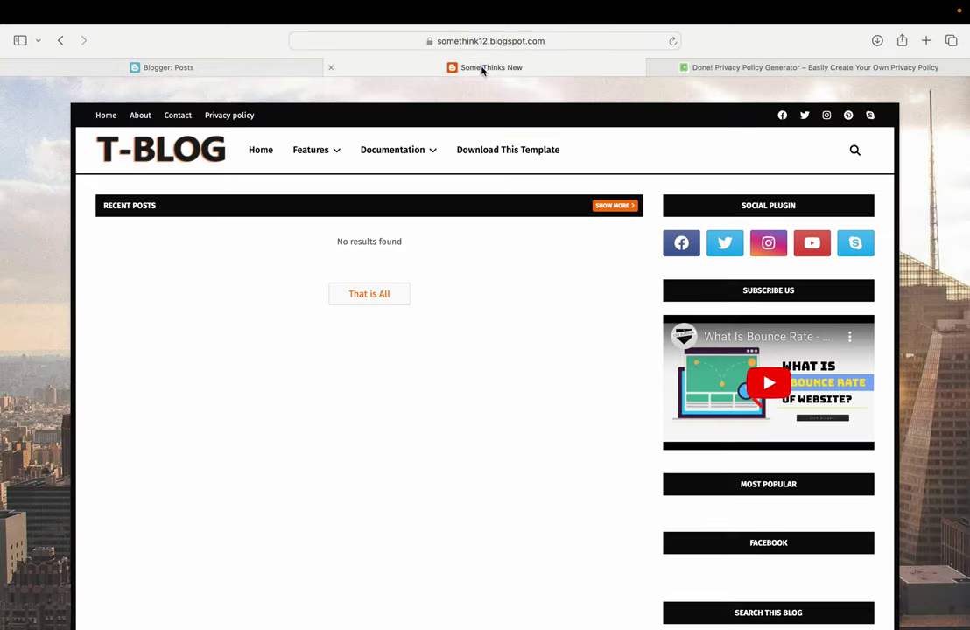
click(672, 41)
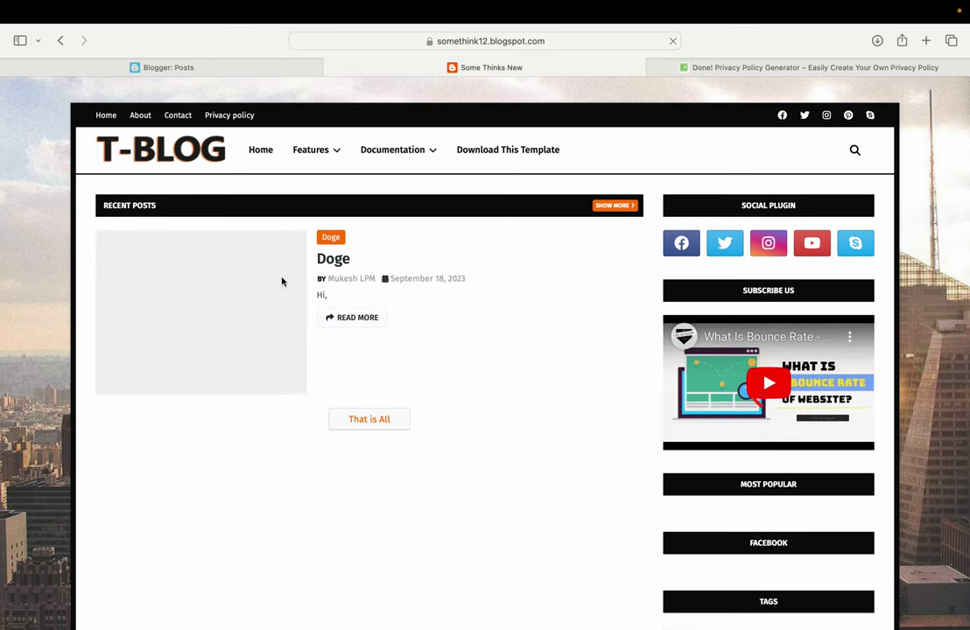
click(331, 258)
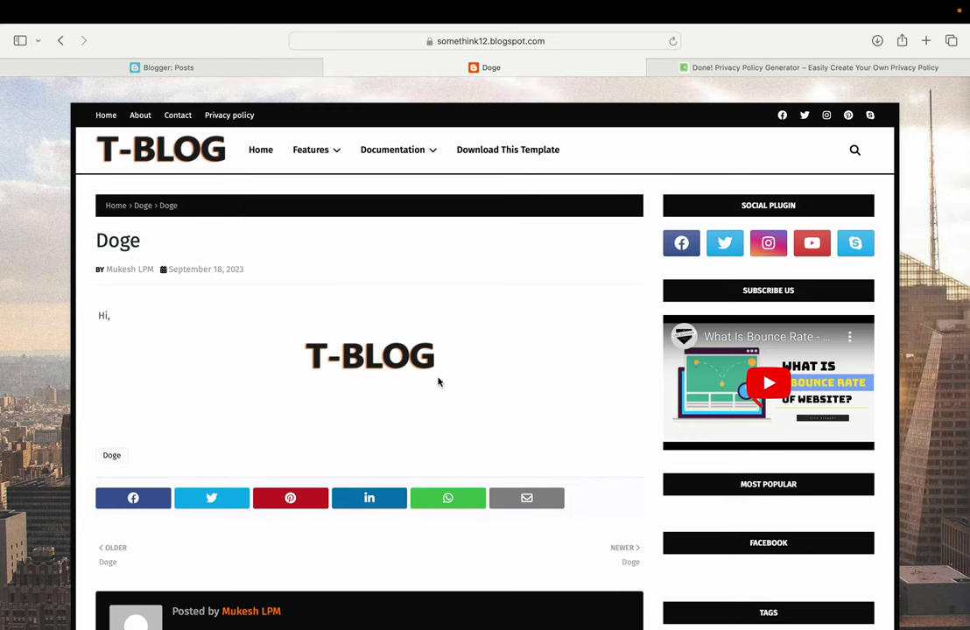
click(140, 138)
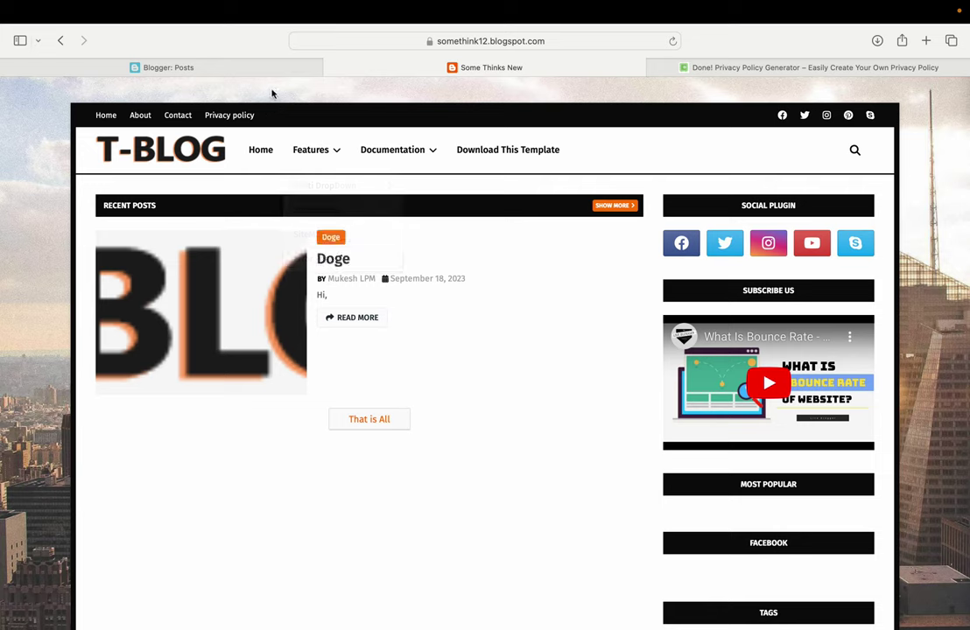
Close the privacy policy generator tab and check the blog's Pages and Posts lists
click(267, 68)
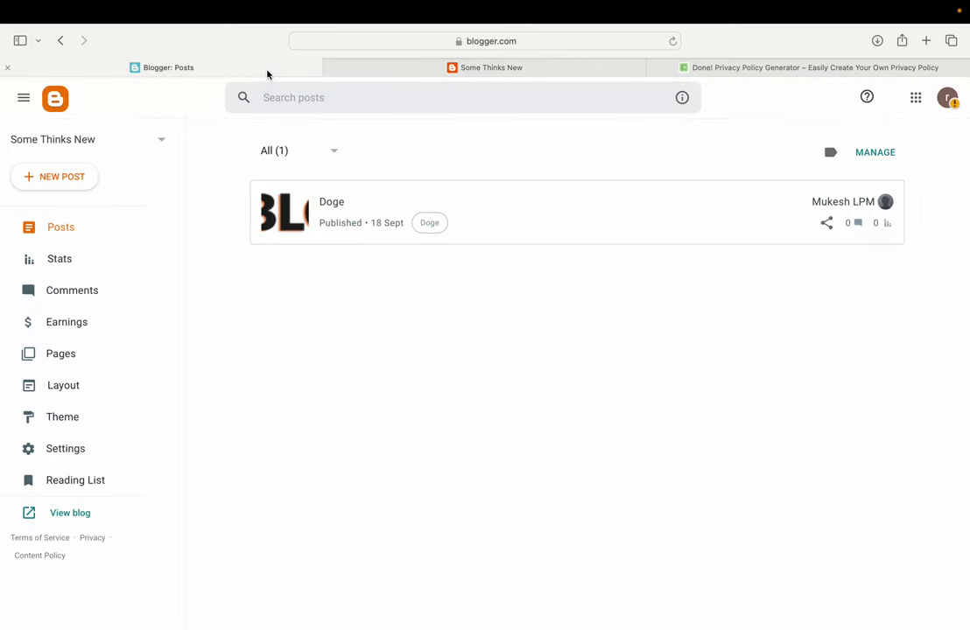
click(655, 68)
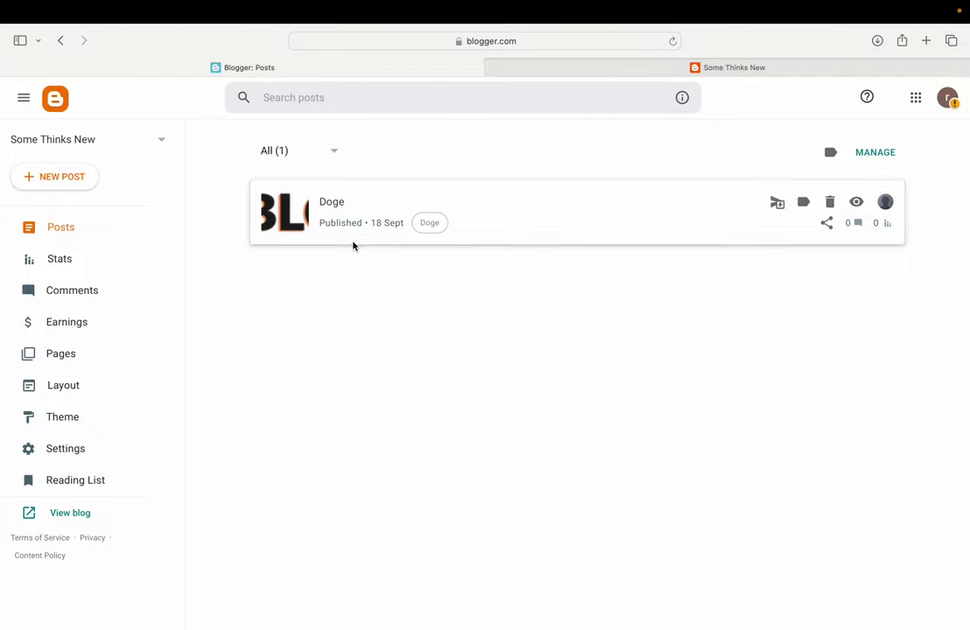
click(70, 359)
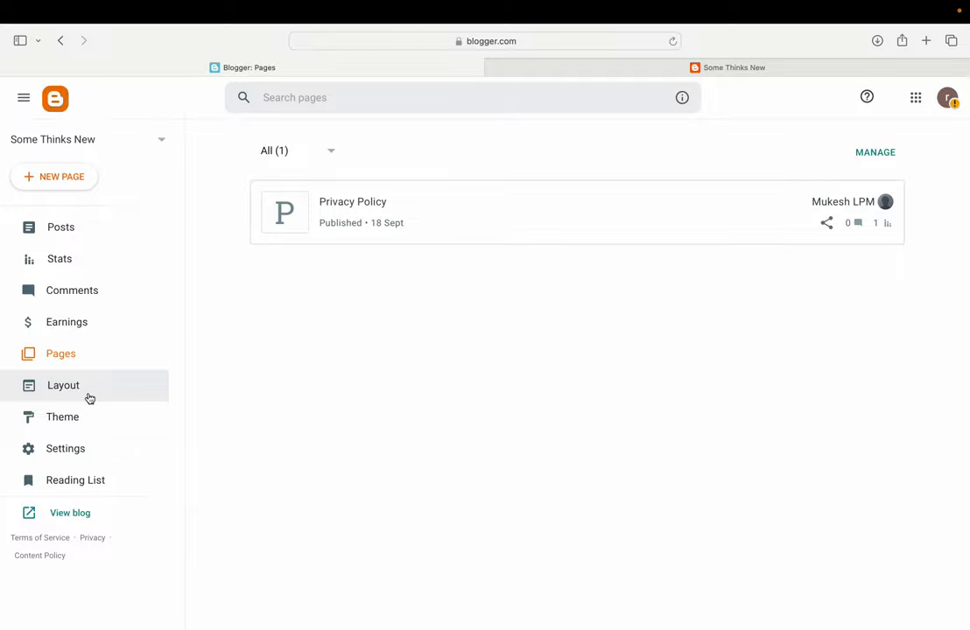
click(76, 232)
click(696, 70)
click(548, 41)
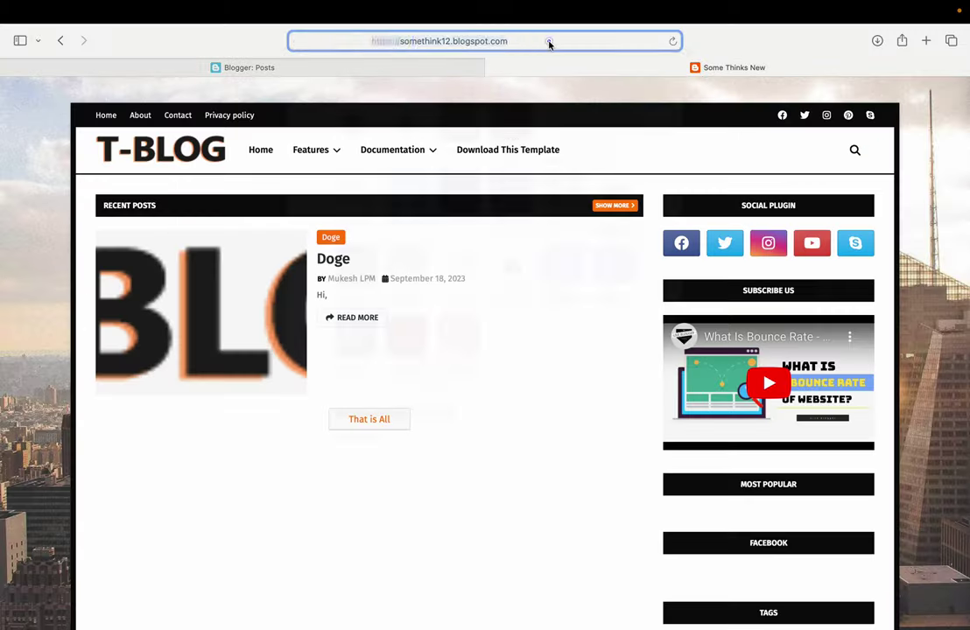
Search Google for 'google search console' and open the Google Search Console site
click(632, 125)
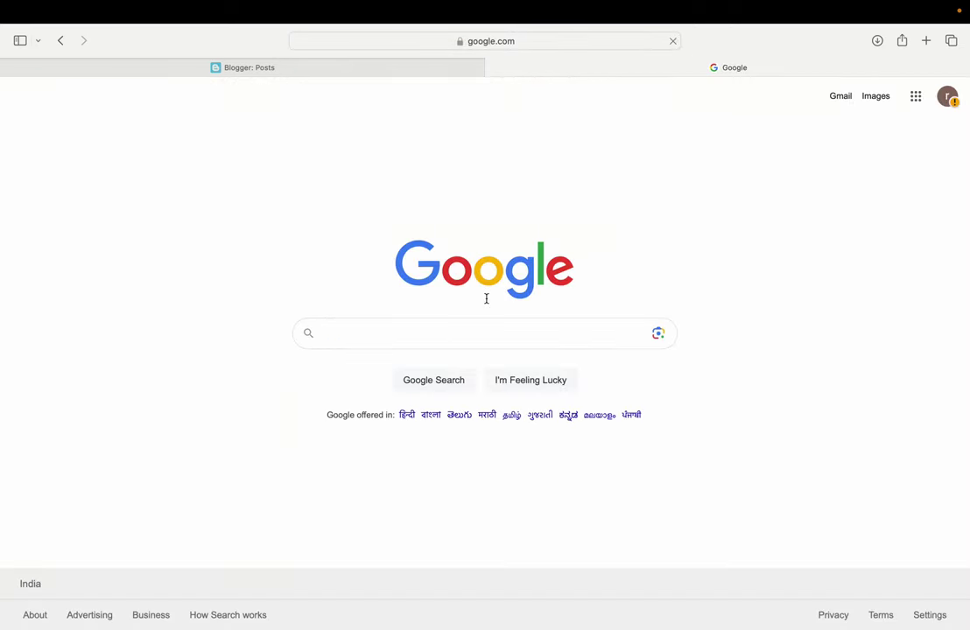
text(google se)
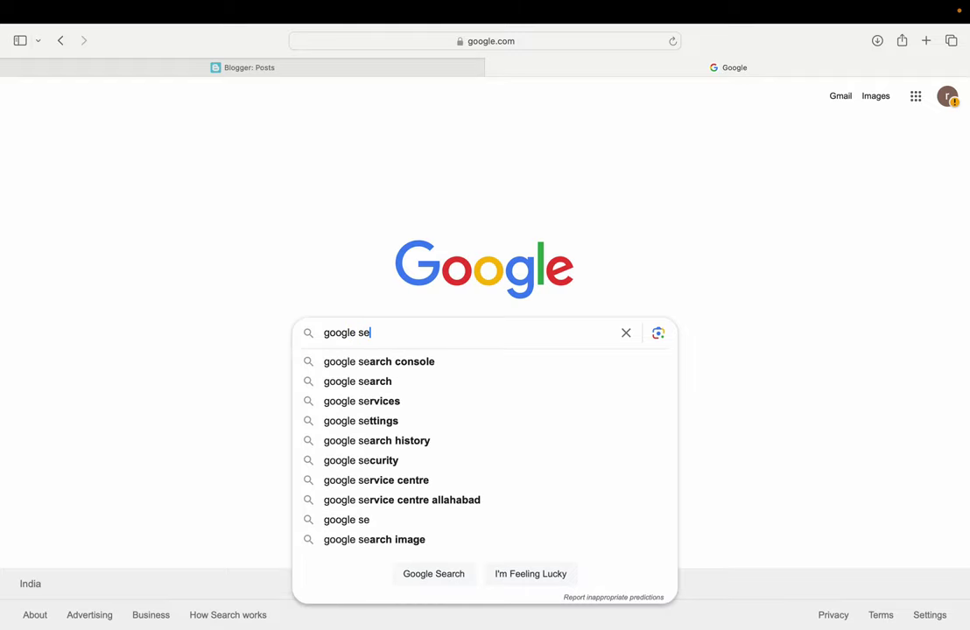
click(379, 361)
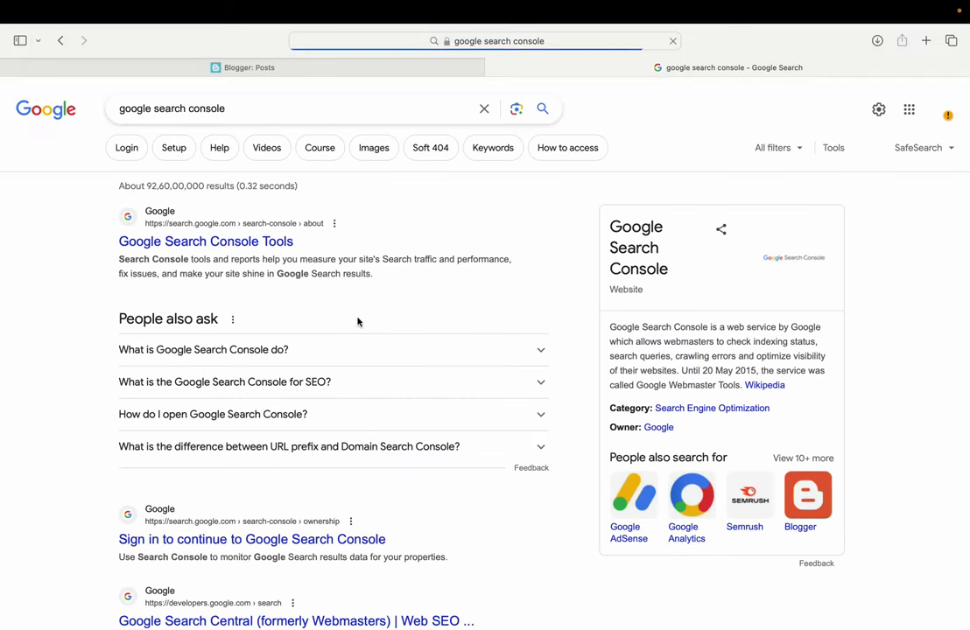
click(213, 246)
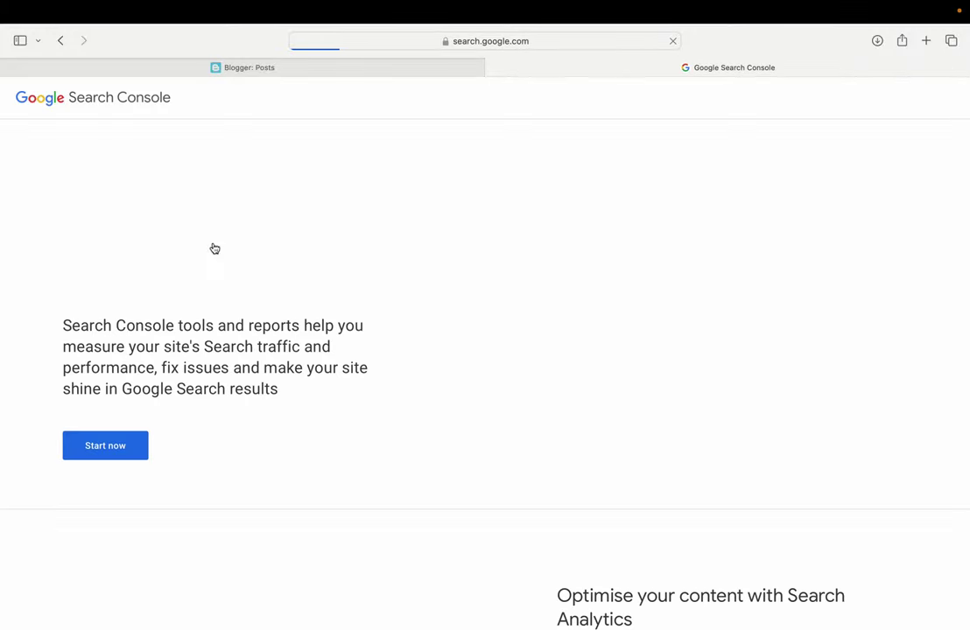
click(105, 448)
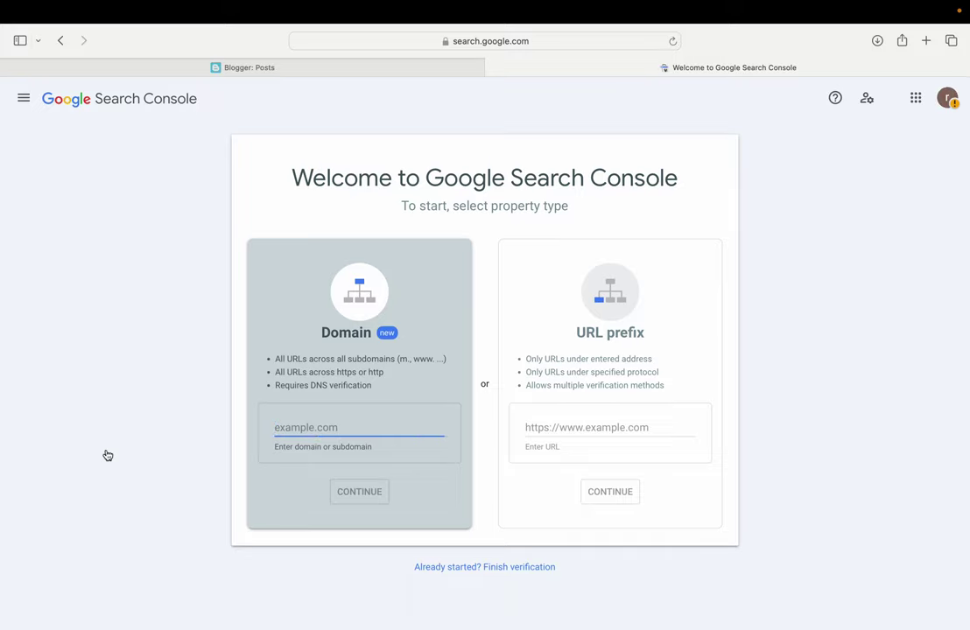
click(249, 69)
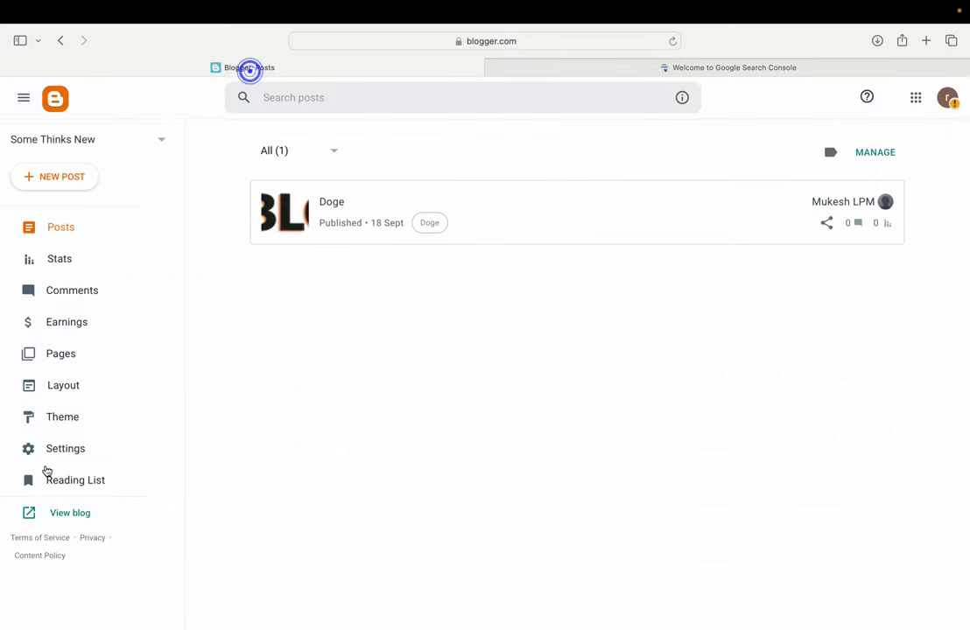
click(62, 510)
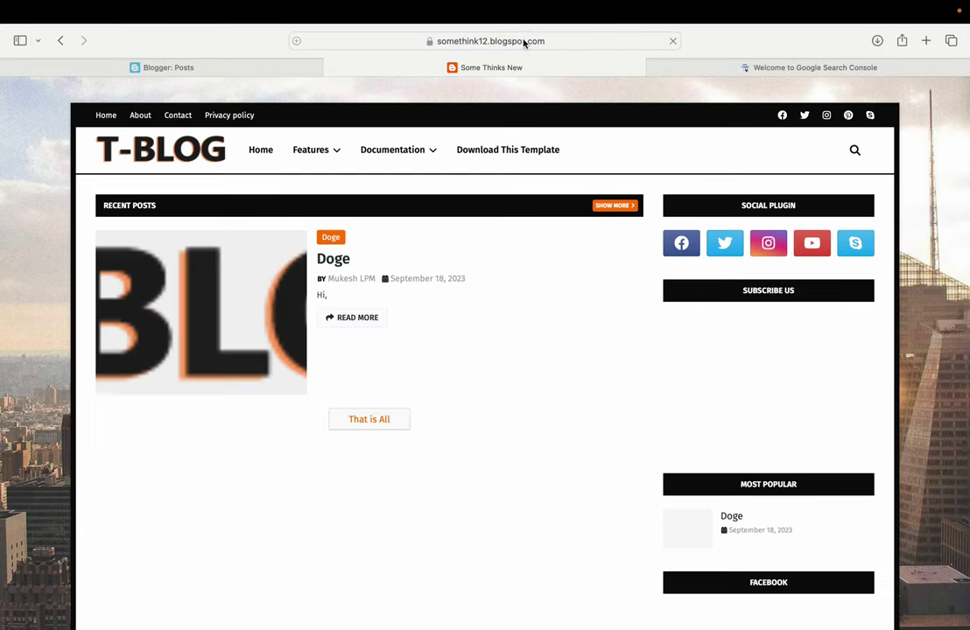
click(524, 40)
key(super+c)
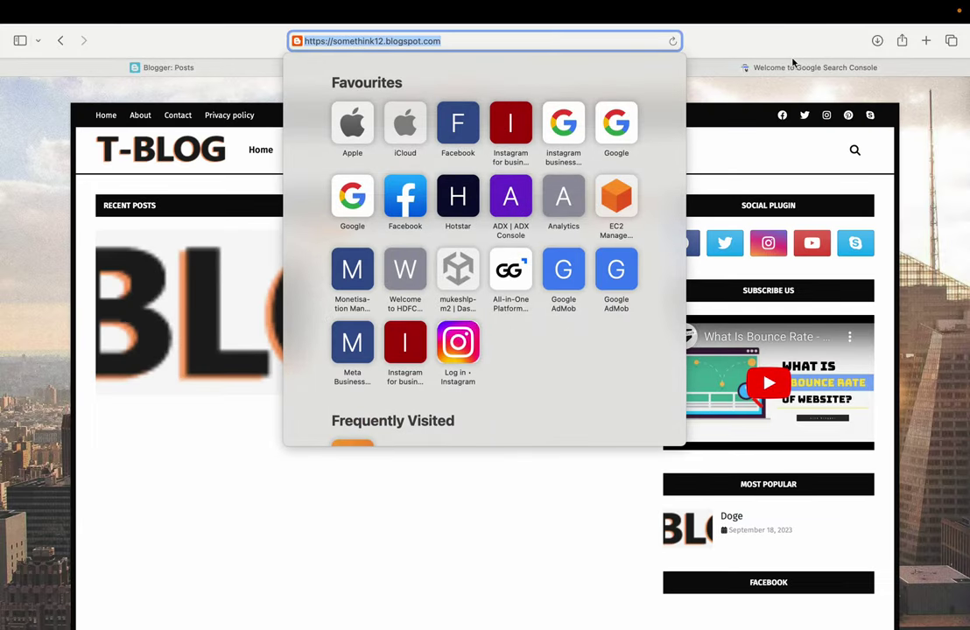
click(793, 63)
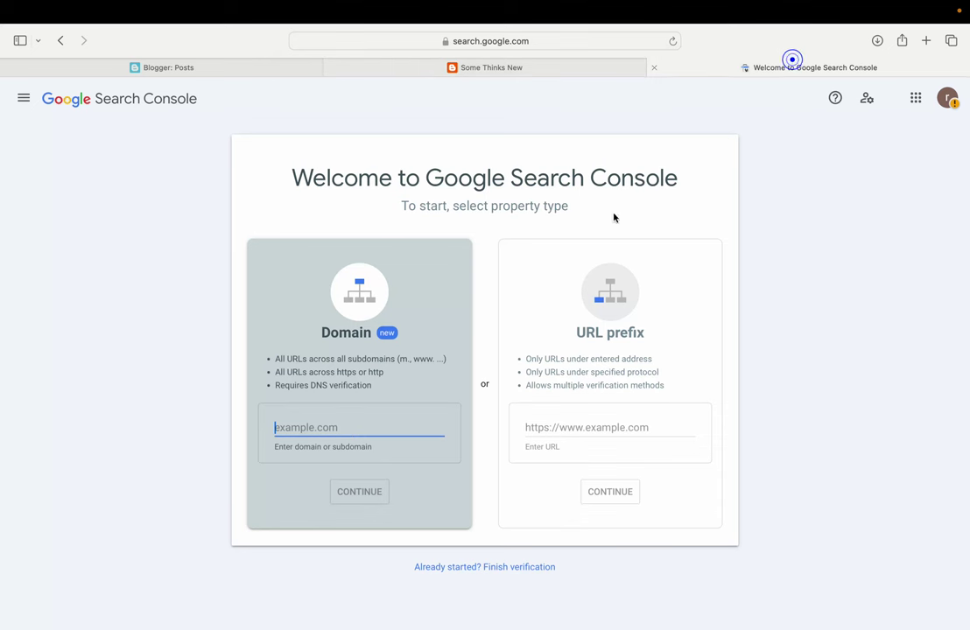
click(600, 424)
key(super+v)
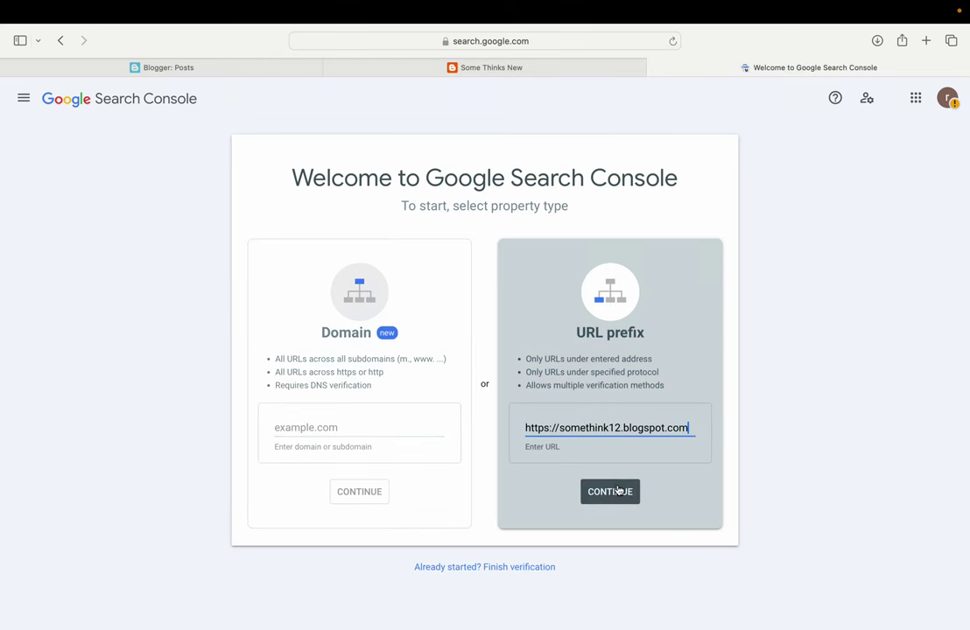
click(610, 493)
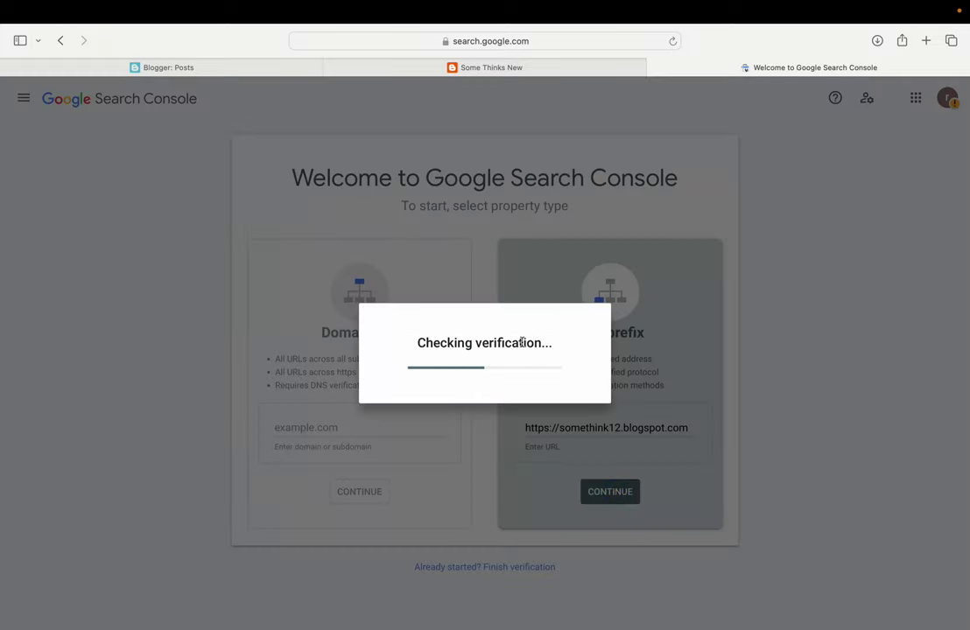
drag(320, 277, 525, 280)
click(638, 427)
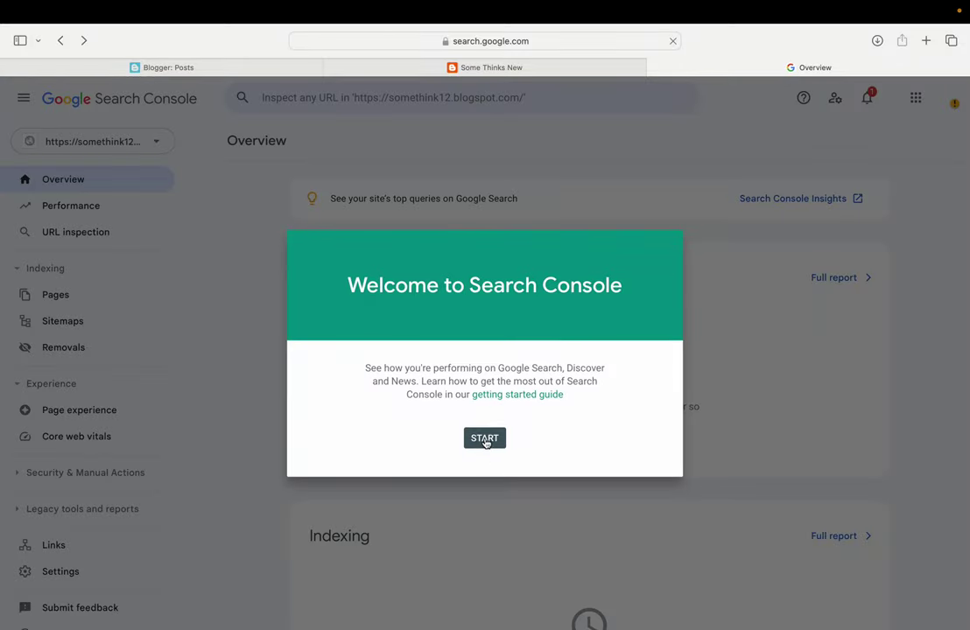
Copy the HTML-tag verification meta tag from Settings > Ownership verification
click(485, 440)
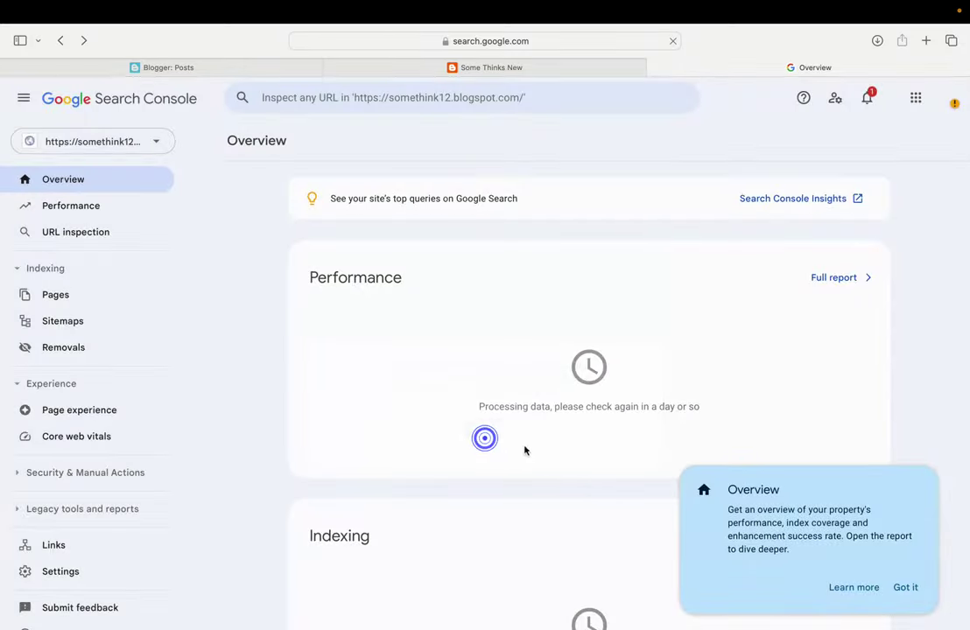
click(907, 588)
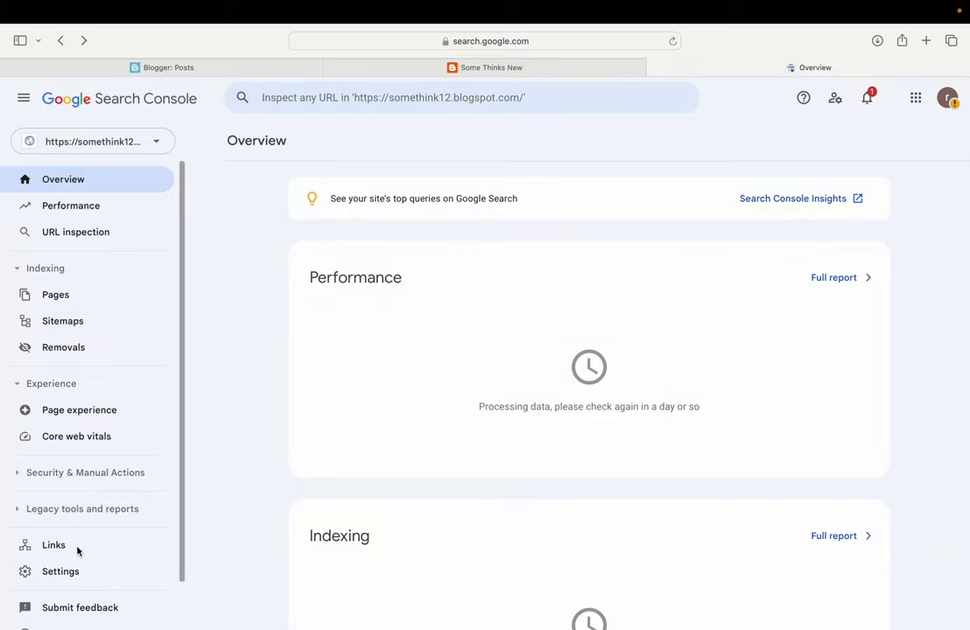
scroll(79, 552, down, 2)
click(58, 519)
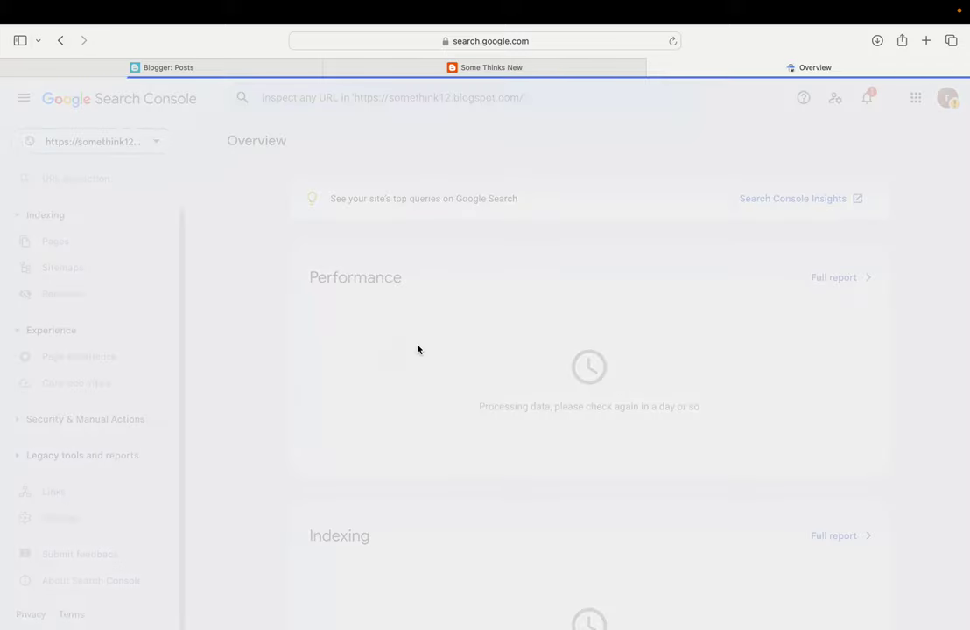
click(567, 224)
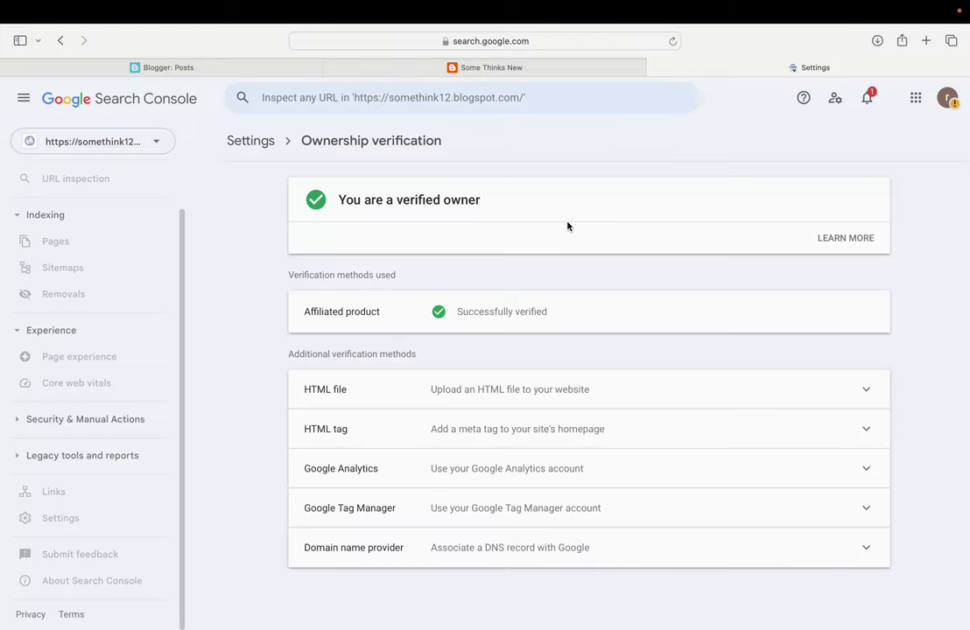
click(412, 393)
scroll(455, 415, down, 3)
click(400, 456)
scroll(400, 454, down, 2)
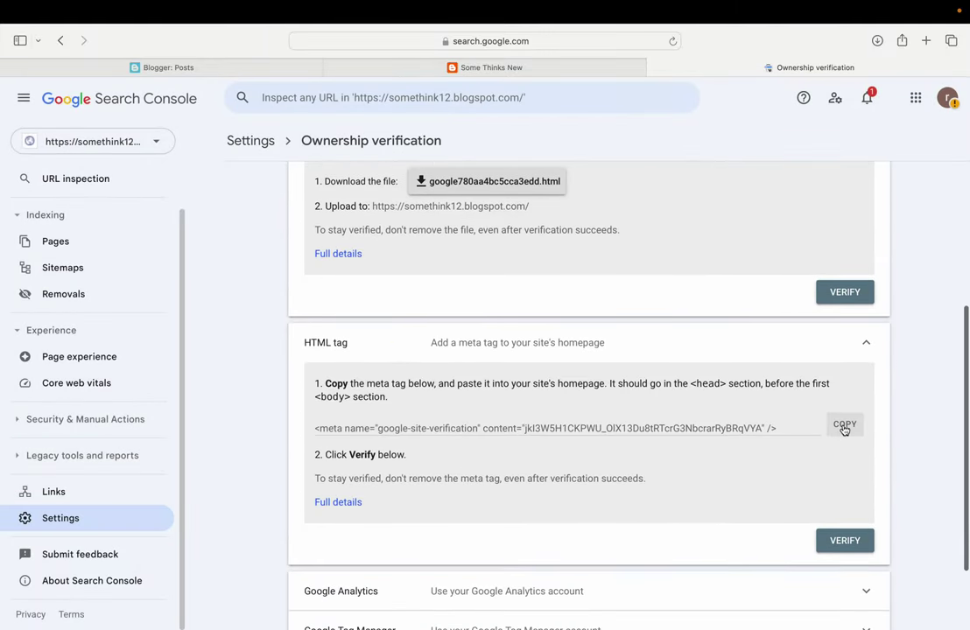
click(845, 425)
click(232, 63)
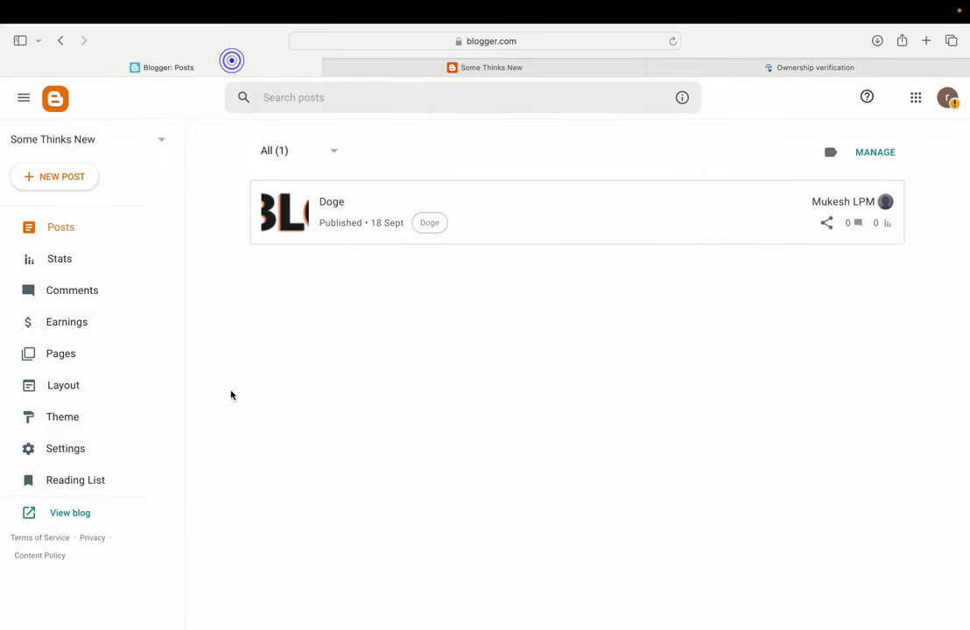
Paste the google-site-verification meta tag under <head> in the theme HTML, save, and return to Search Console
click(84, 417)
click(489, 221)
click(329, 327)
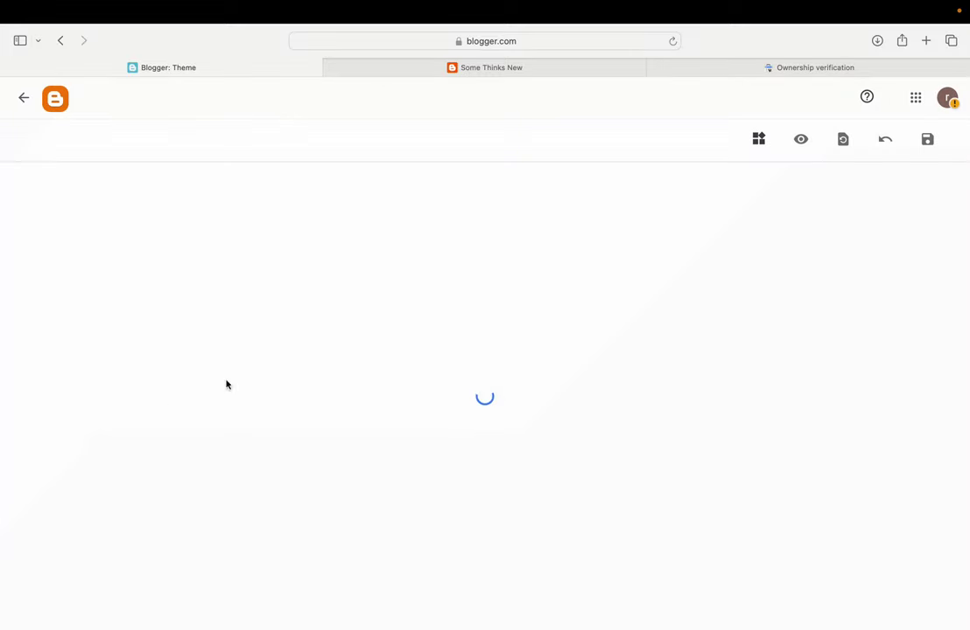
click(83, 220)
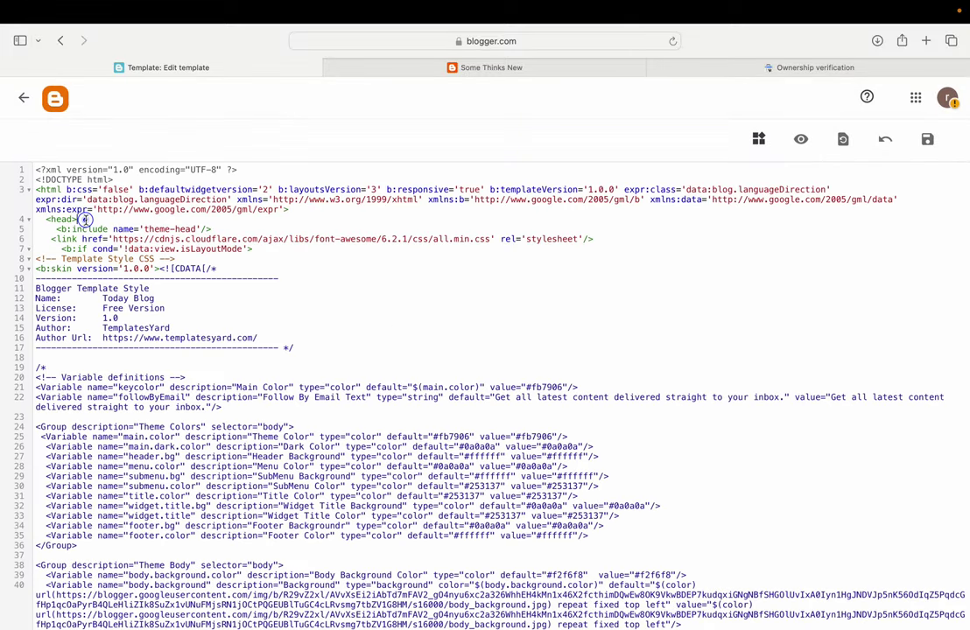
key(Return)
key(Return)
key(Return)
key(Return)
key(Return)
key(Return)
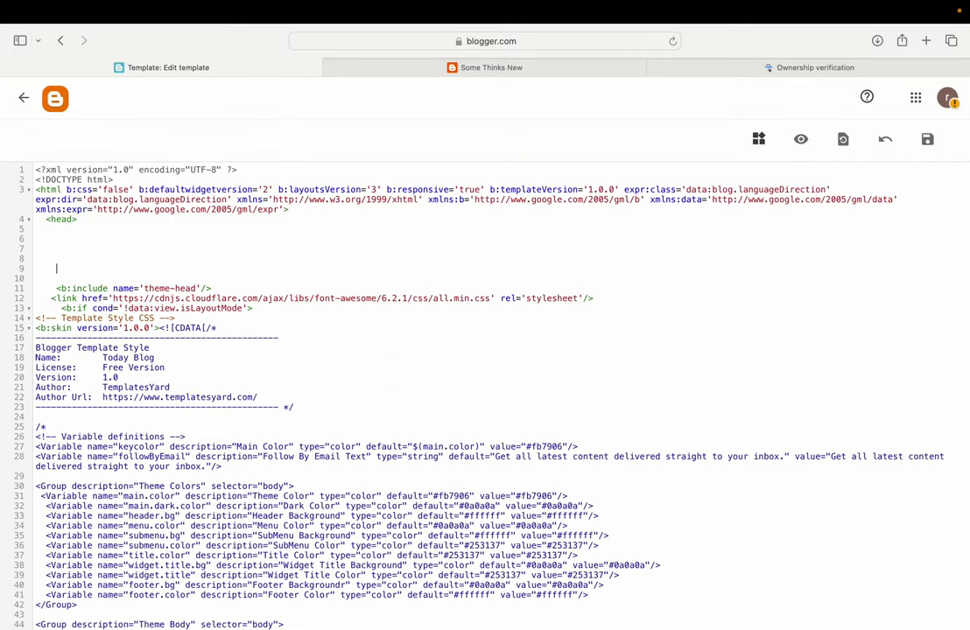
key(ctrl+v)
click(928, 140)
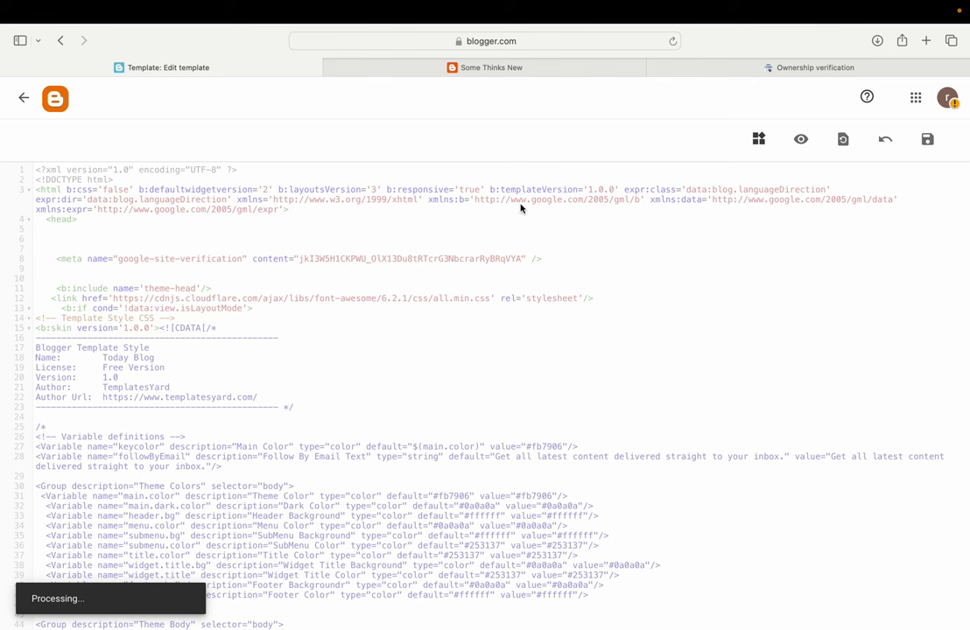
click(24, 98)
click(722, 68)
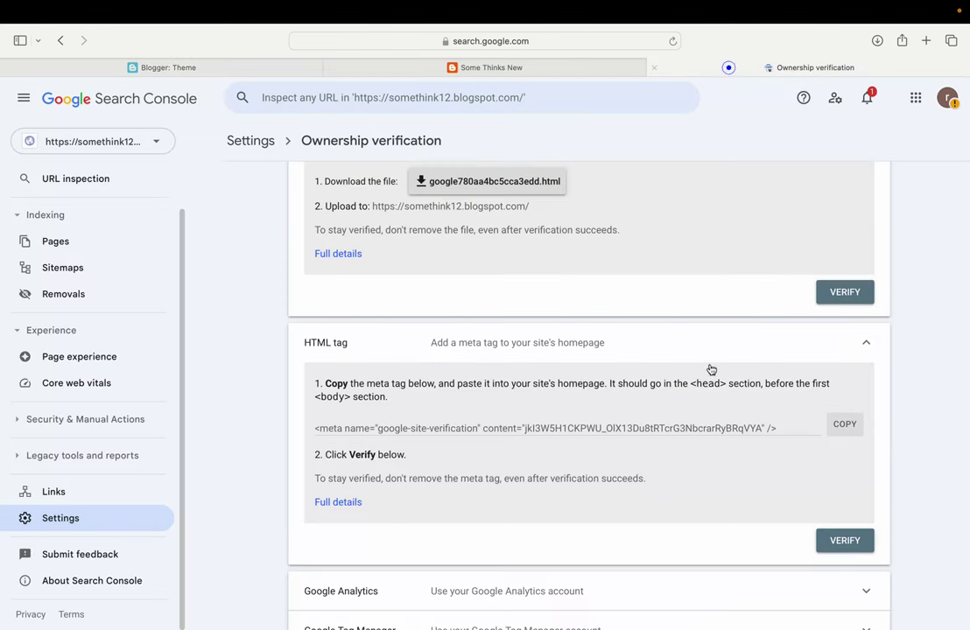
Verify the blog's ownership in Search Console with the HTML tag method
click(849, 541)
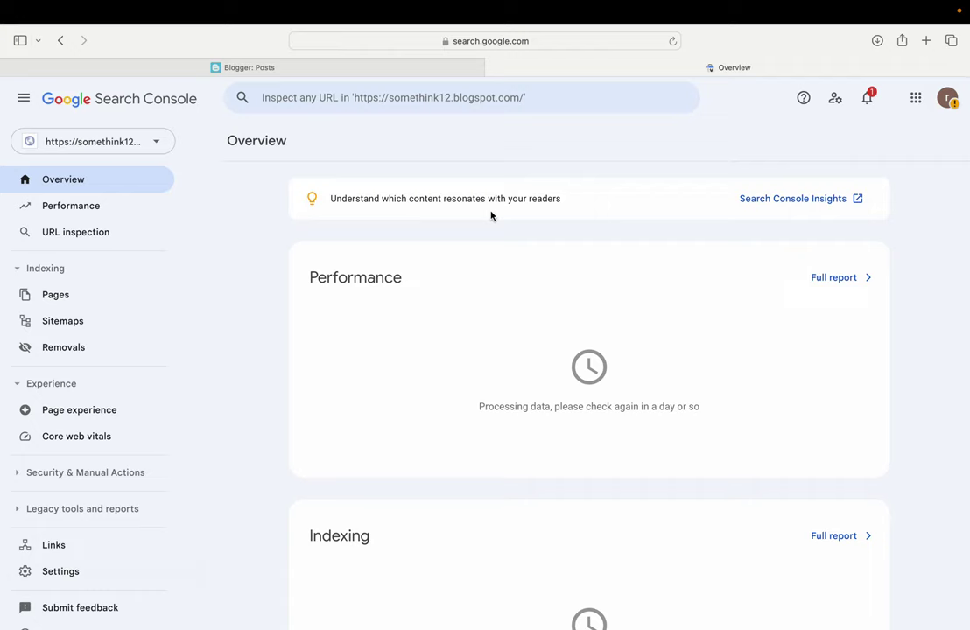
In Blogger Settings, turn on Enable search description under Meta tags
click(363, 68)
click(67, 454)
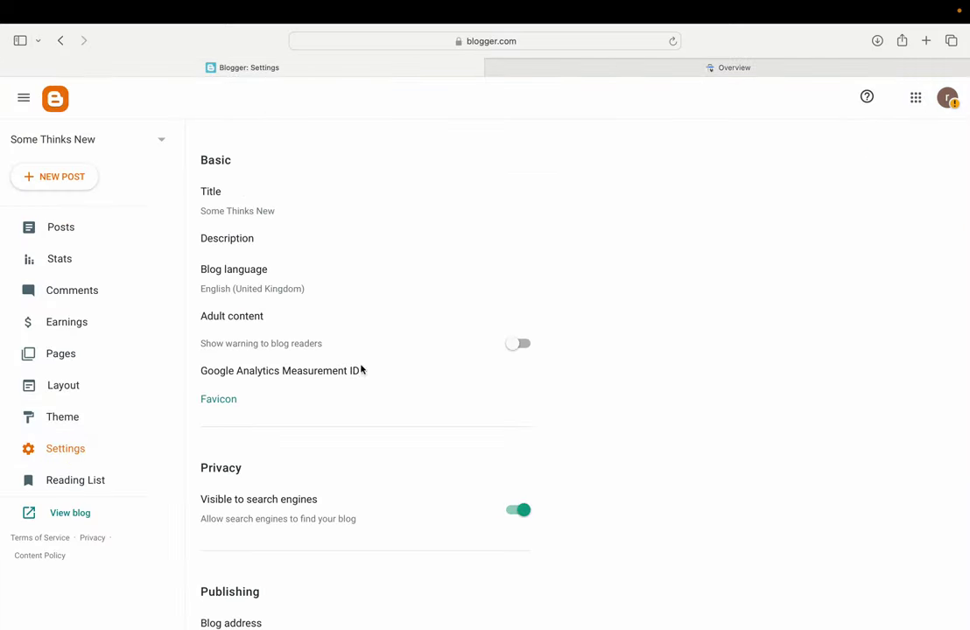
scroll(353, 398, down, 8)
scroll(351, 400, down, 5)
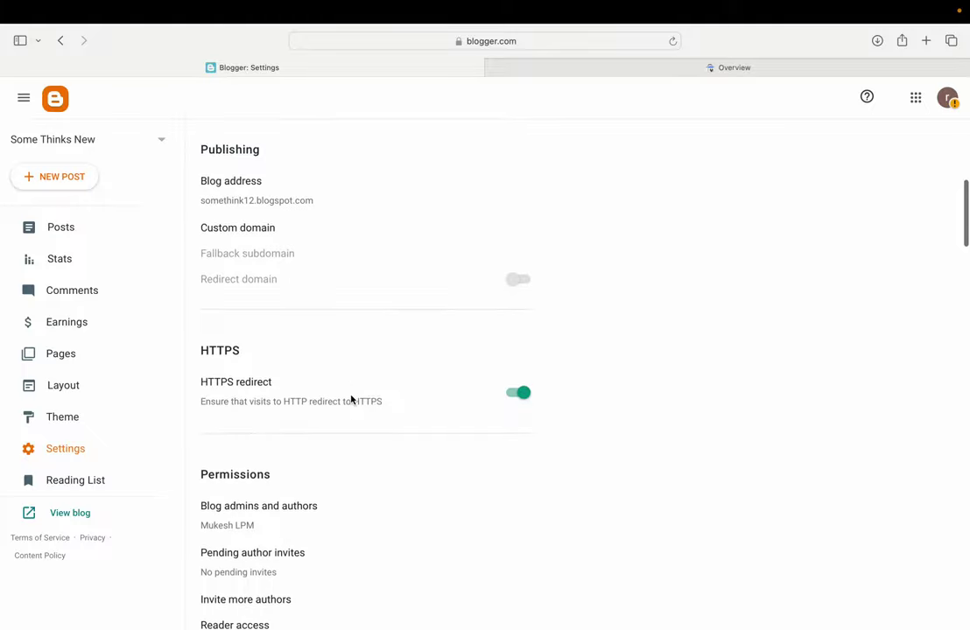
scroll(351, 401, down, 8)
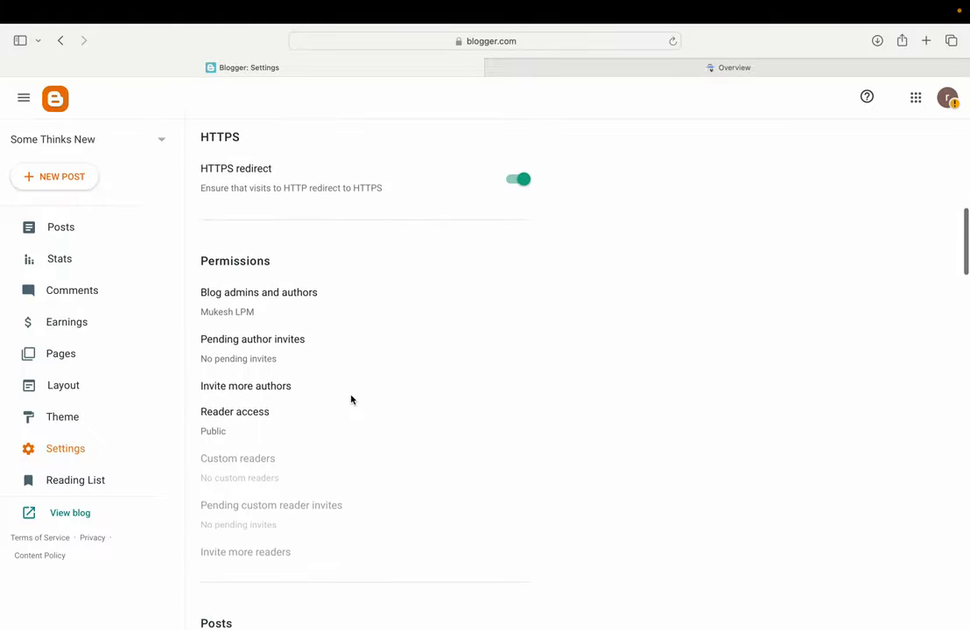
scroll(351, 400, down, 1)
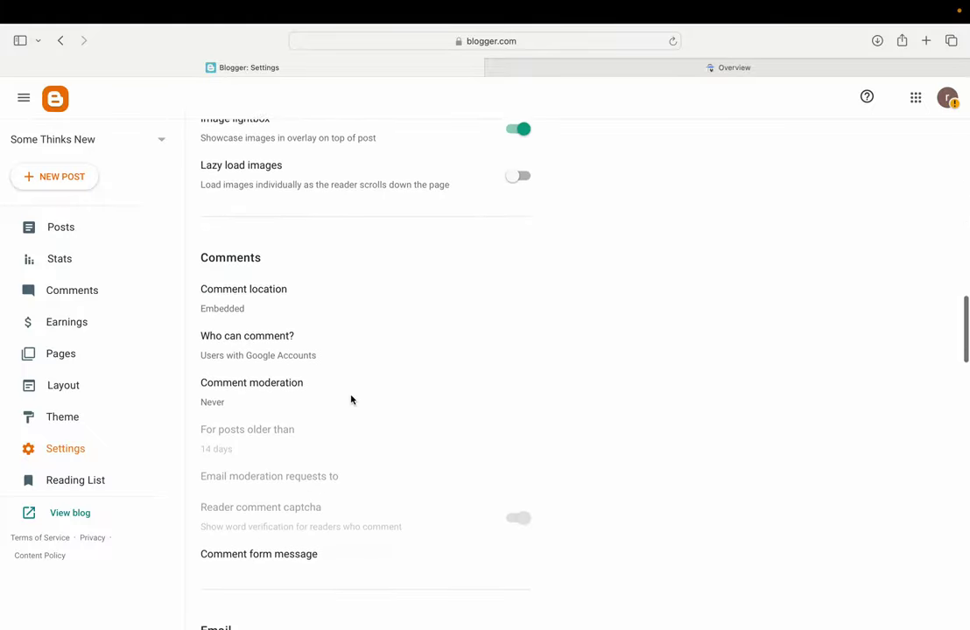
scroll(352, 400, down, 6)
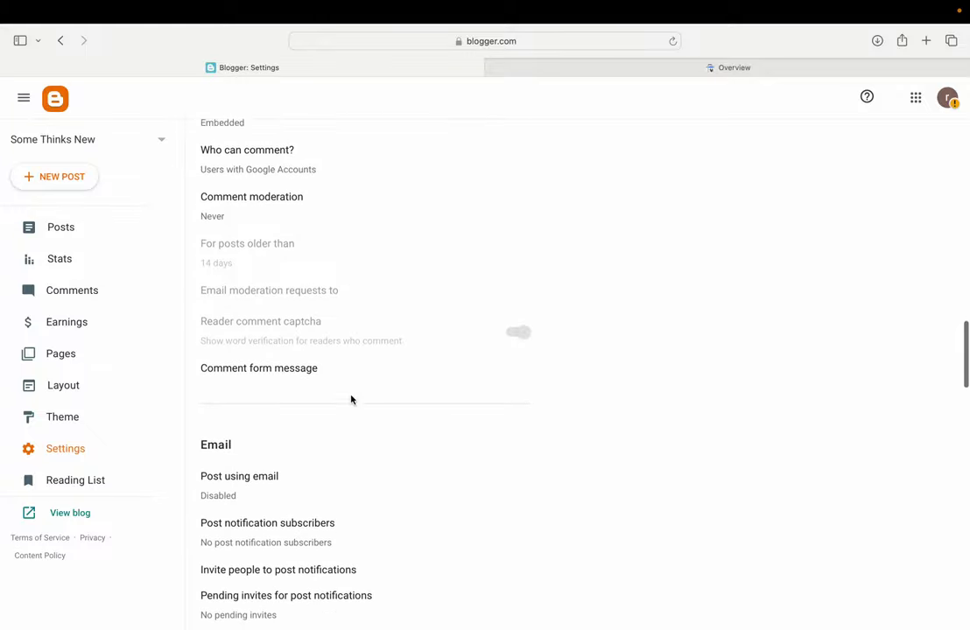
scroll(351, 400, down, 13)
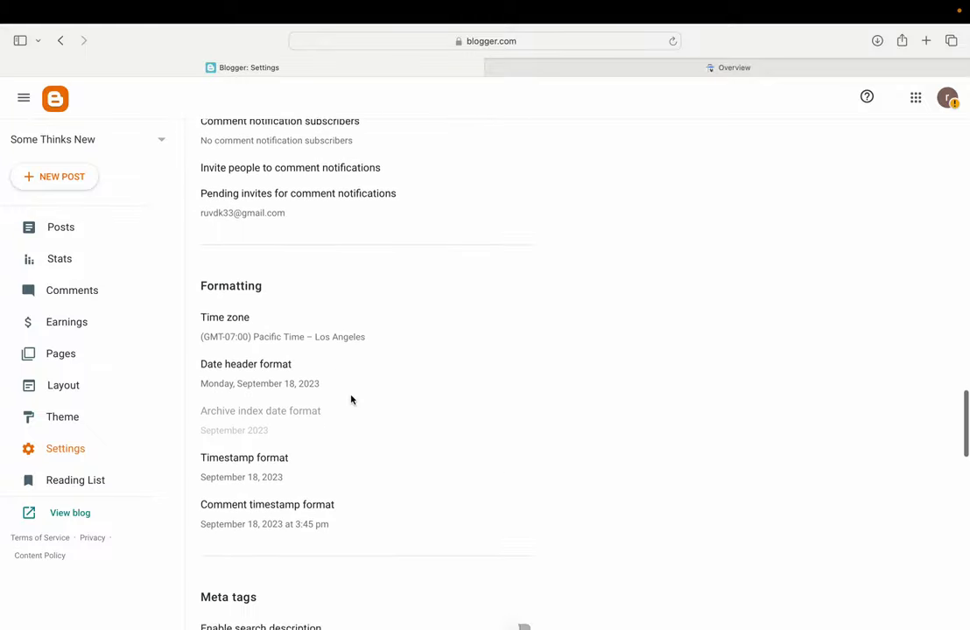
scroll(352, 400, down, 1)
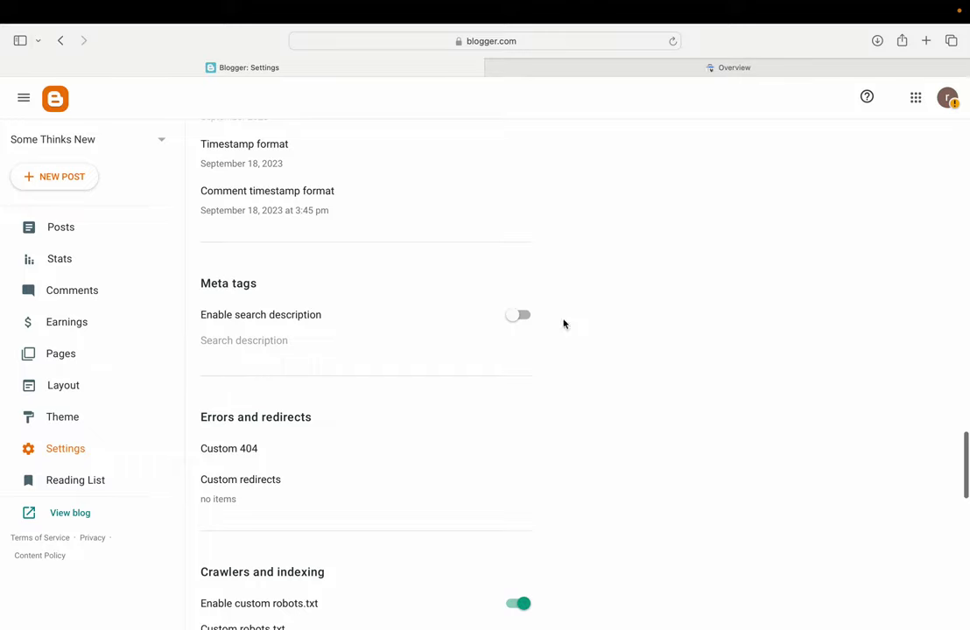
click(518, 315)
scroll(461, 336, up, 1)
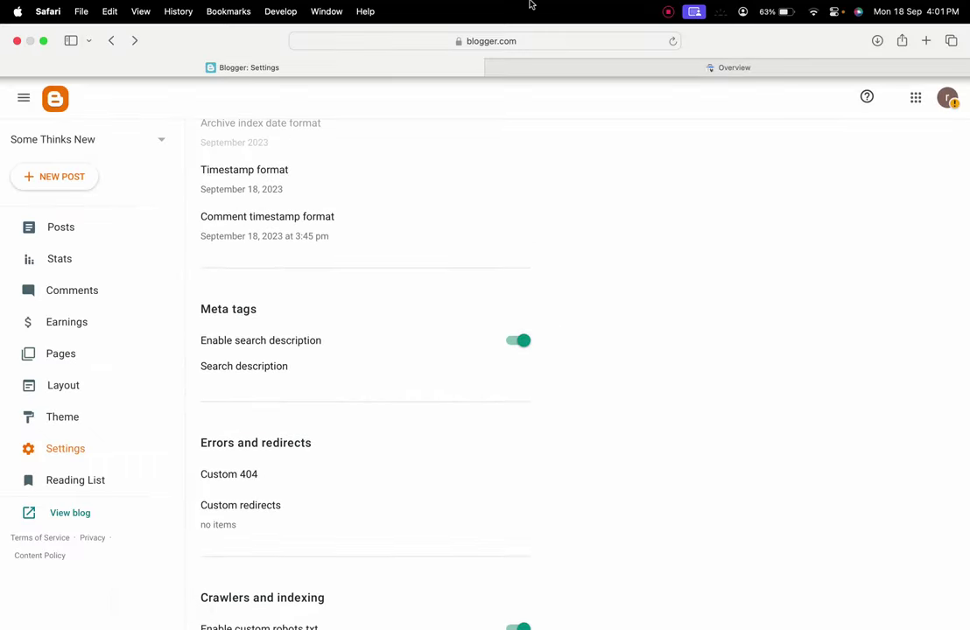
Save 'Cricket, Match ,Today Cricket,' as the blog's search description
click(247, 370)
click(412, 349)
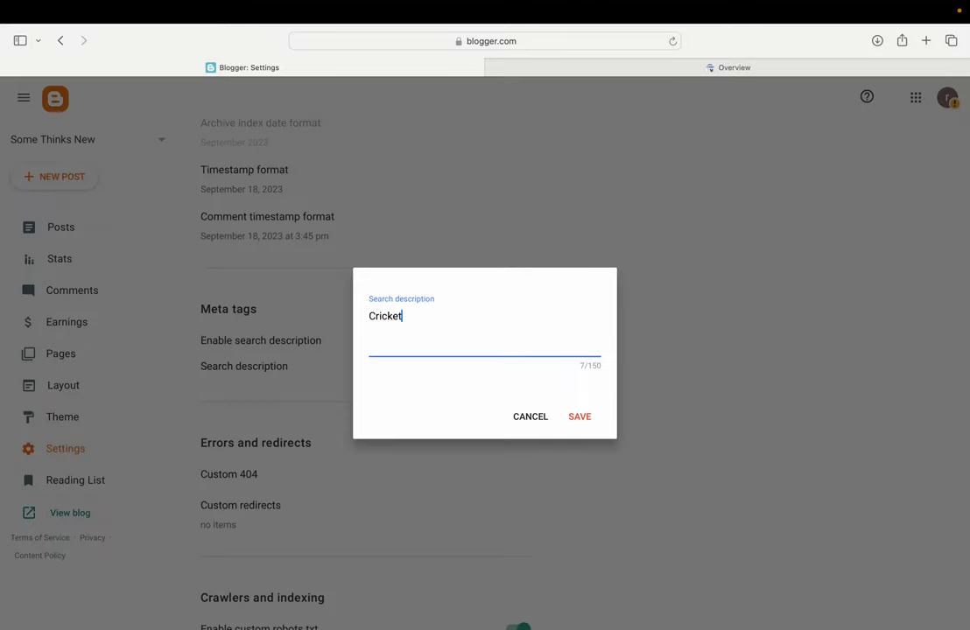
text(Match ,Today Cricket,)
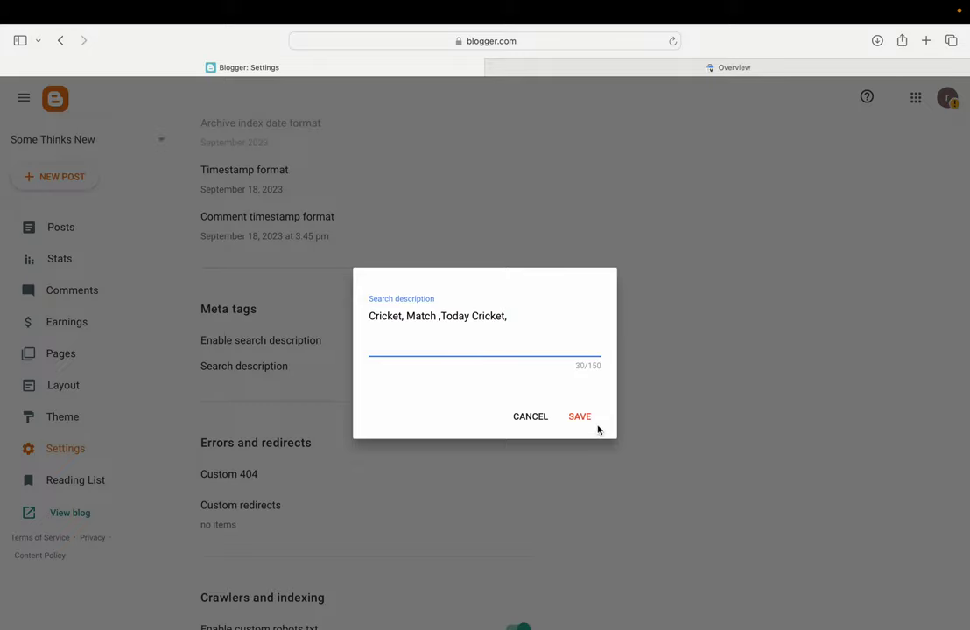
click(585, 419)
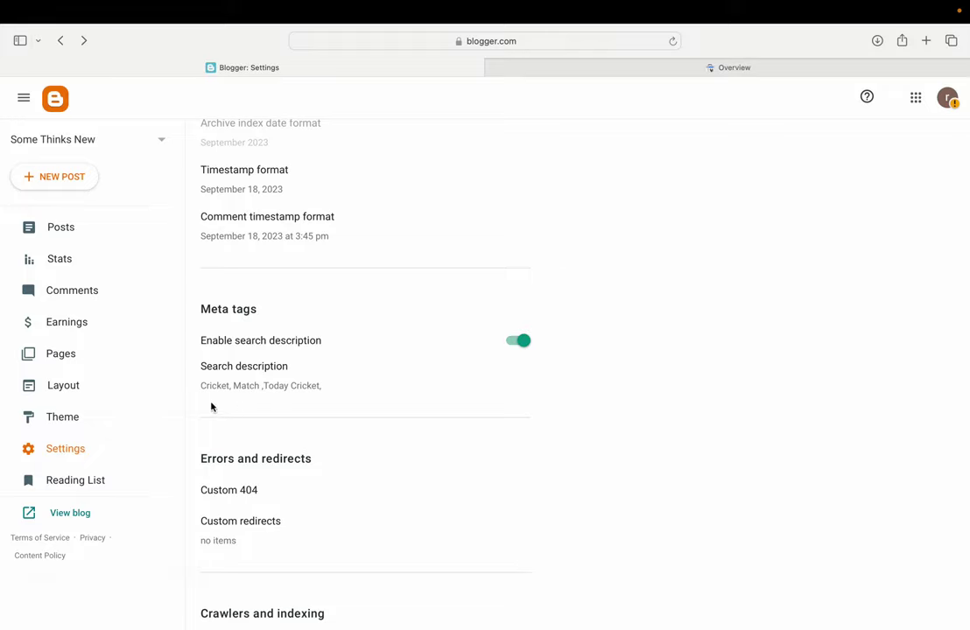
scroll(329, 467, down, 5)
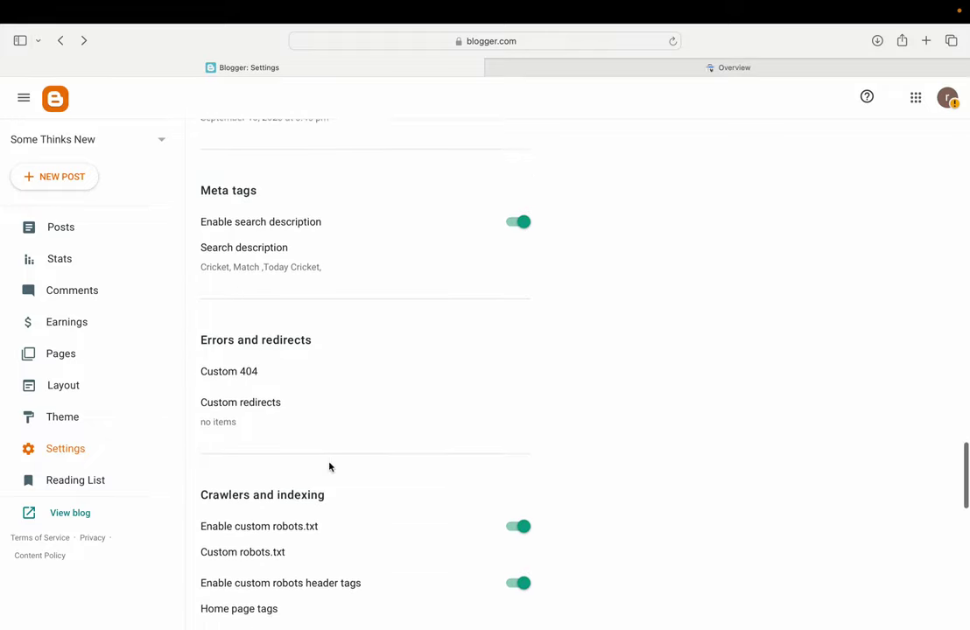
scroll(329, 467, down, 1)
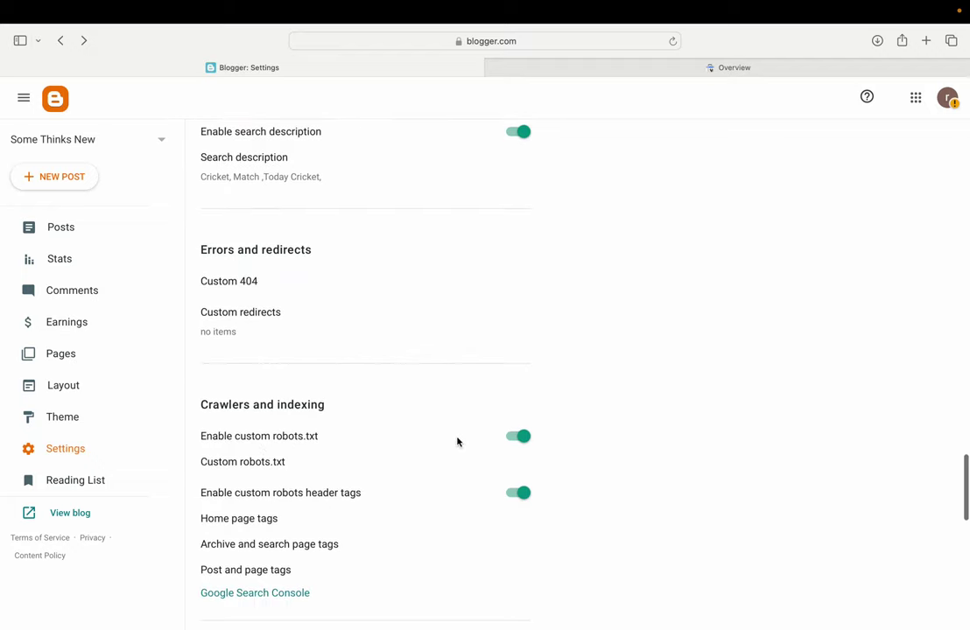
Enable custom robots.txt and paste rules disallowing /search and allowing everything else
click(510, 442)
click(516, 442)
click(248, 464)
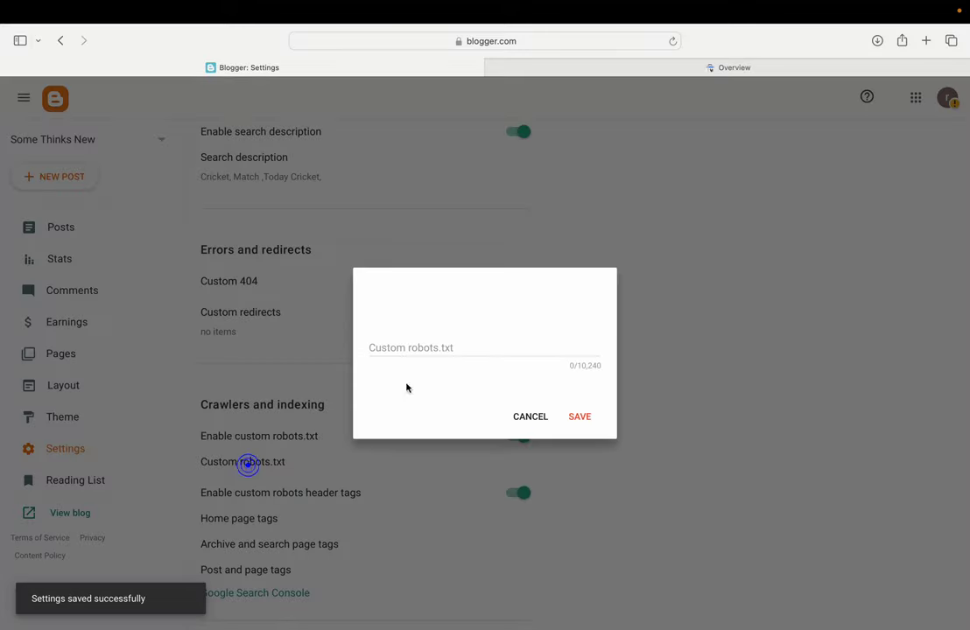
click(428, 337)
key(super+v)
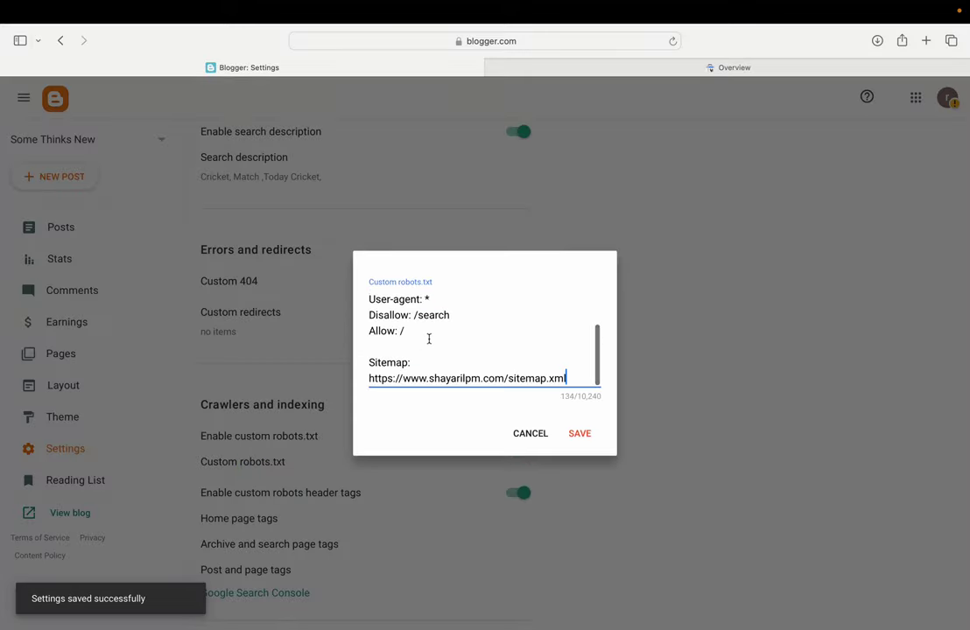
scroll(445, 329, up, 3)
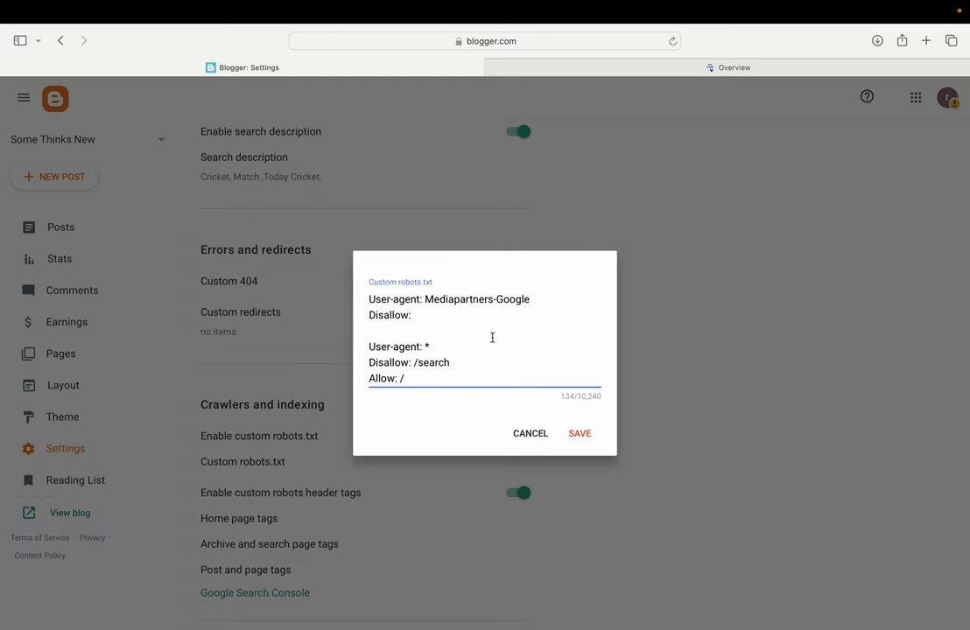
scroll(464, 324, down, 2)
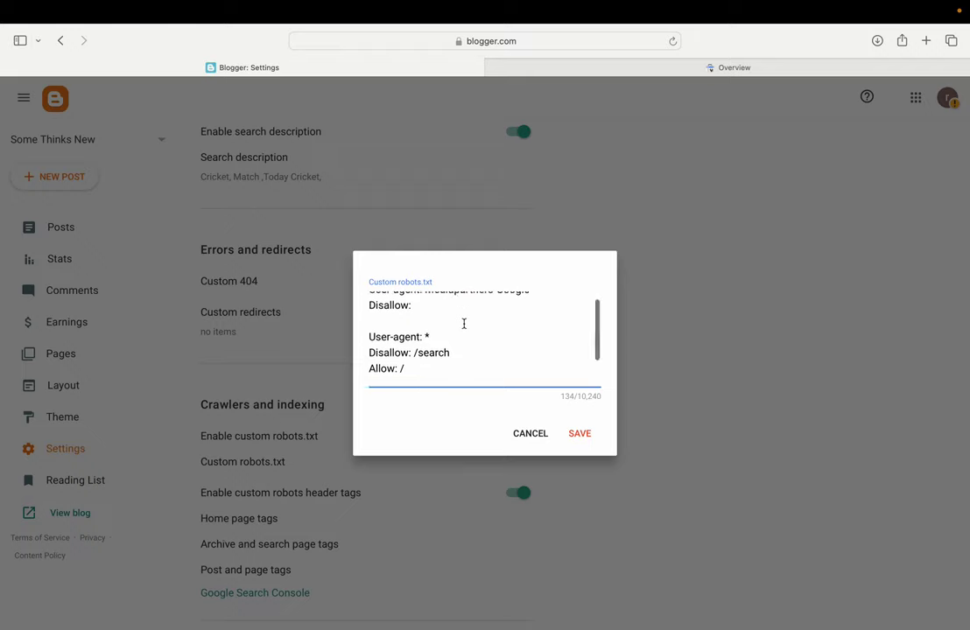
scroll(444, 348, down, 1)
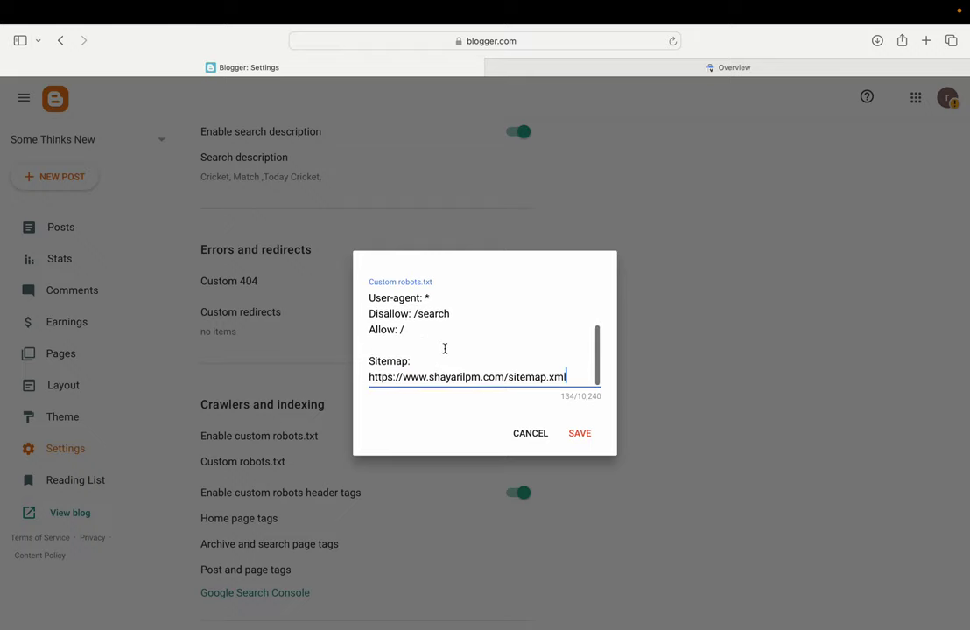
double_click(450, 379)
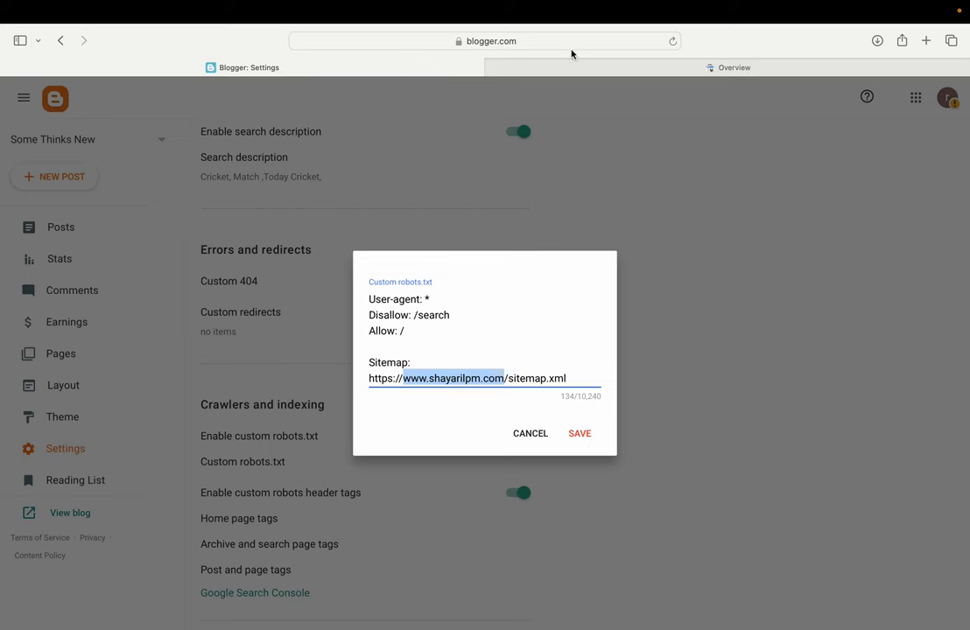
click(597, 62)
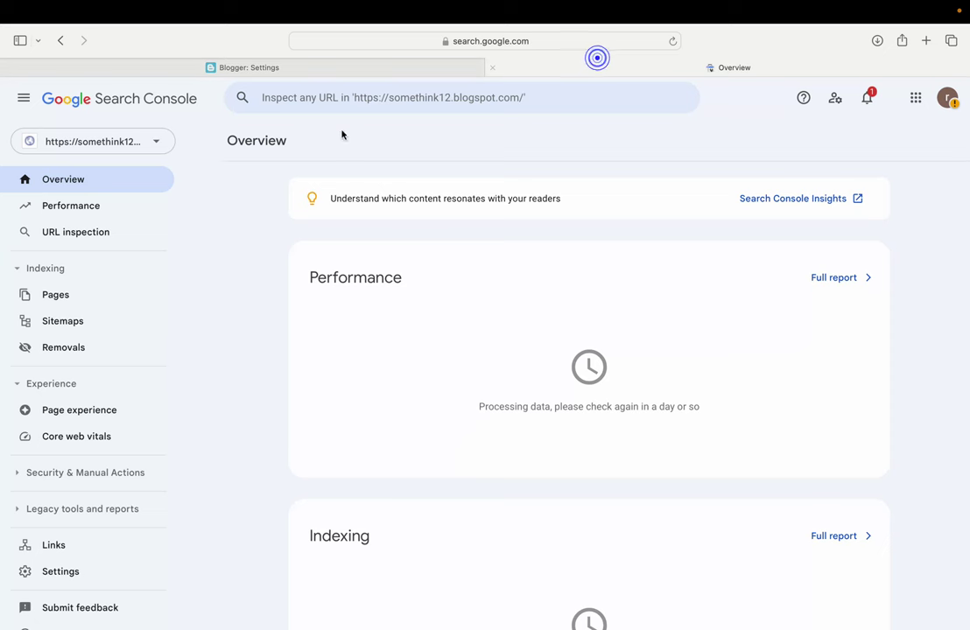
click(122, 146)
click(116, 179)
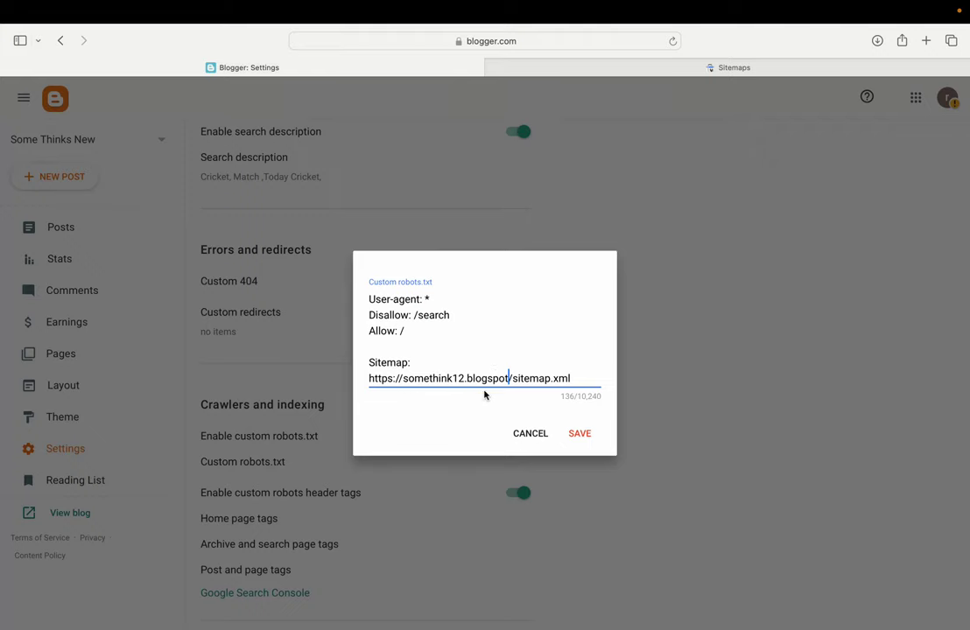
click(580, 433)
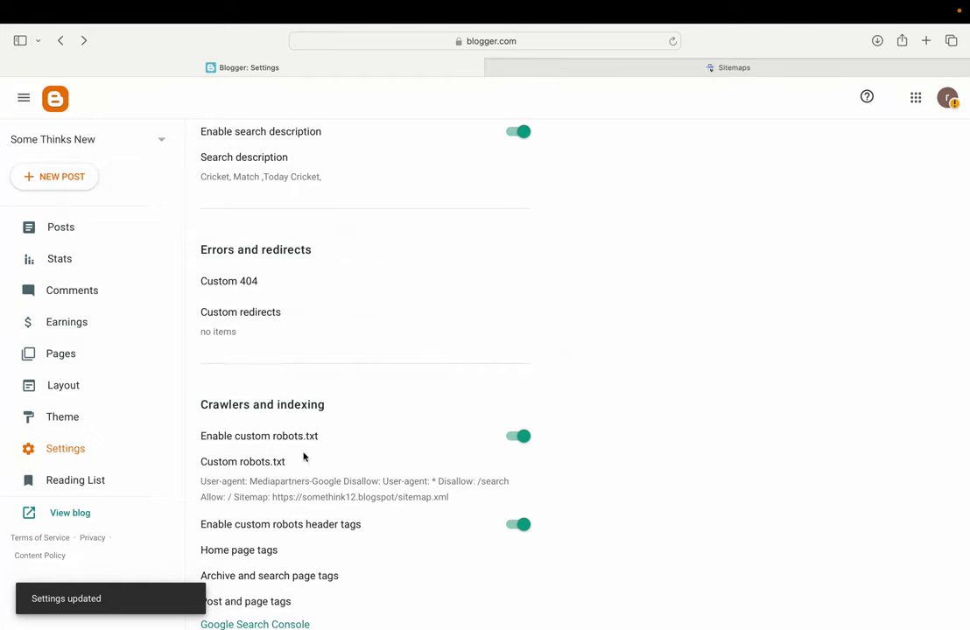
Submit sitemap.xml in Search Console's Sitemaps report, then go to the property Overview
click(613, 146)
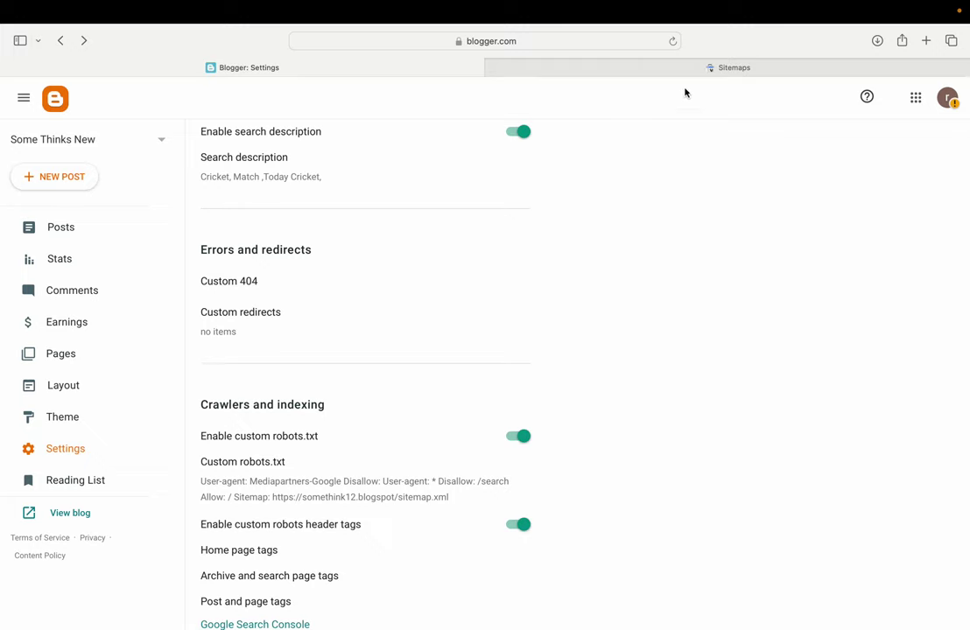
click(705, 68)
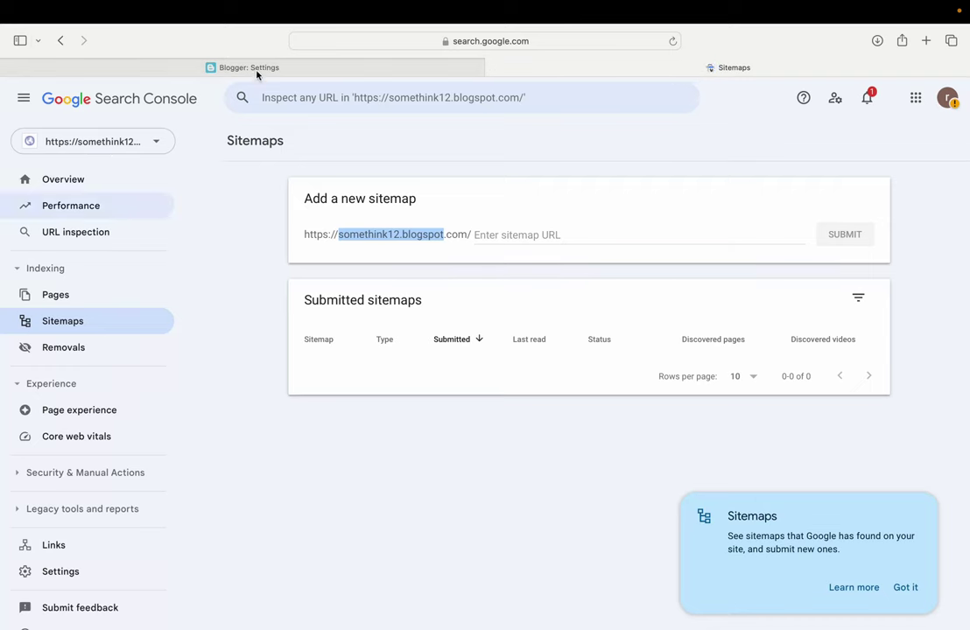
click(76, 323)
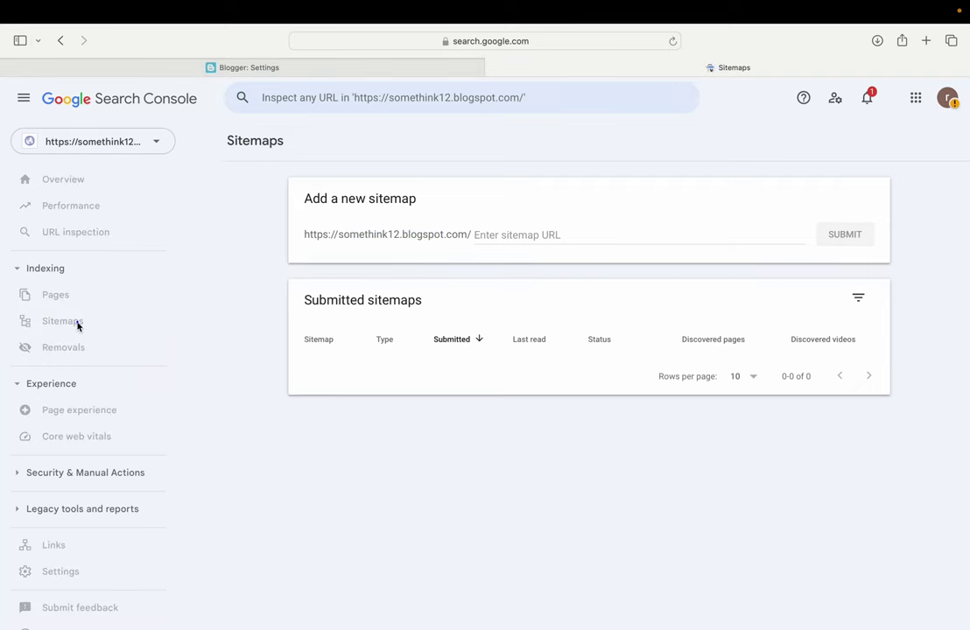
text(sitemap.)
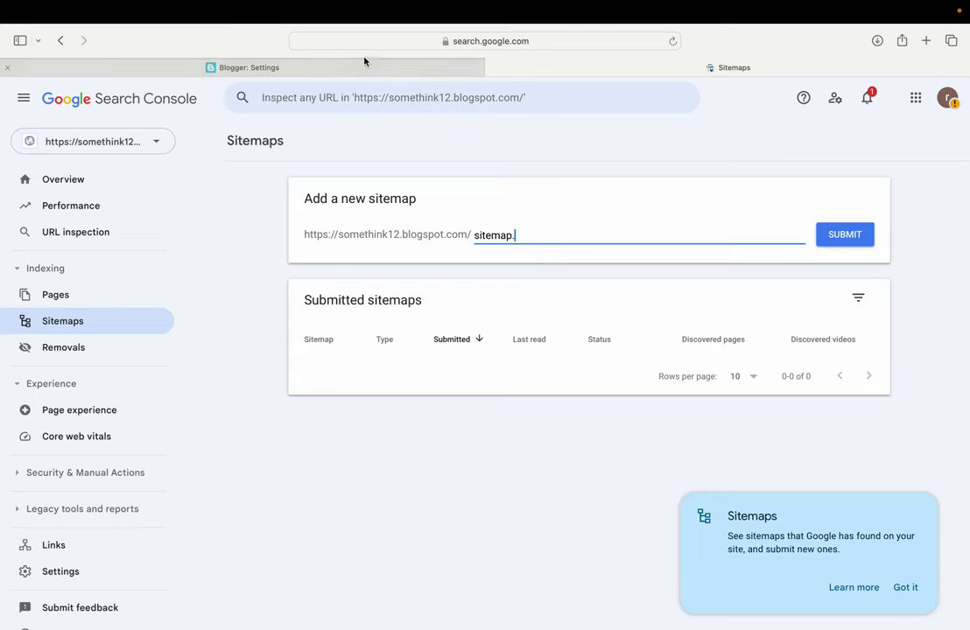
click(363, 67)
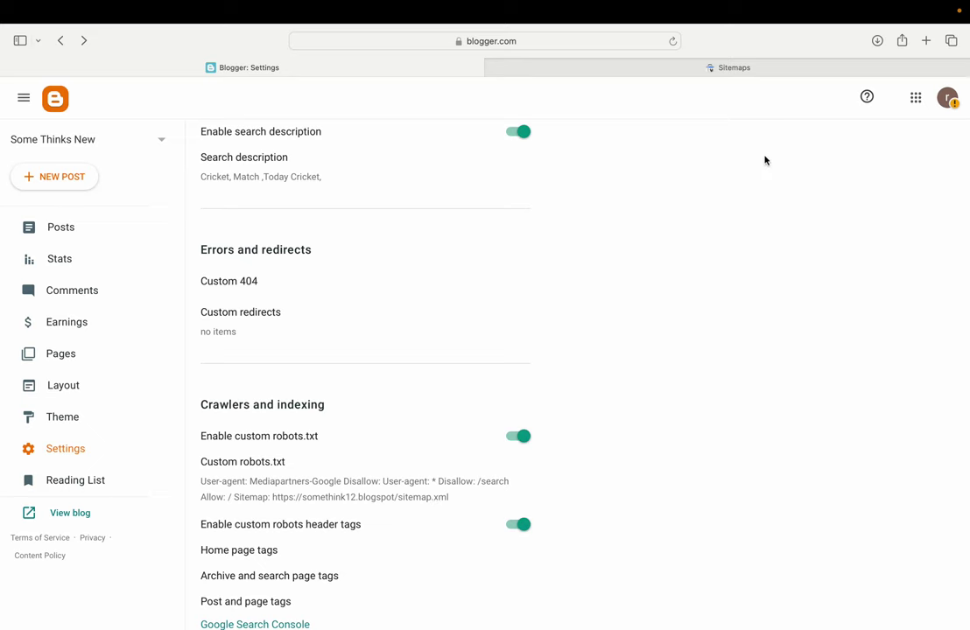
click(721, 69)
text(xml)
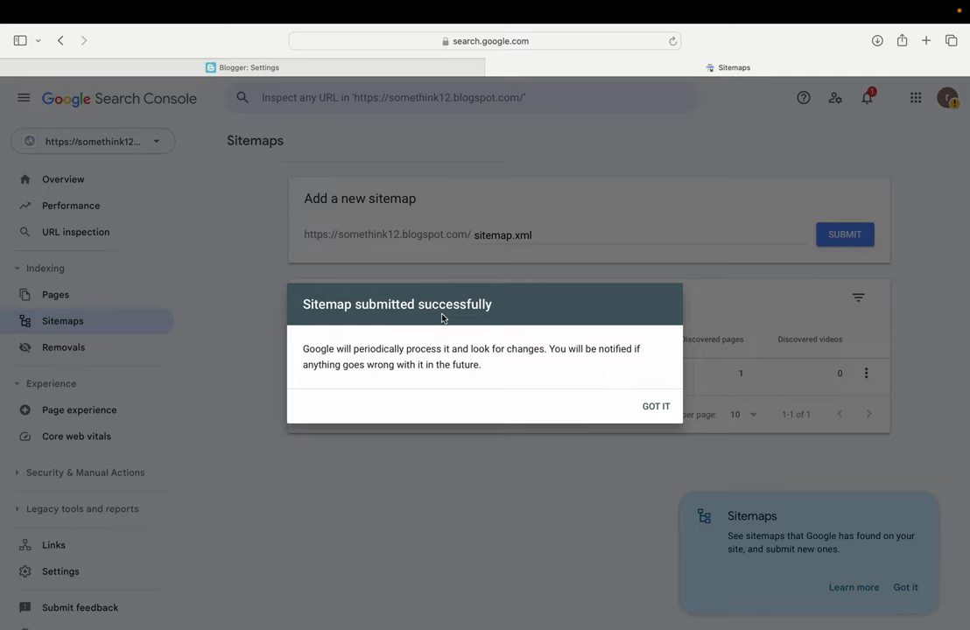
click(643, 406)
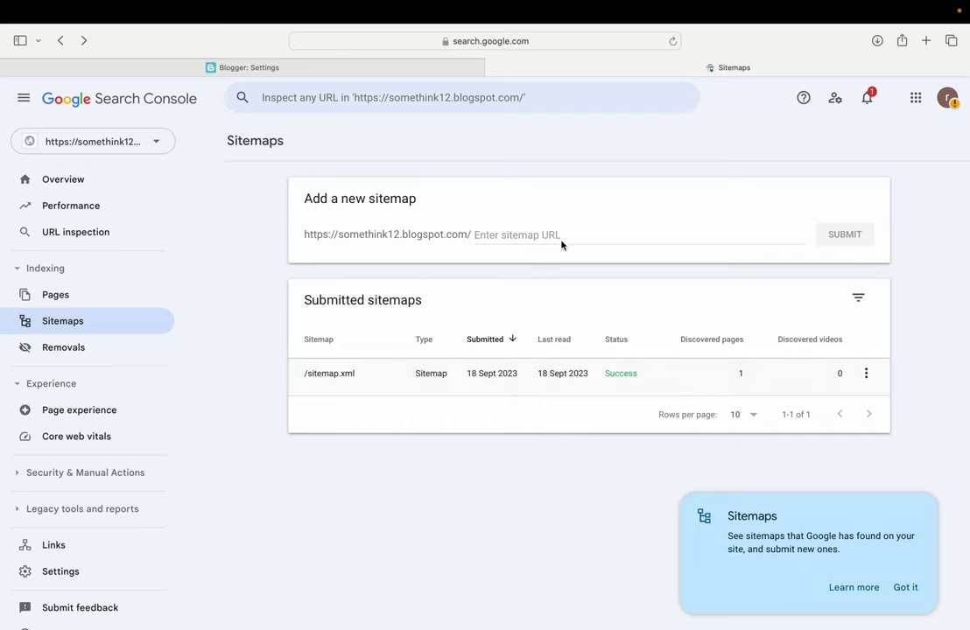
click(98, 182)
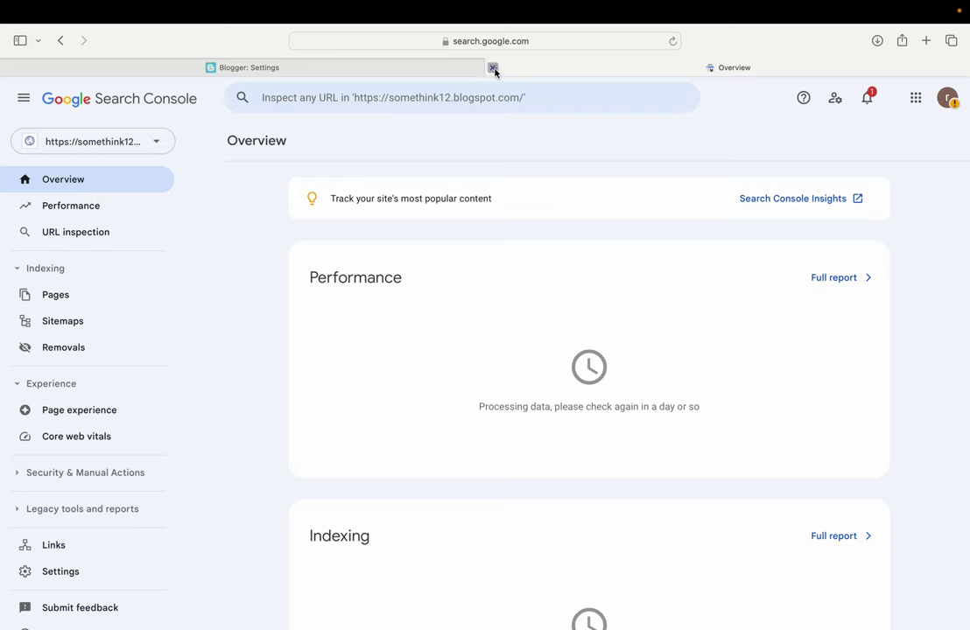
Close the Search Console tab, exit full screen, and open Blogger's Earnings page for AdSense sign-up
click(493, 67)
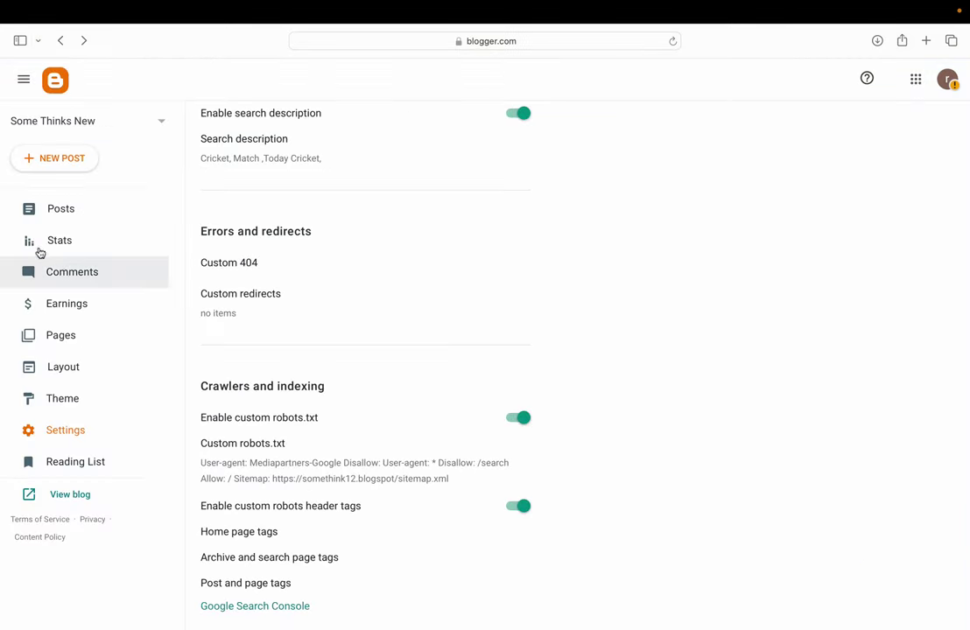
click(60, 217)
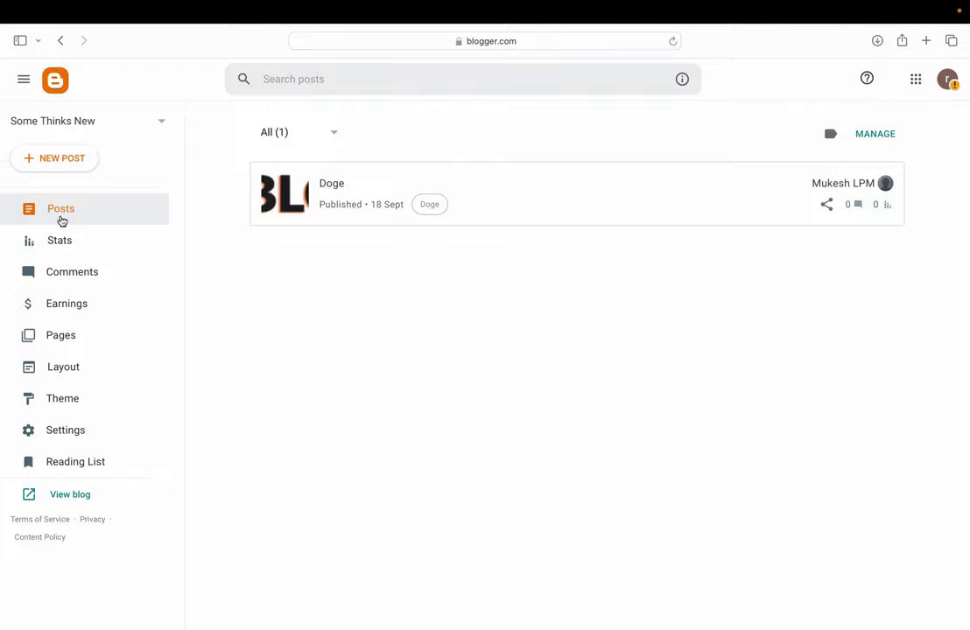
mouse_move(539, 191)
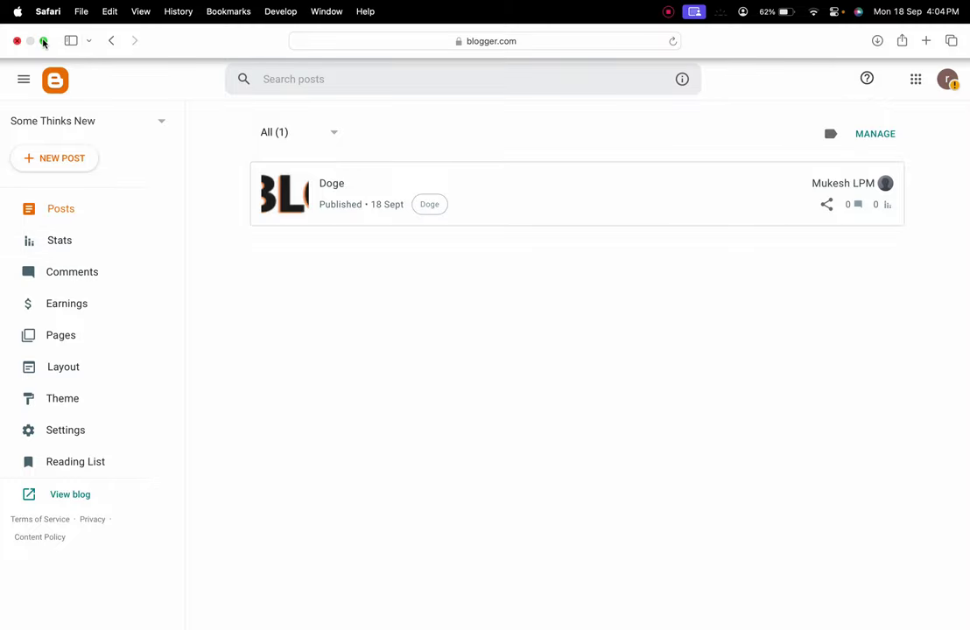
click(42, 39)
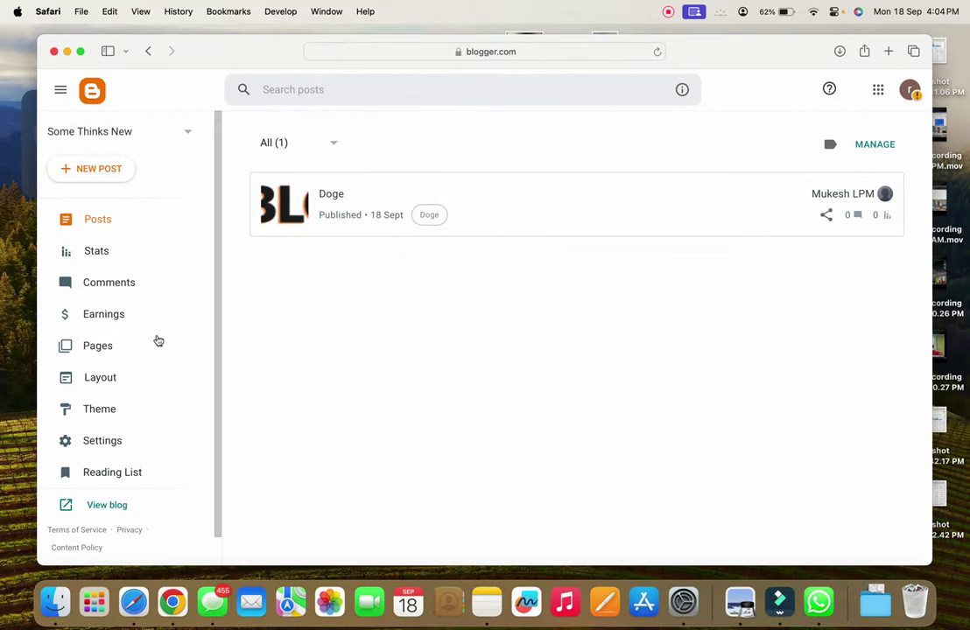
click(121, 326)
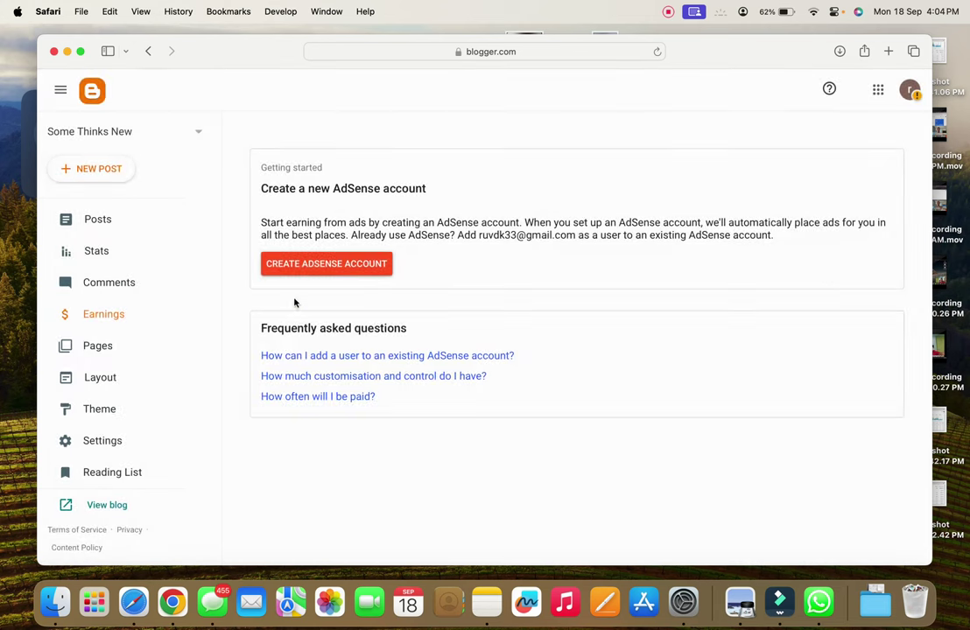
drag(263, 188, 457, 188)
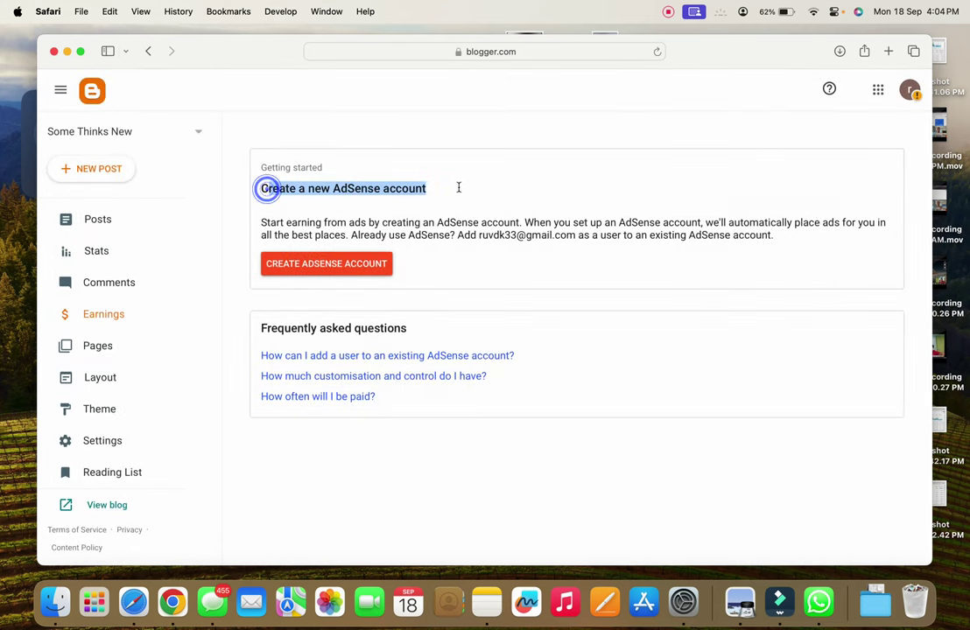
click(472, 263)
Start a new AdSense account, opt in to help suggestions, and choose India as payment country
click(323, 264)
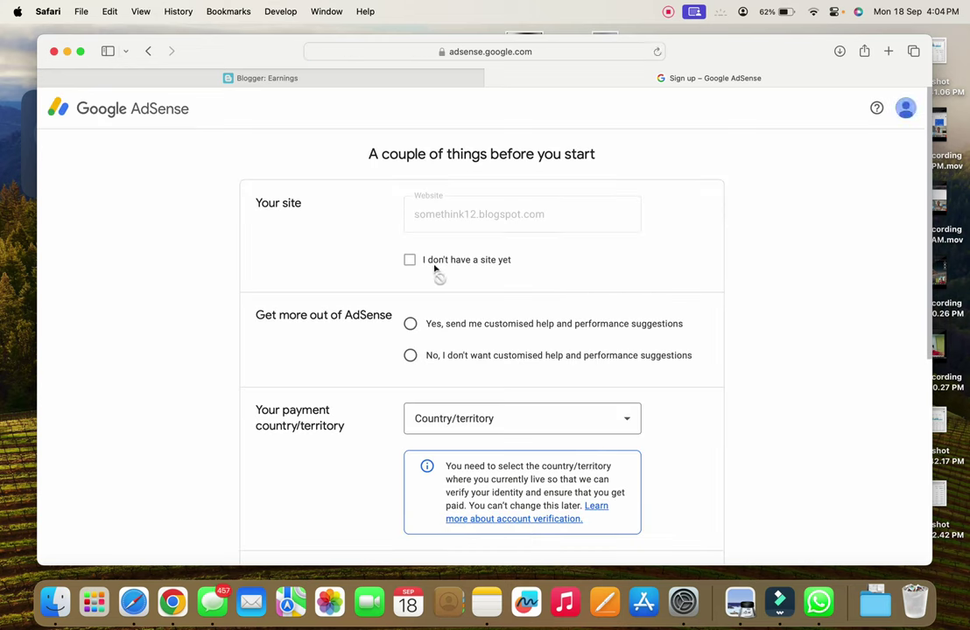
click(410, 325)
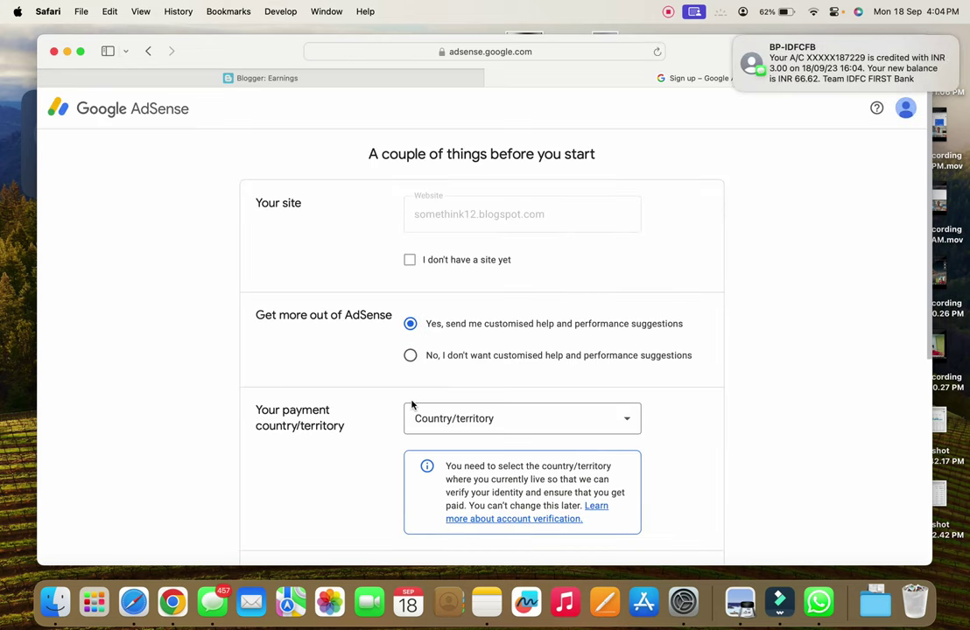
scroll(520, 322, down, 3)
click(495, 300)
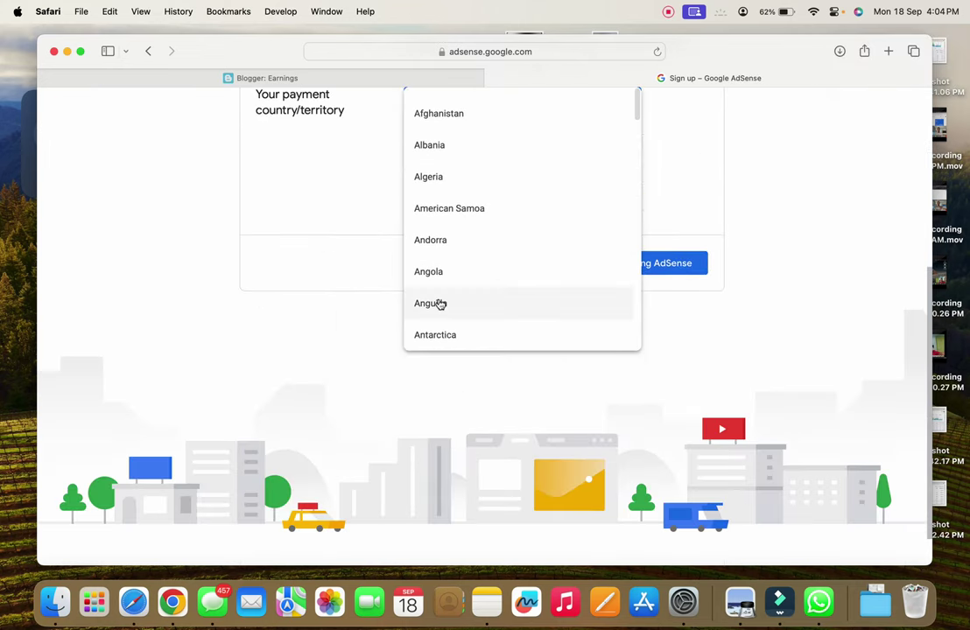
scroll(440, 304, down, 20)
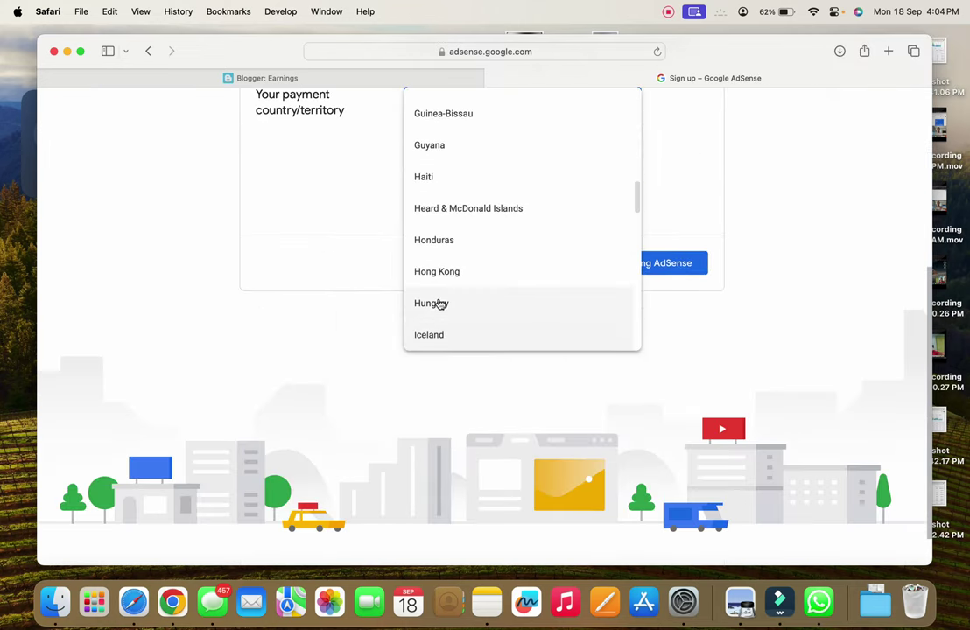
scroll(441, 304, down, 1)
click(436, 304)
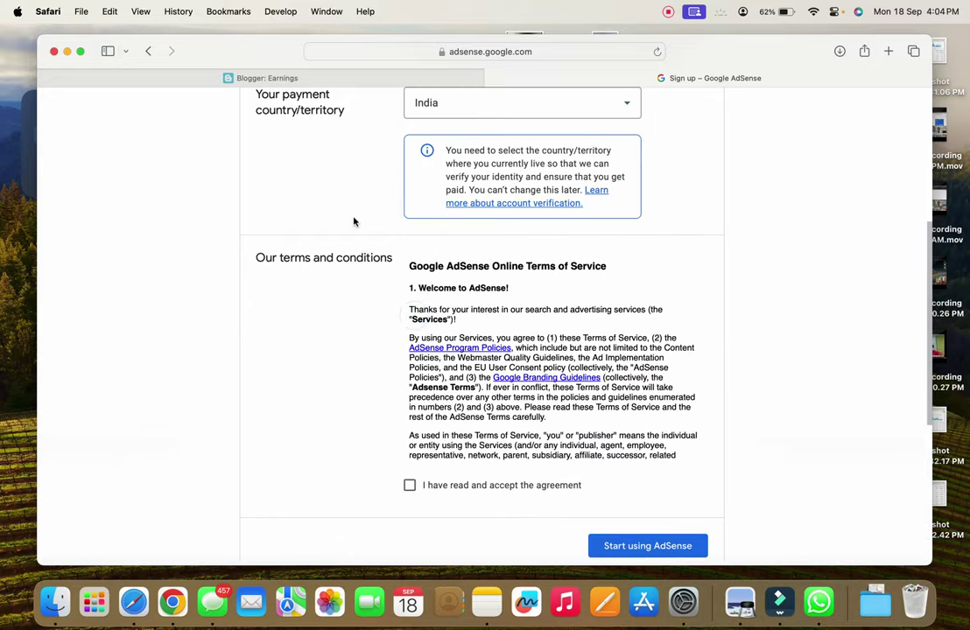
Accept the AdSense terms and submit the form to create the account
scroll(353, 222, up, 5)
scroll(353, 221, down, 5)
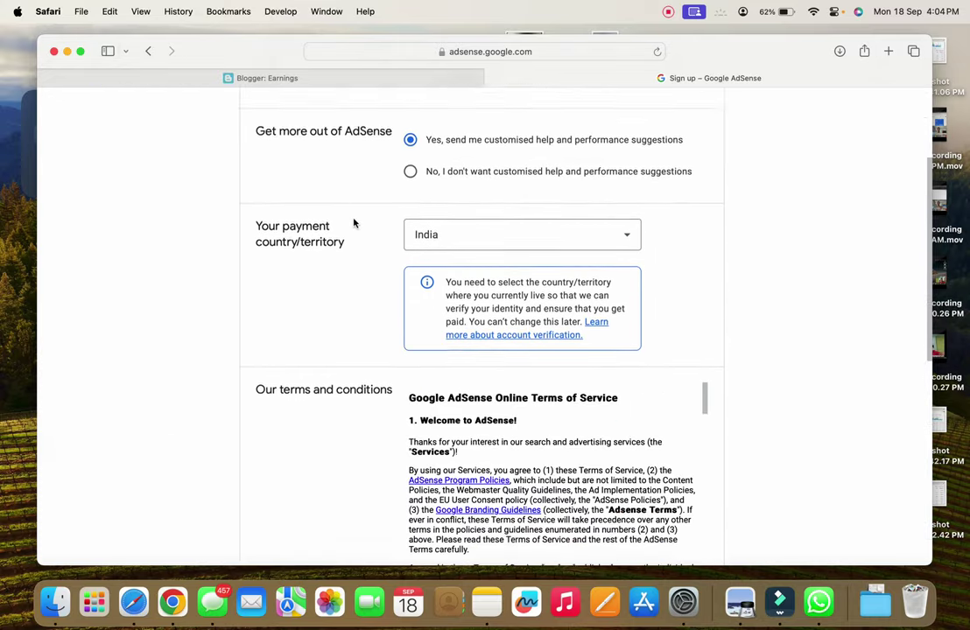
click(409, 470)
scroll(372, 284, up, 2)
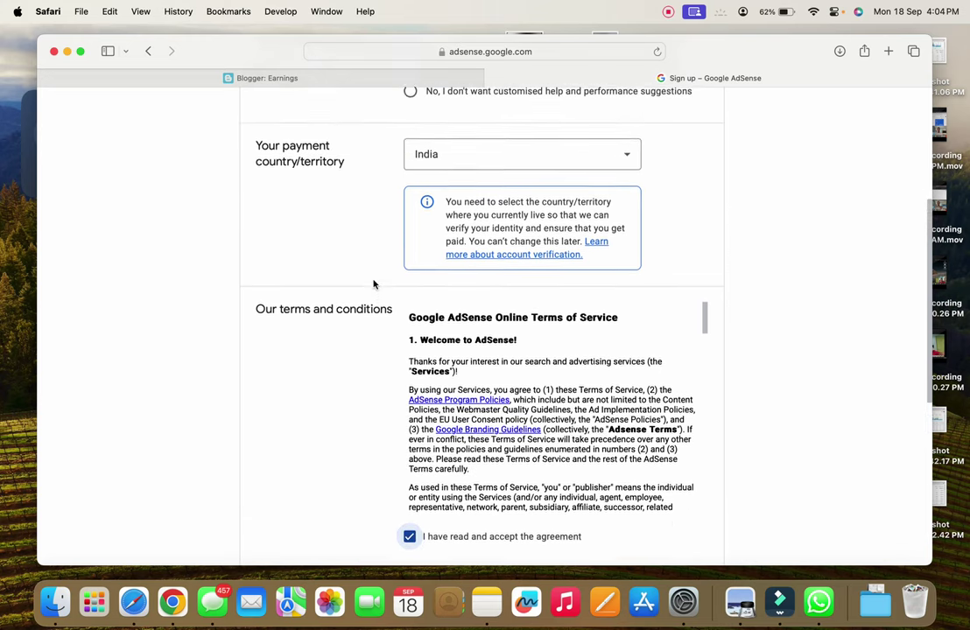
scroll(525, 351, down, 5)
click(639, 222)
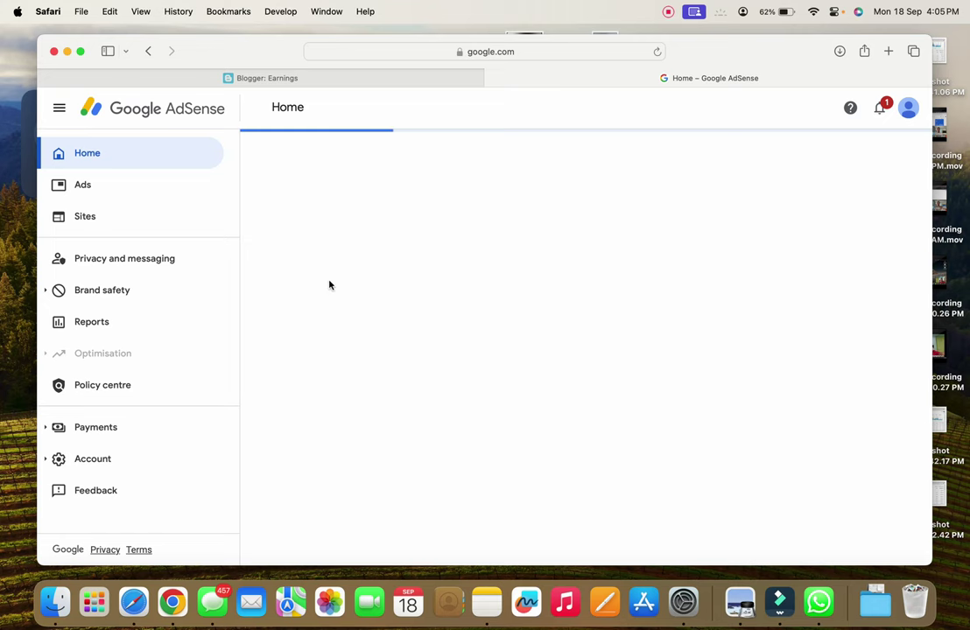
Open AdSense's Sites list showing somethink12.blogspot.com linked with Blogger and requiring review
click(357, 78)
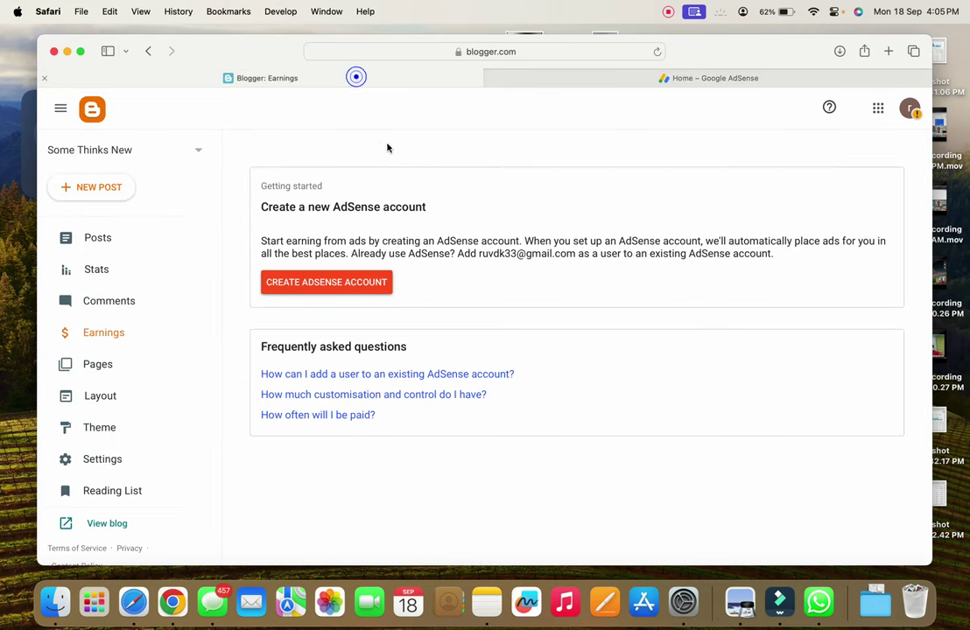
click(122, 245)
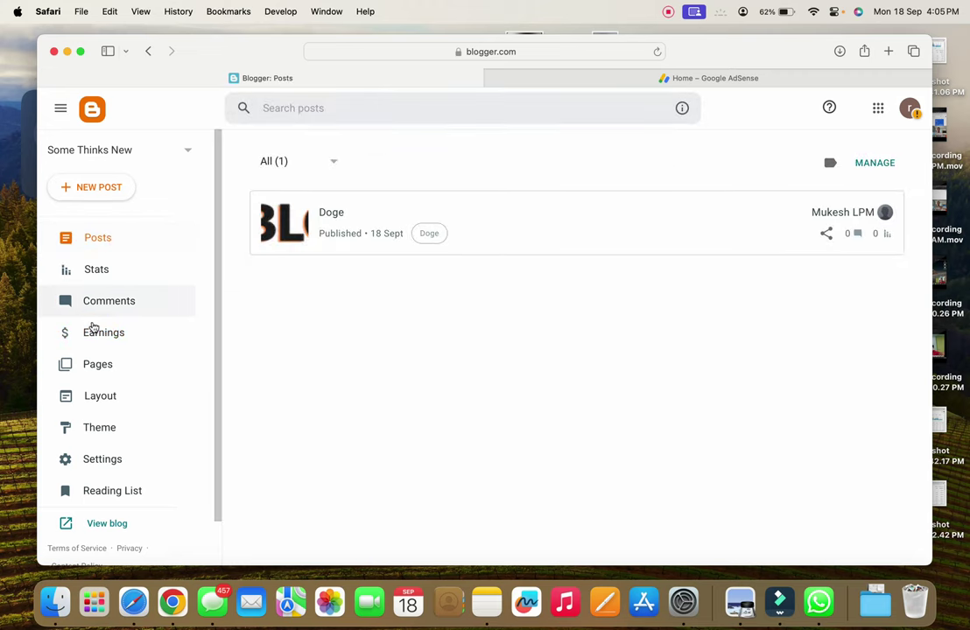
click(749, 81)
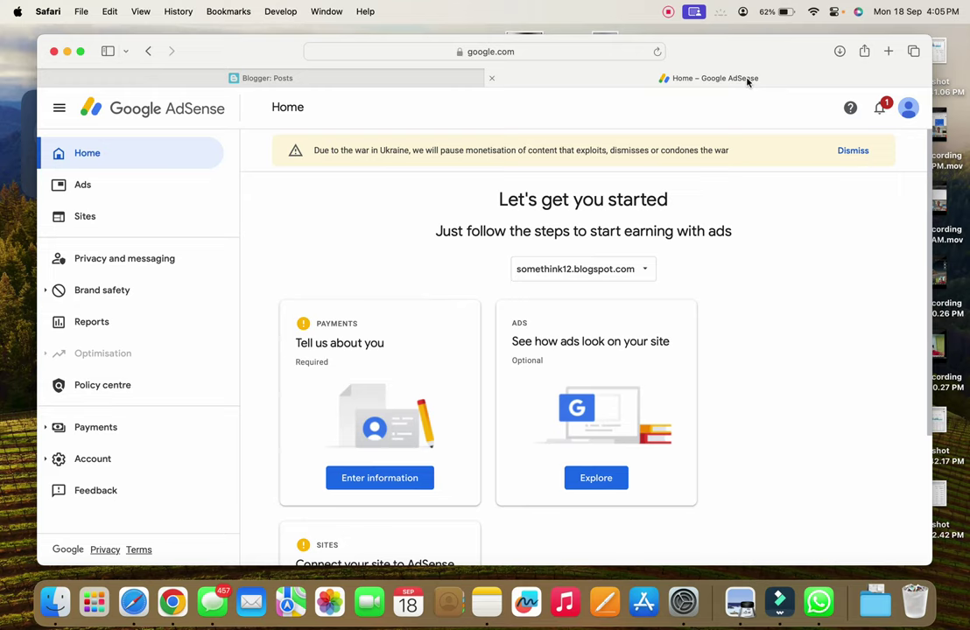
click(207, 213)
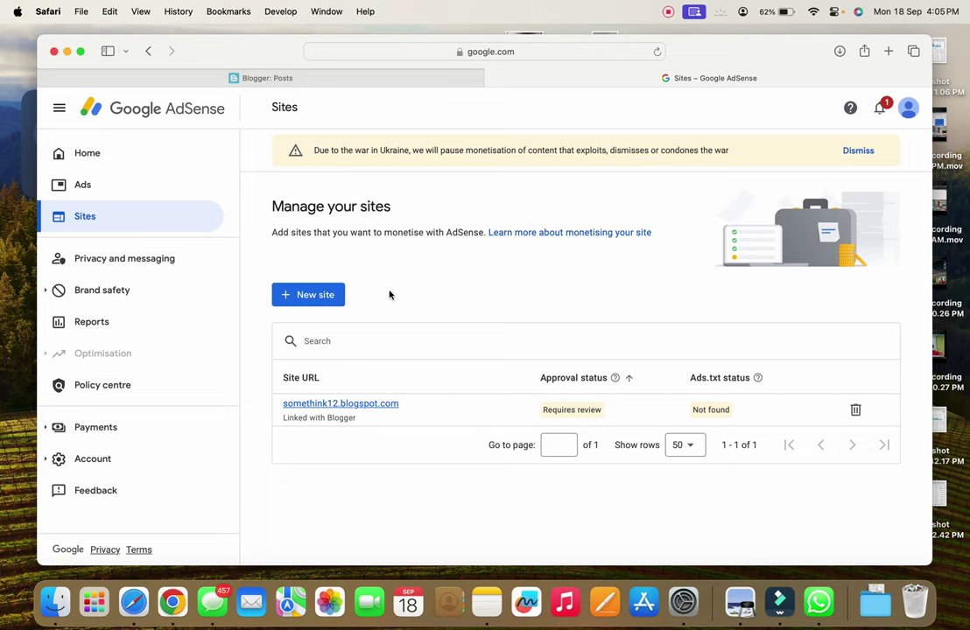
Compare the site's Requires review status with three Ready sites elsewhere, then return to Blogger Posts
triple_click(541, 408)
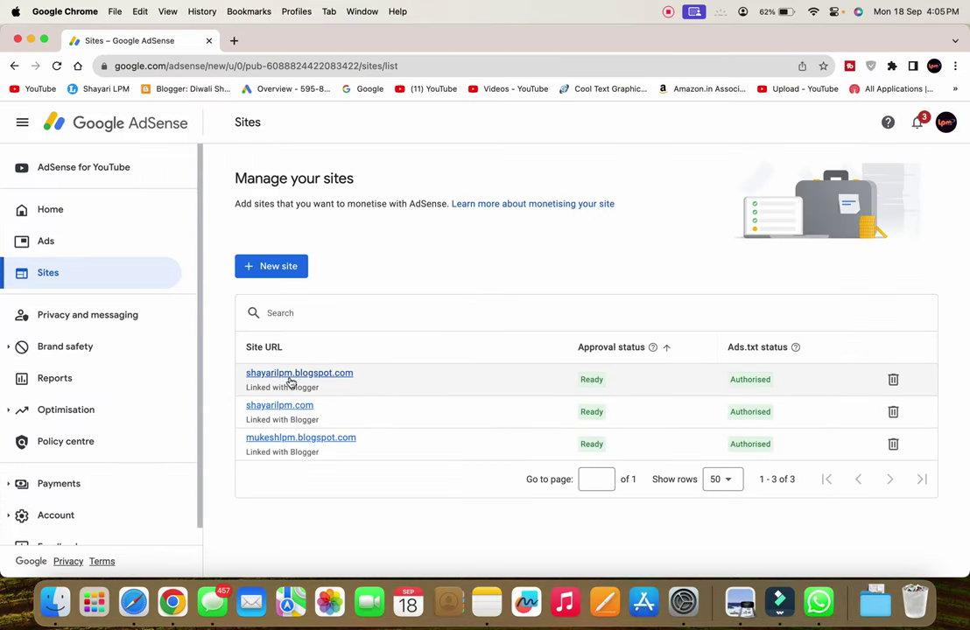
double_click(582, 378)
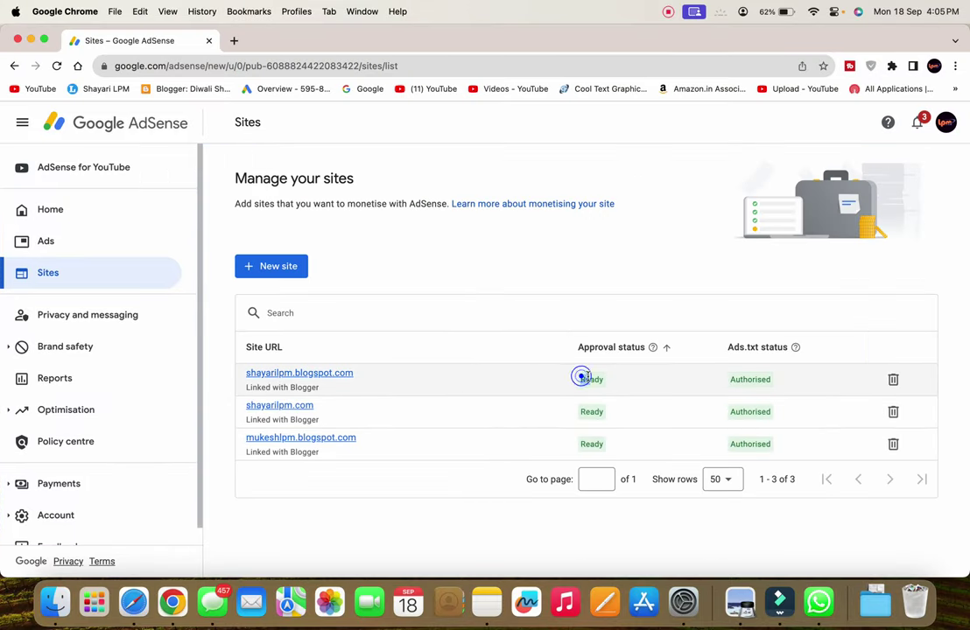
double_click(582, 410)
double_click(585, 443)
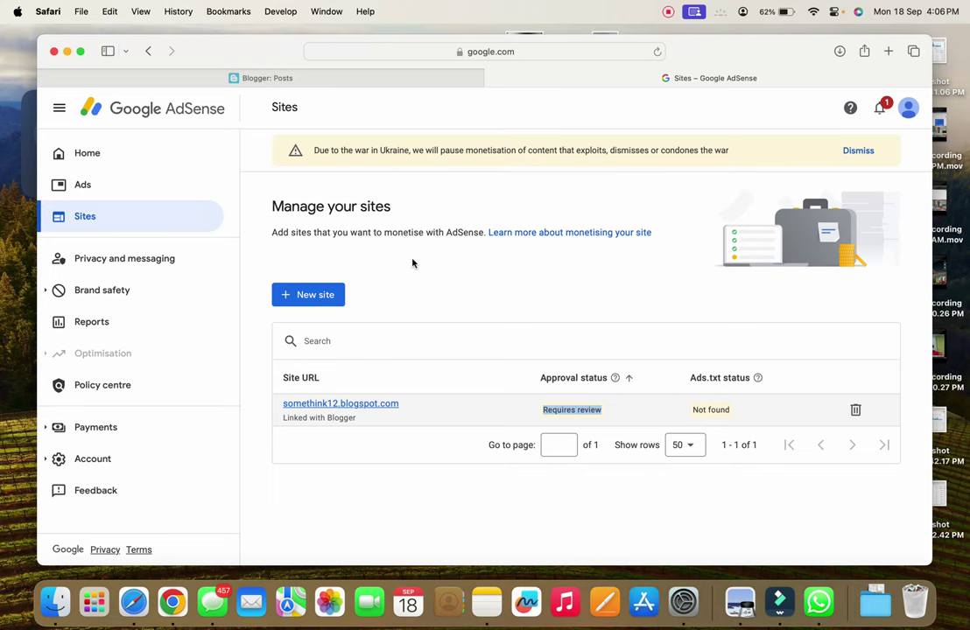
click(362, 77)
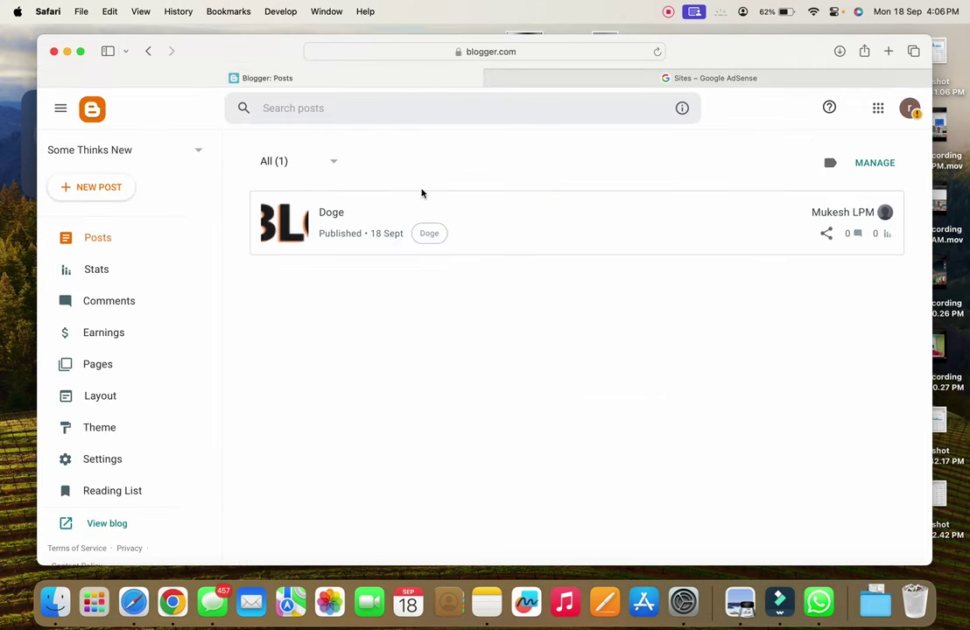